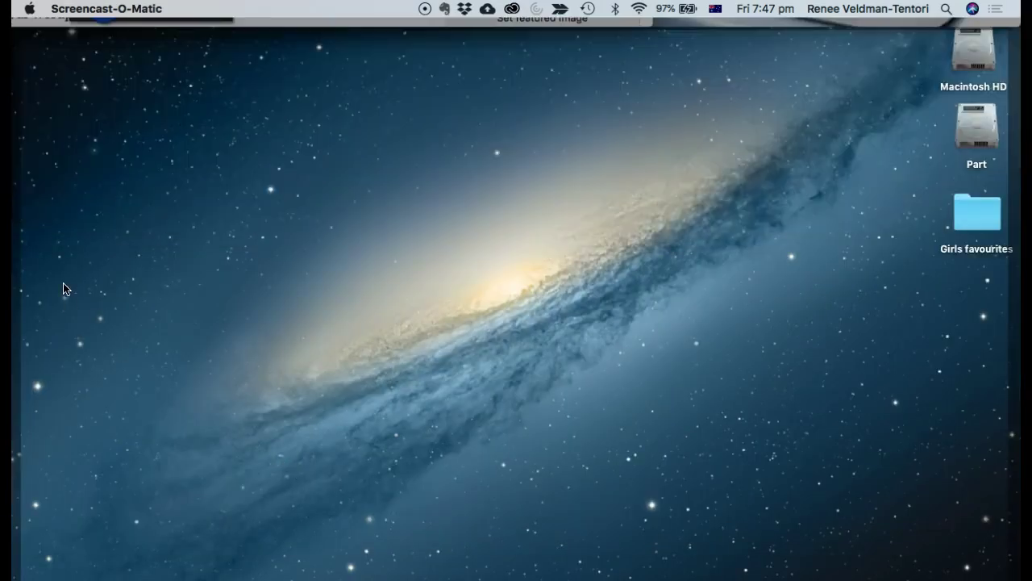
Switch to Safari and review the post's 10-step list for moving a website from WordPress.org to WordPress.com
left_click(67, 293)
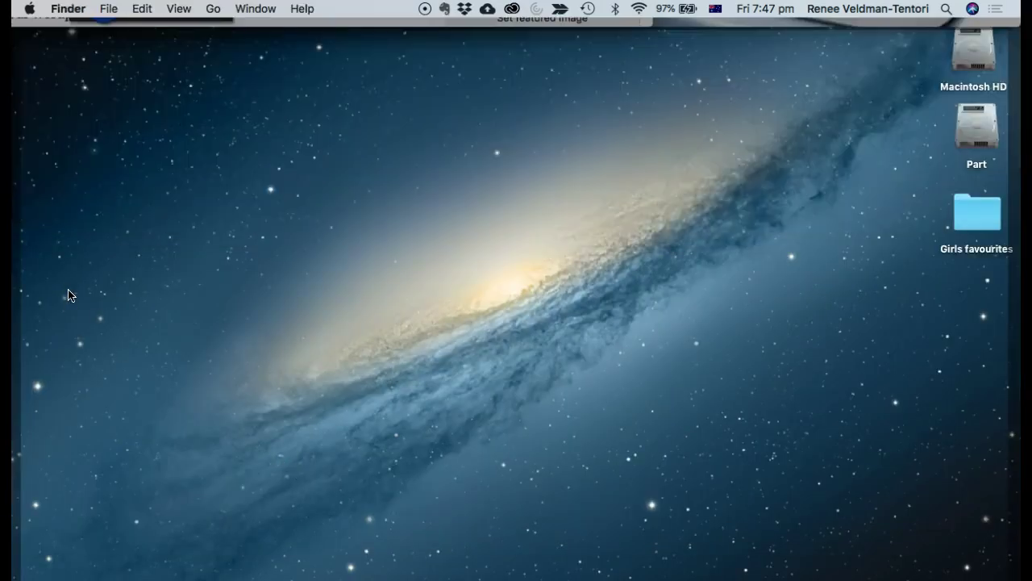
left_click(568, 580)
scroll(412, 494, "down", 2)
scroll(412, 494, "down", 3)
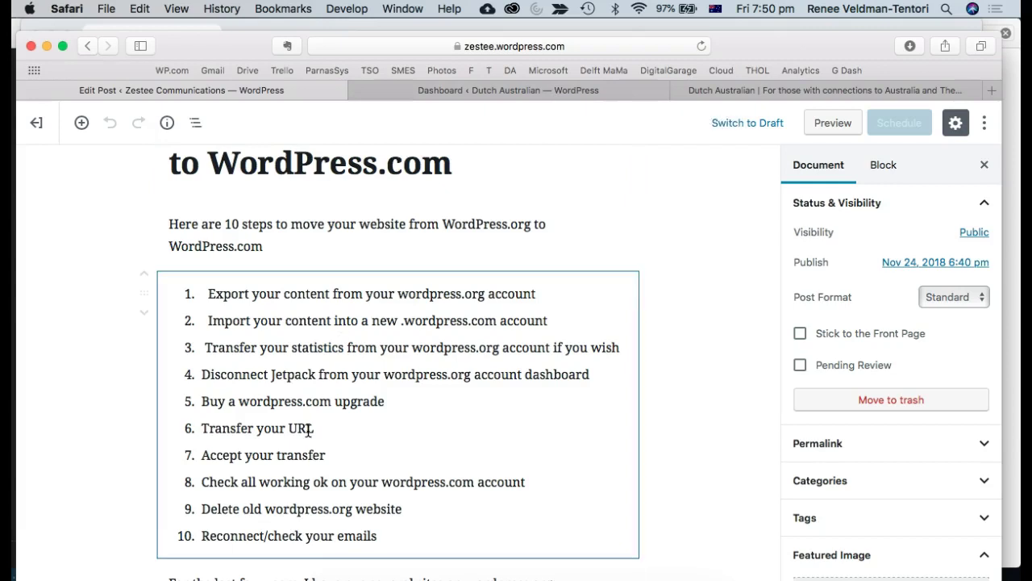
Open the Export tool in the dashboard of the self-hosted Dutch Australian site, dutchaustralian.com
left_click(599, 83)
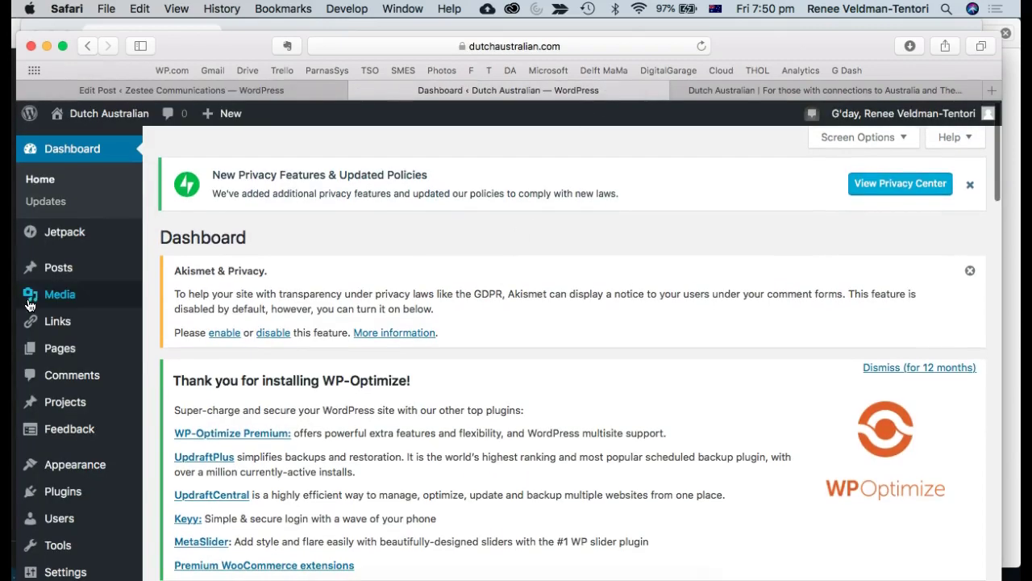
mouse_move(56, 274)
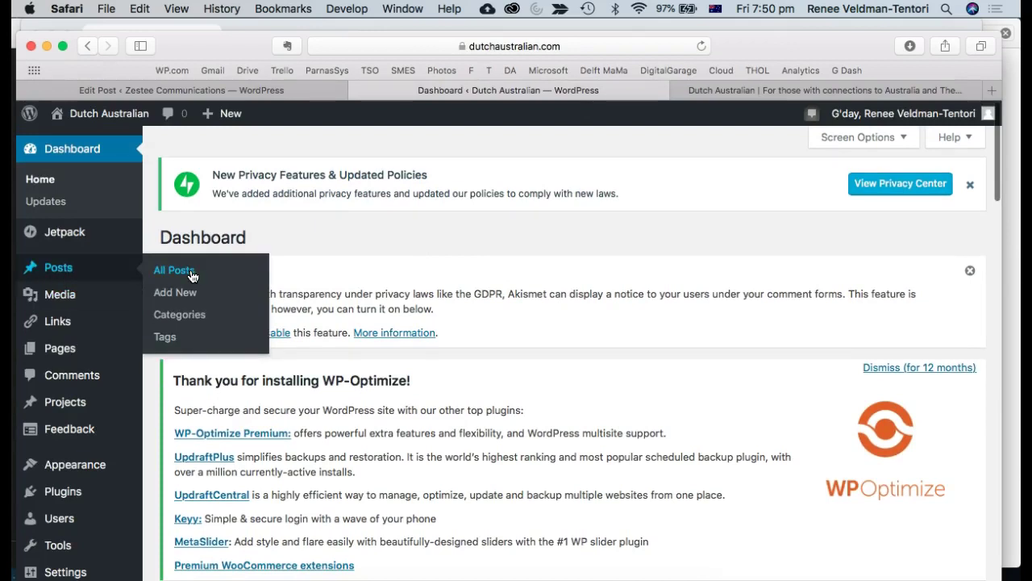
mouse_move(85, 516)
scroll(87, 511, "down", 1)
scroll(87, 512, "down", 2)
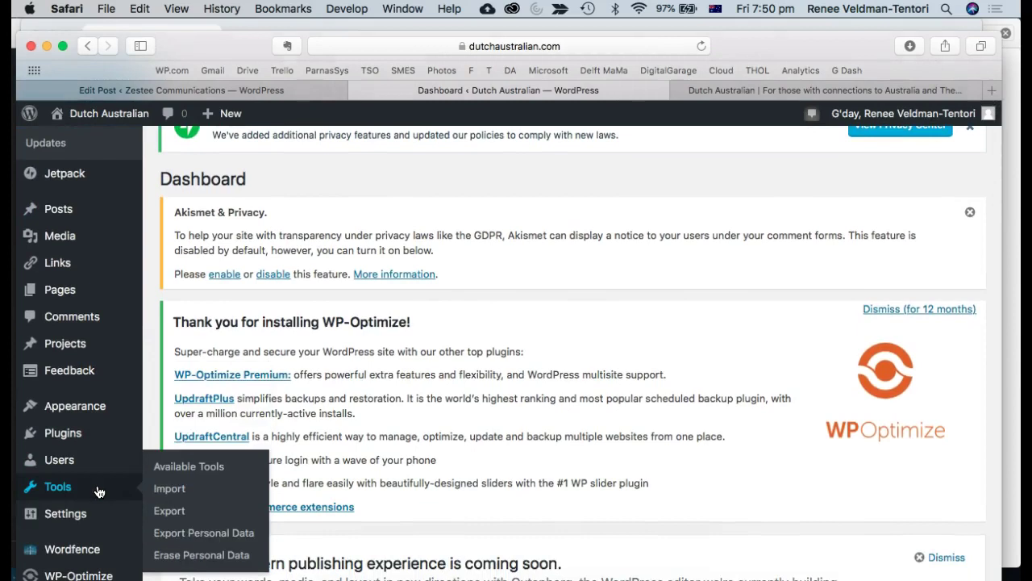
scroll(104, 463, "down", 1)
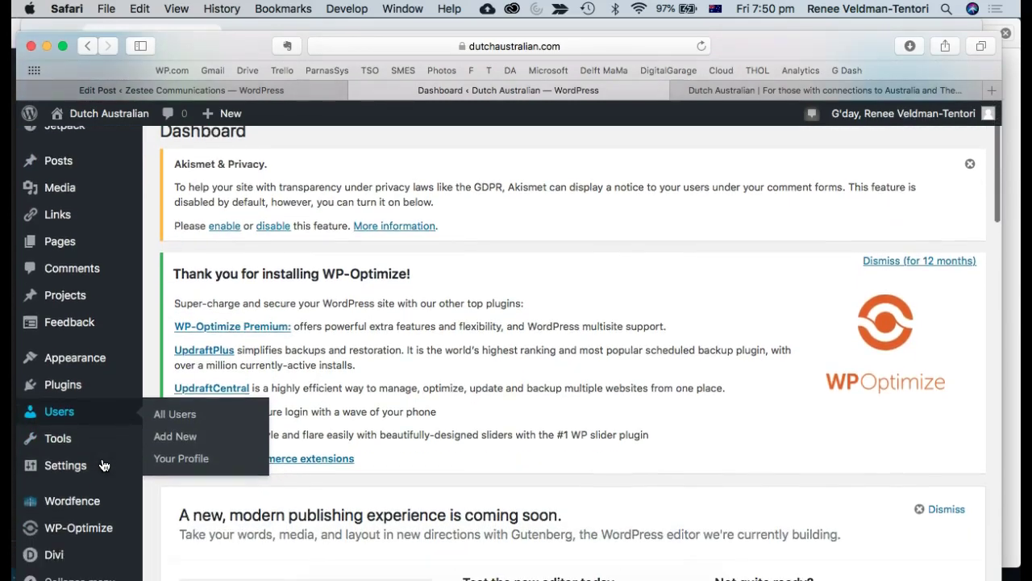
mouse_move(104, 465)
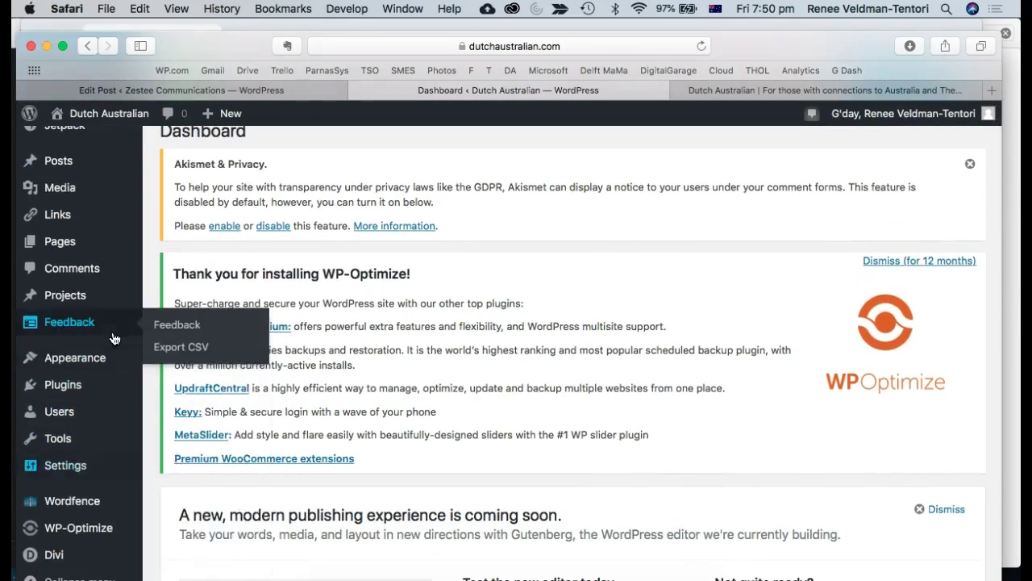
mouse_move(105, 362)
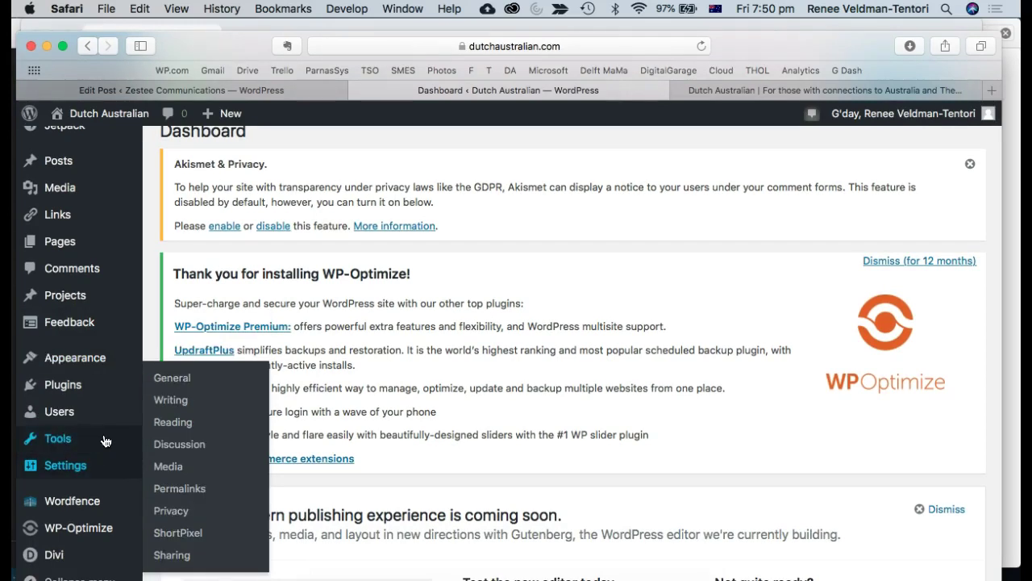
mouse_move(105, 439)
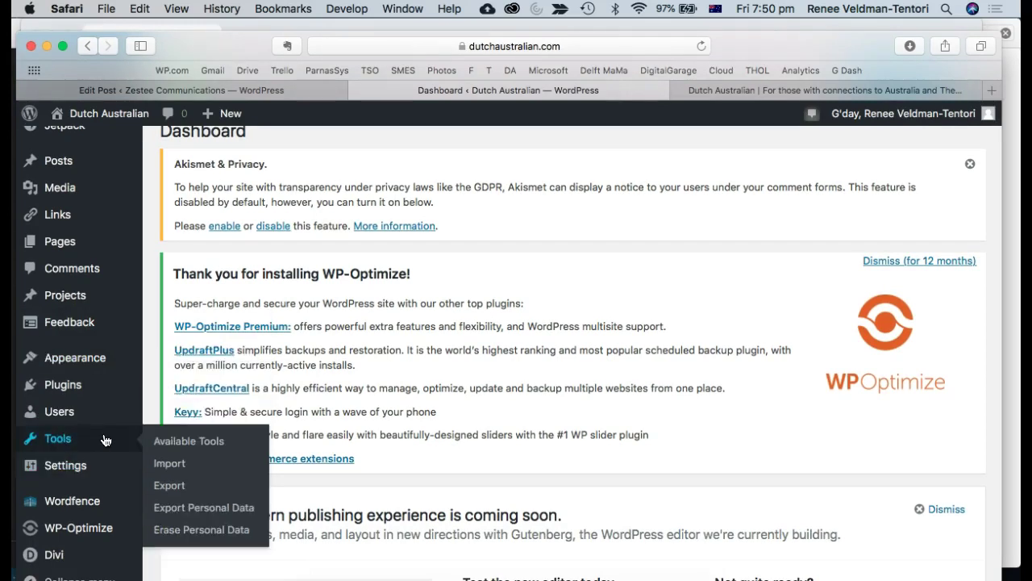
left_click(170, 486)
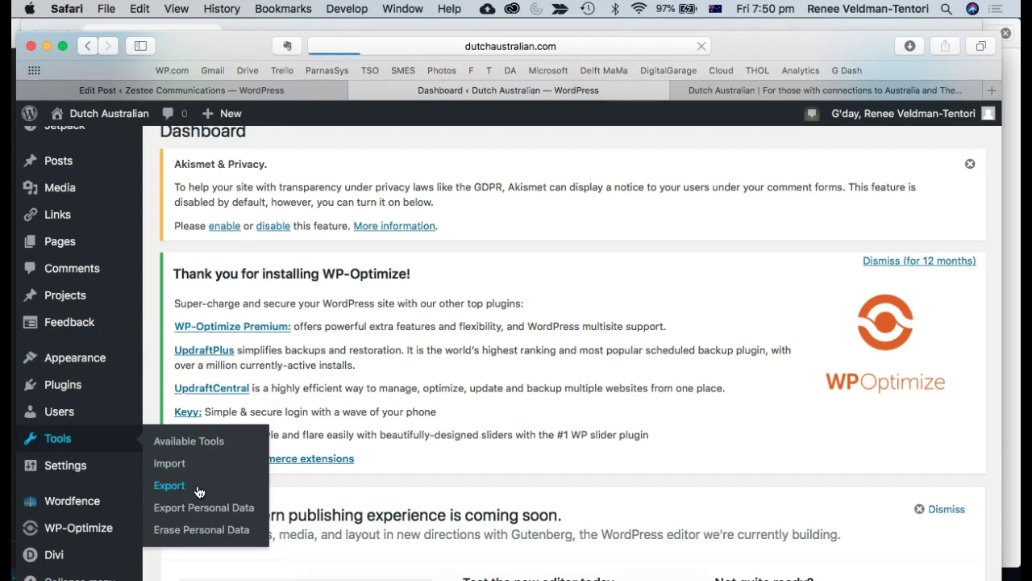
Download an export file of the Dutch Australian site containing all content
scroll(244, 505, "down", 1)
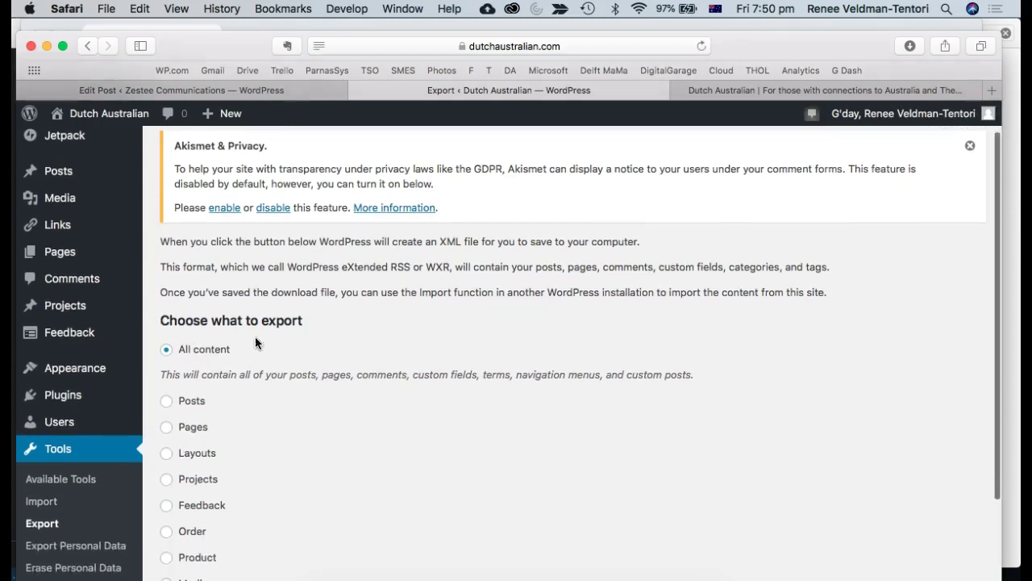
scroll(322, 361, "down", 4)
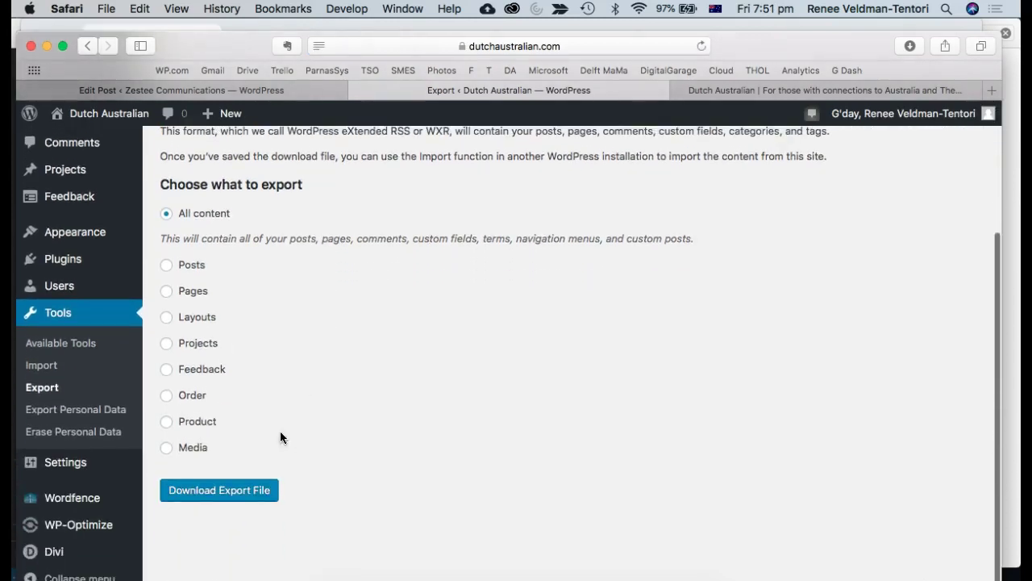
left_click(248, 495)
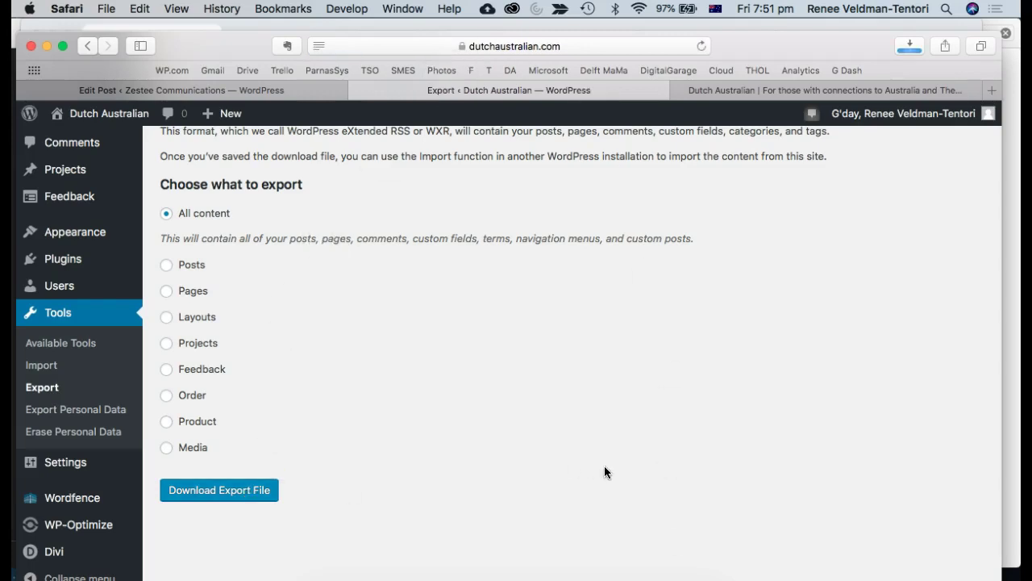
Leave the Zestee post editor and switch the managed WordPress.com site to dutchaustralian.wordpress.com
left_click(736, 91)
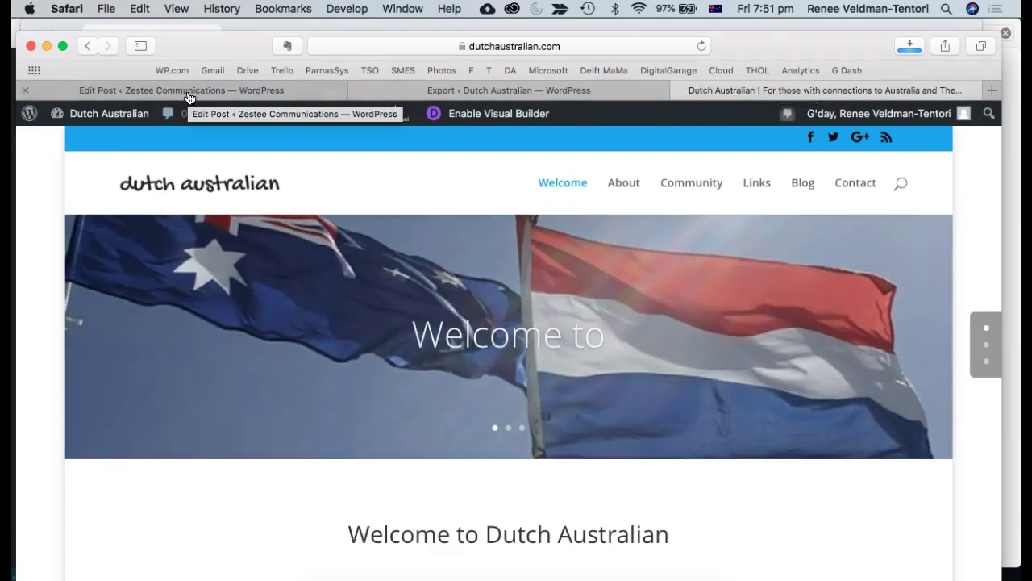
left_click(188, 96)
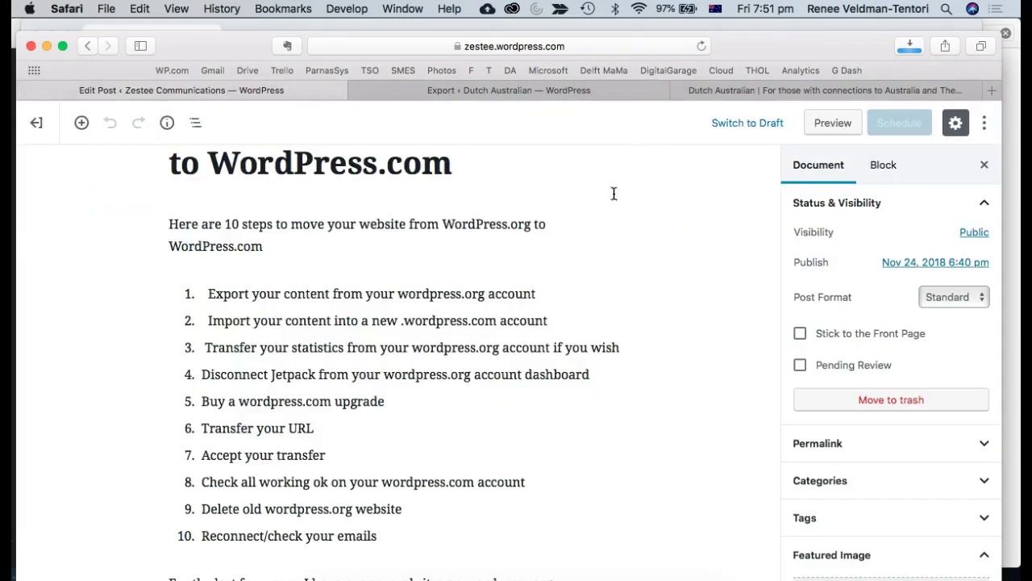
left_click(33, 126)
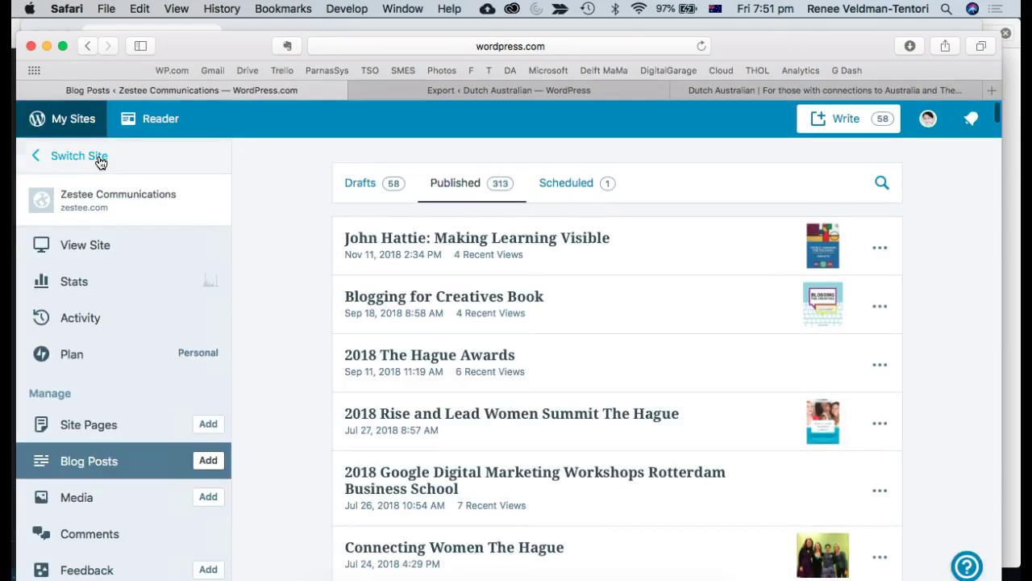
left_click(83, 158)
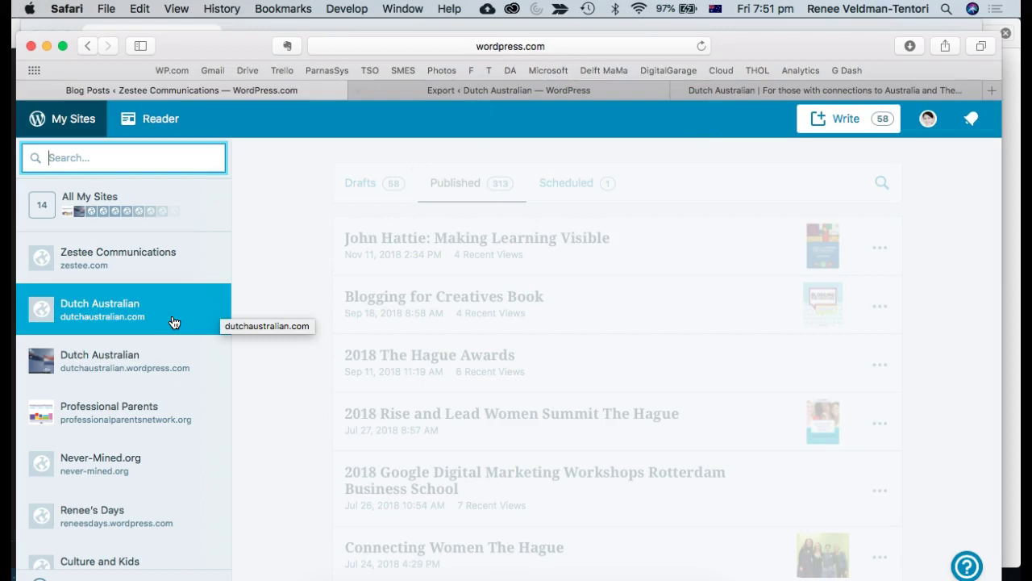
left_click(153, 368)
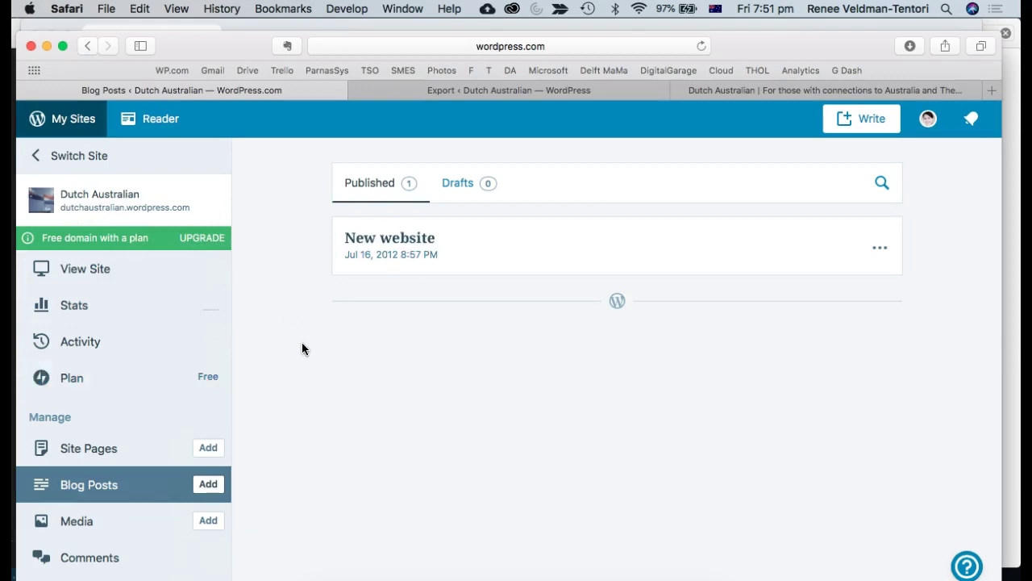
Open the import options of dutchaustralian.wordpress.com and choose an import from a WordPress export file
scroll(207, 392, "down", 8)
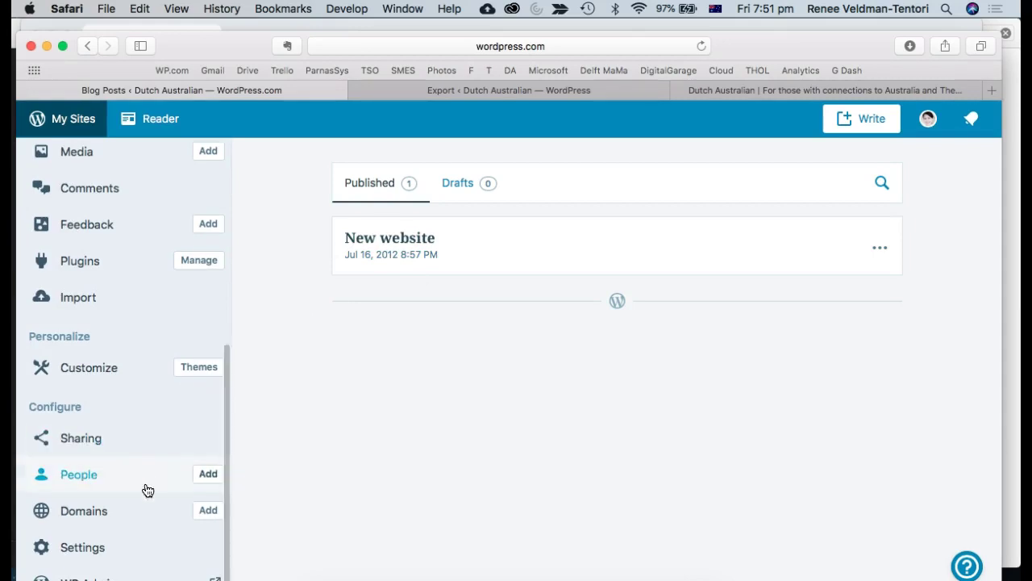
left_click(113, 549)
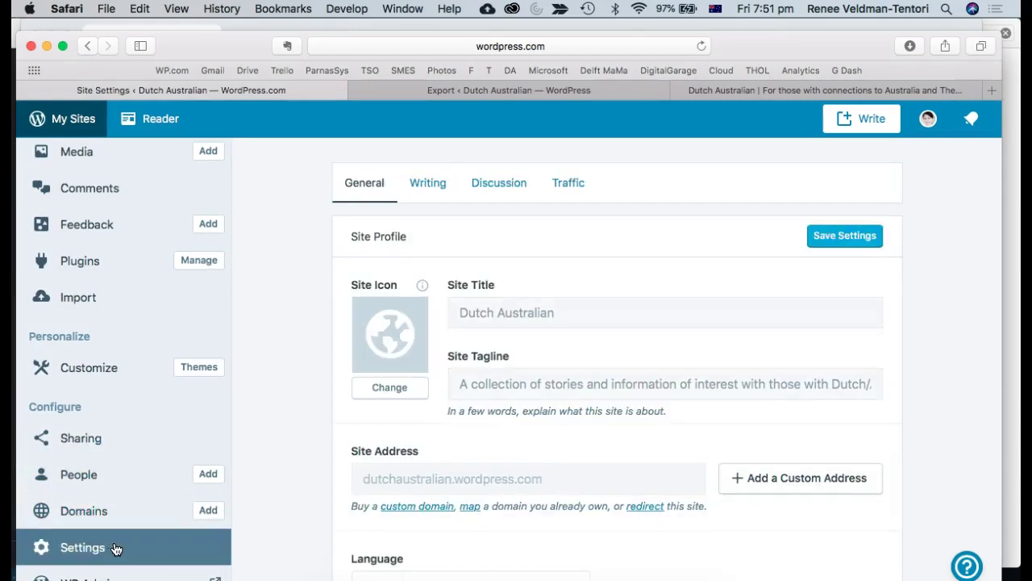
left_click(75, 298)
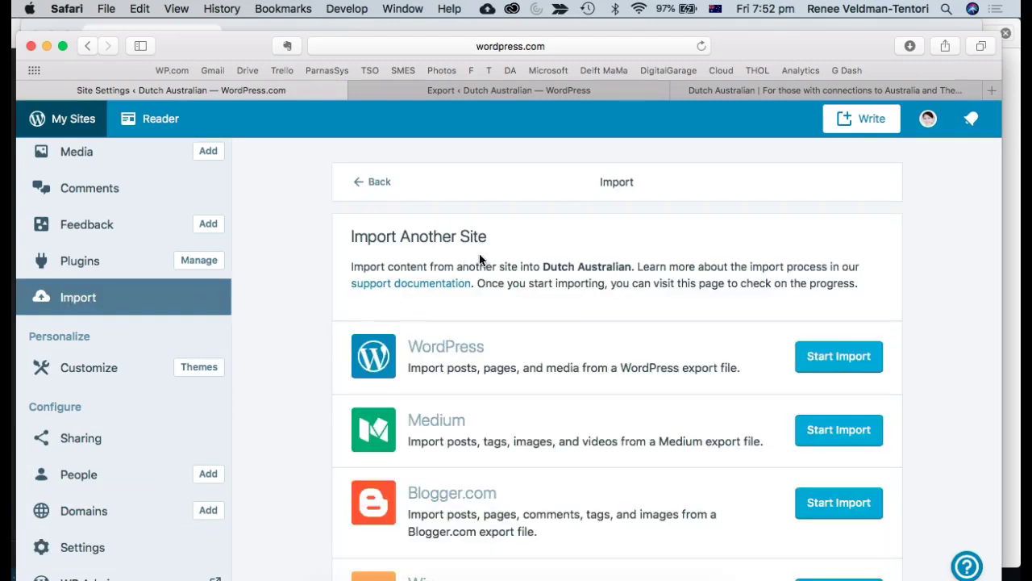
scroll(486, 274, "down", 2)
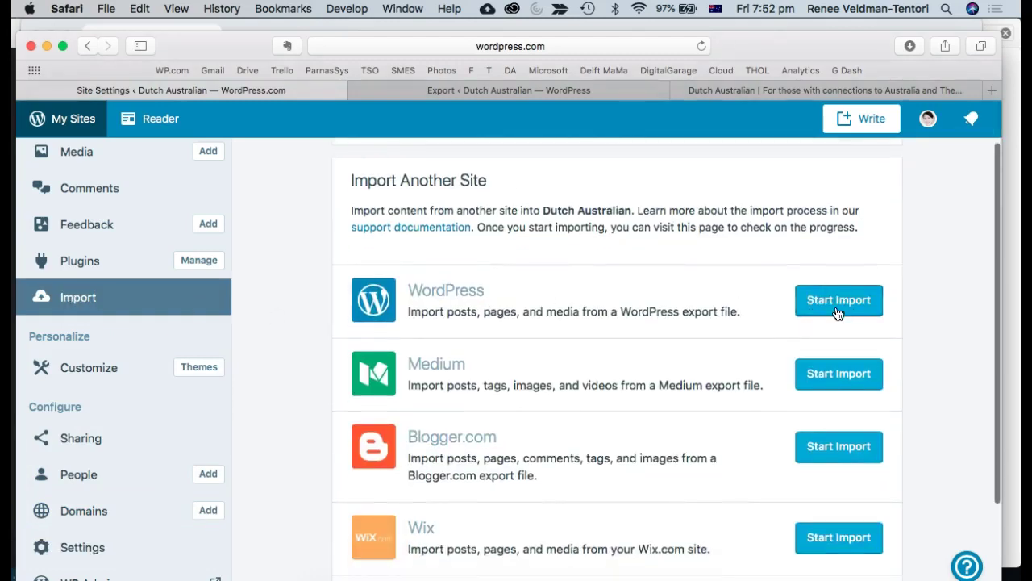
scroll(607, 440, "down", 4)
scroll(611, 560, "up", 6)
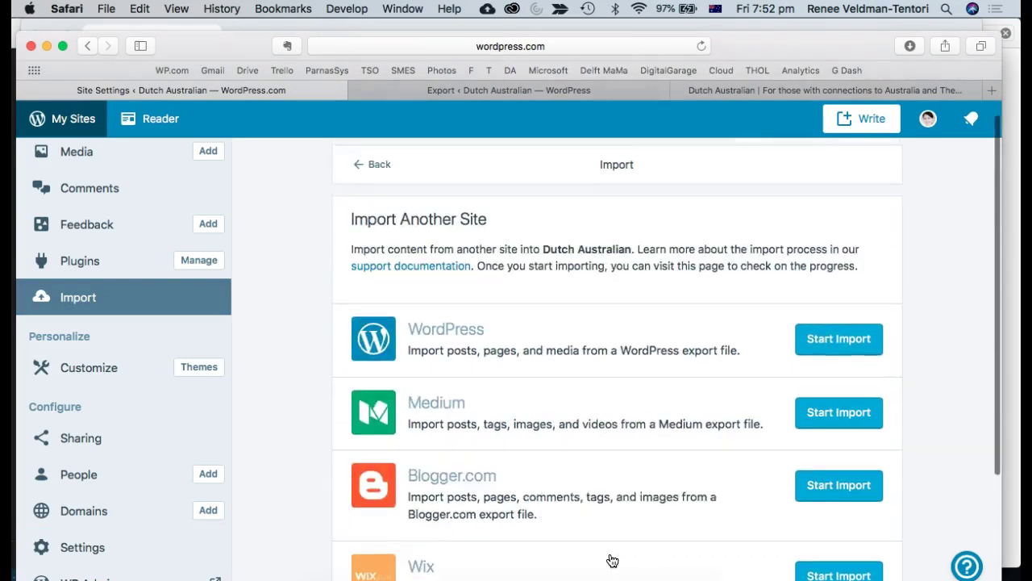
left_click(831, 356)
scroll(669, 469, "down", 1)
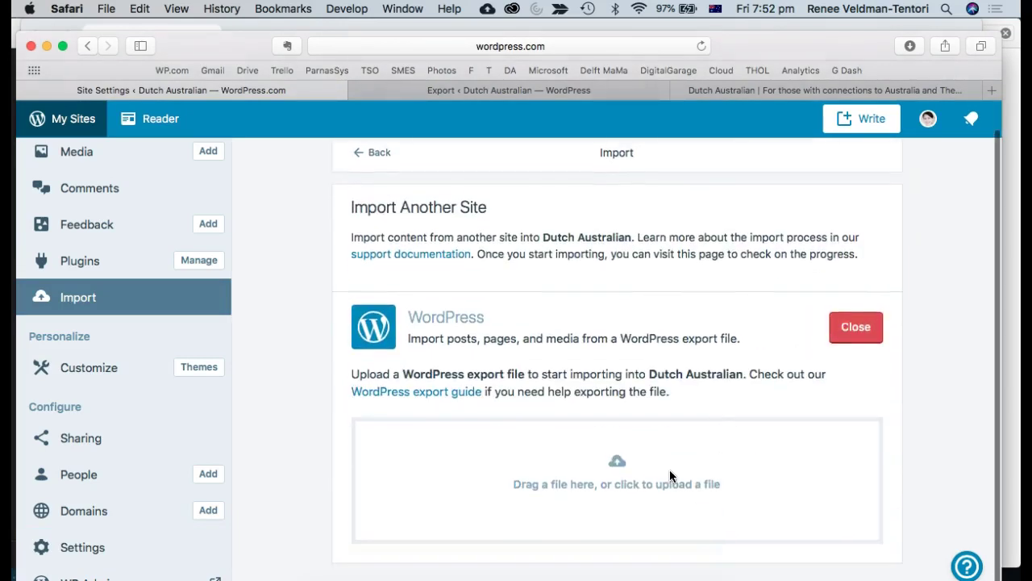
Upload the export file dutchaustralian.wordpress.2018-11-23.xml from the Downloads folder
left_click(606, 481)
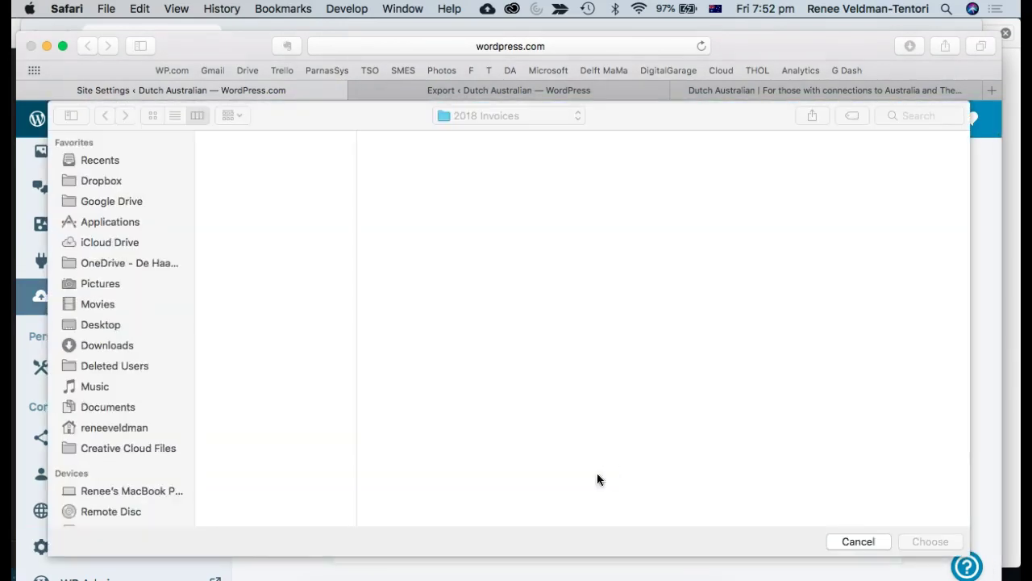
left_click(125, 346)
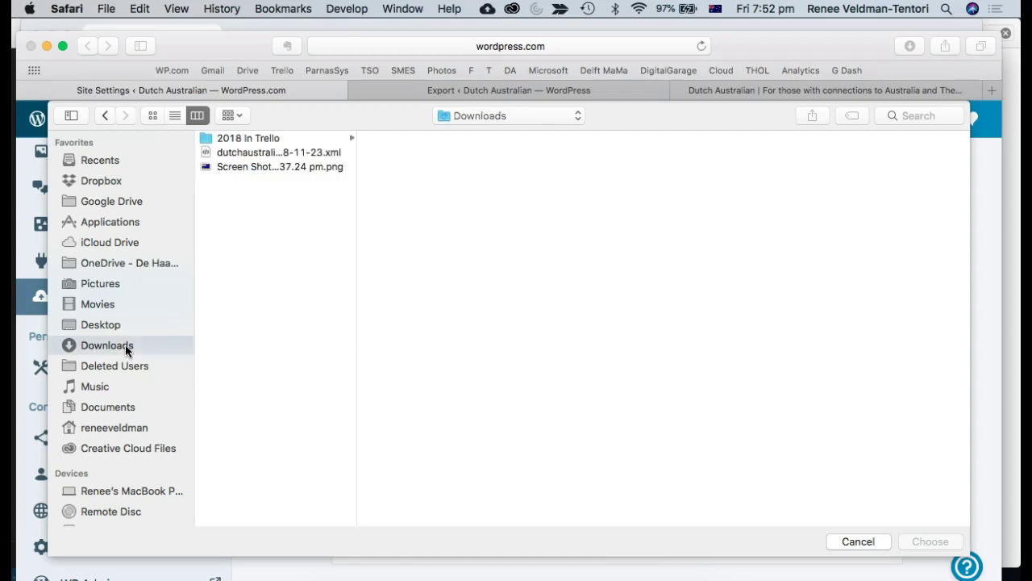
left_click(270, 152)
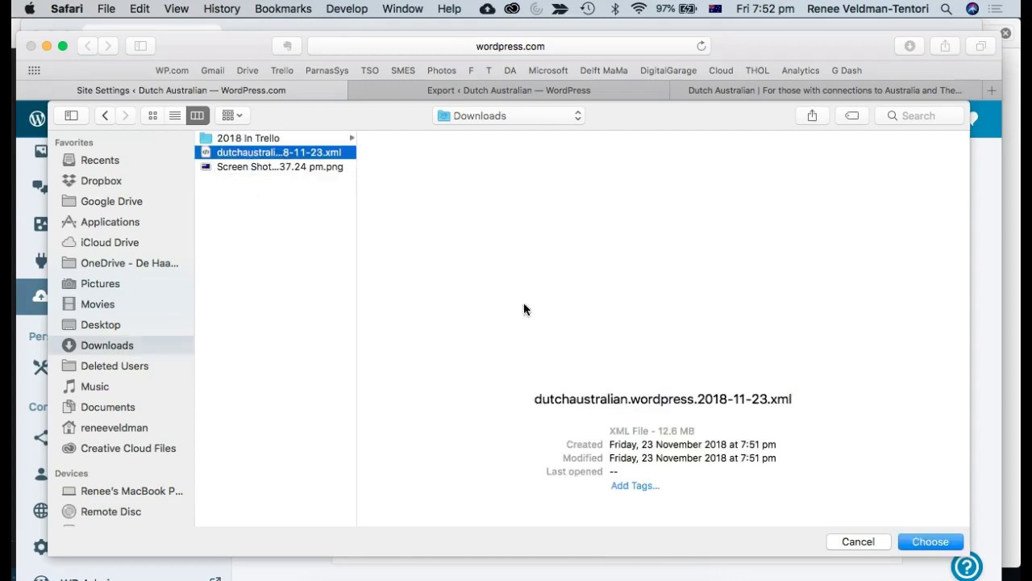
left_click(932, 541)
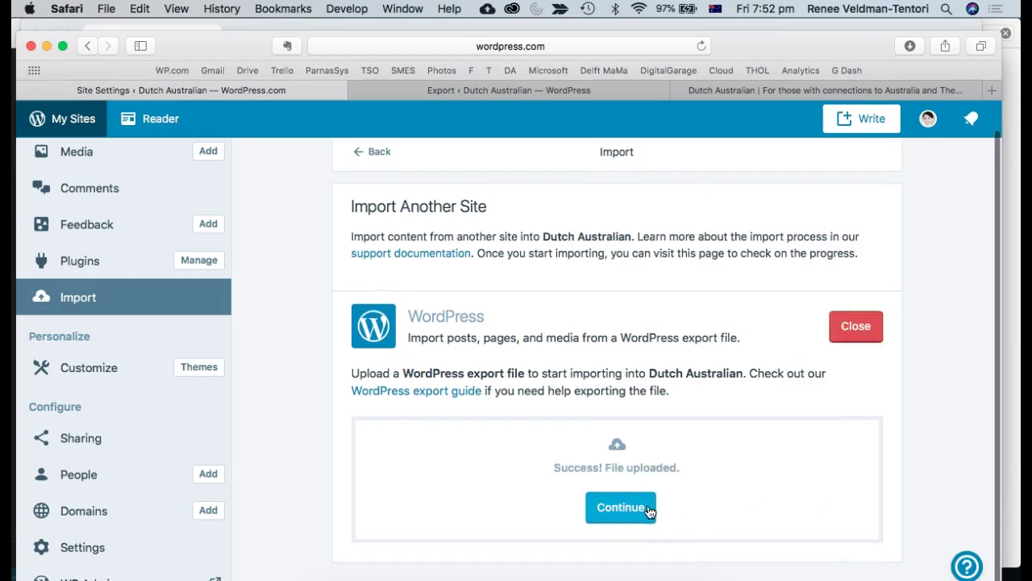
Start importing the uploaded content with the existing author assignment, and open My Sites in a new tab
left_click(641, 509)
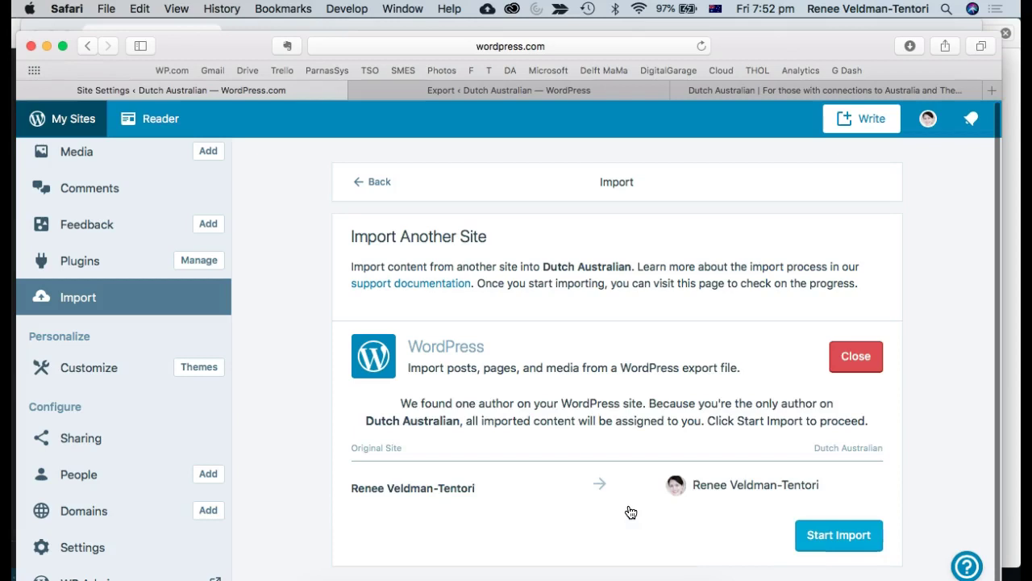
left_click(821, 536)
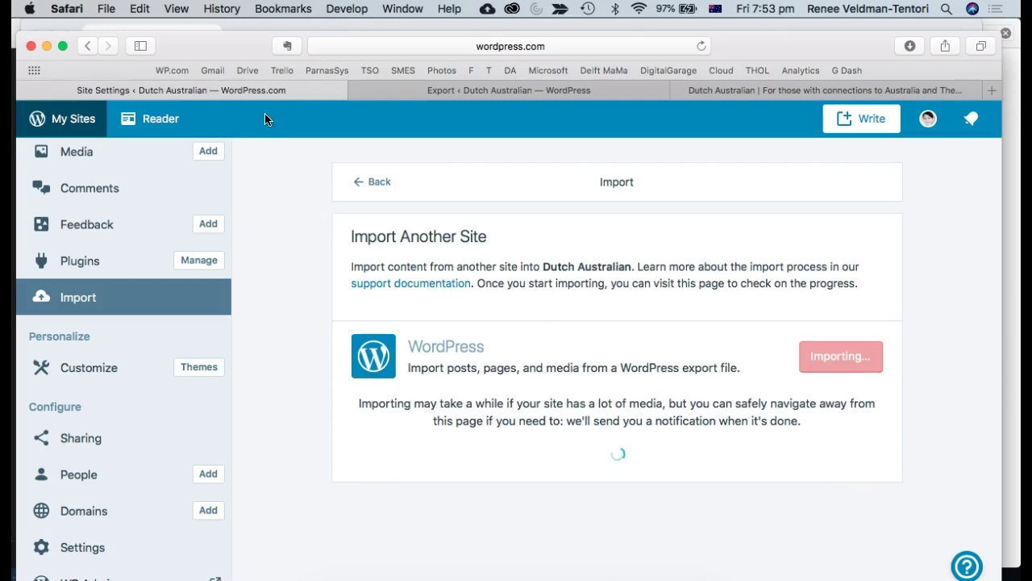
right_click(65, 127)
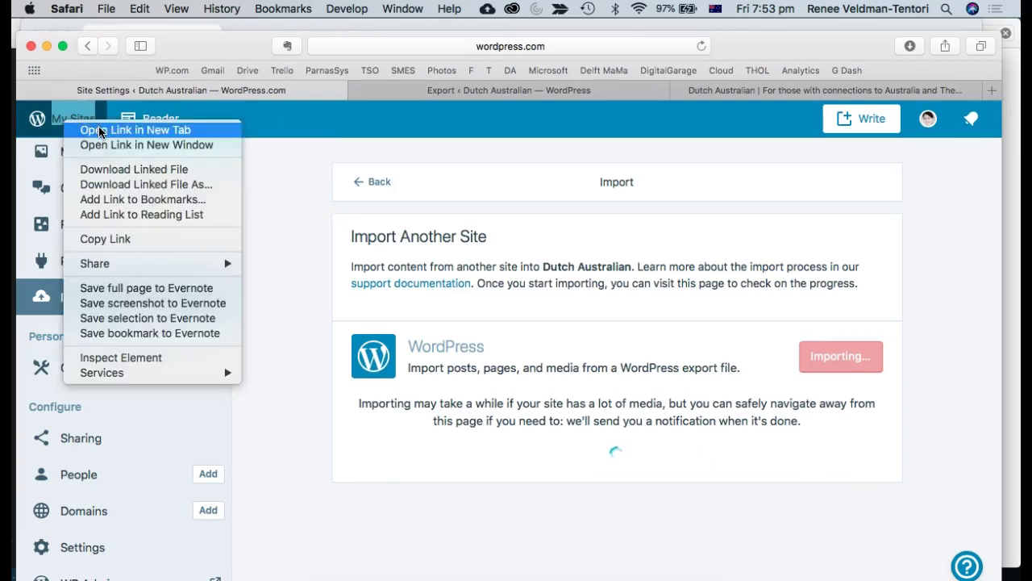
left_click(92, 130)
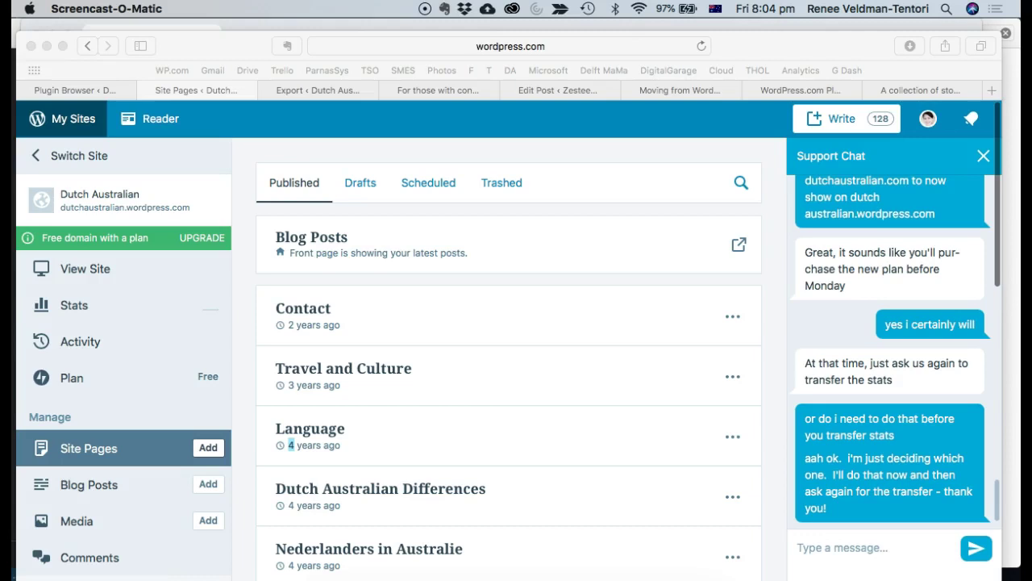
Check the Site Pages list of dutchaustralian.wordpress.com and view the site's front page
left_click(108, 487)
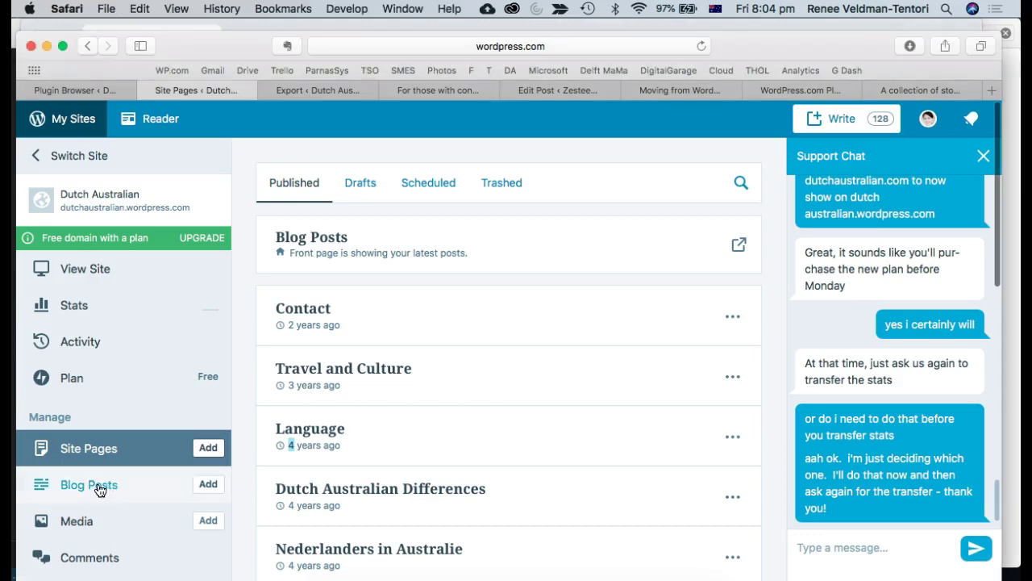
left_click(100, 485)
left_click(112, 449)
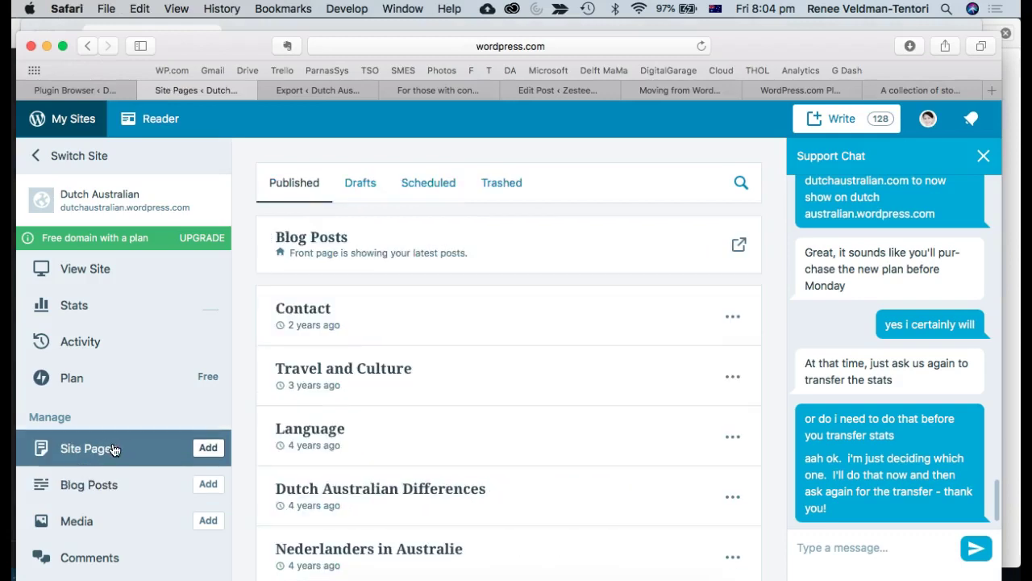
left_click(925, 97)
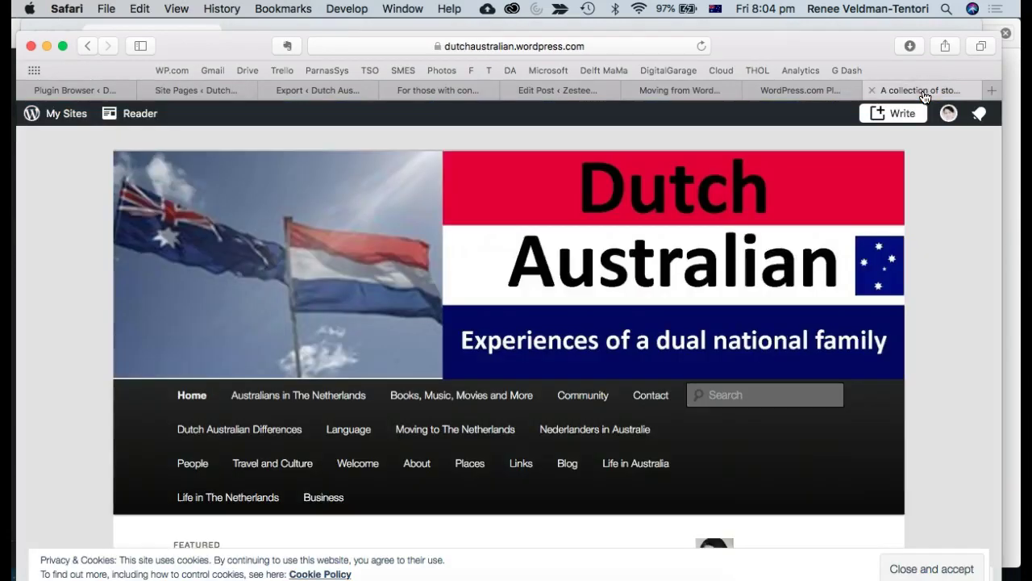
Look through the imported posts on the dutchaustralian.wordpress.com front page
scroll(510, 451, "down", 10)
scroll(510, 451, "down", 20)
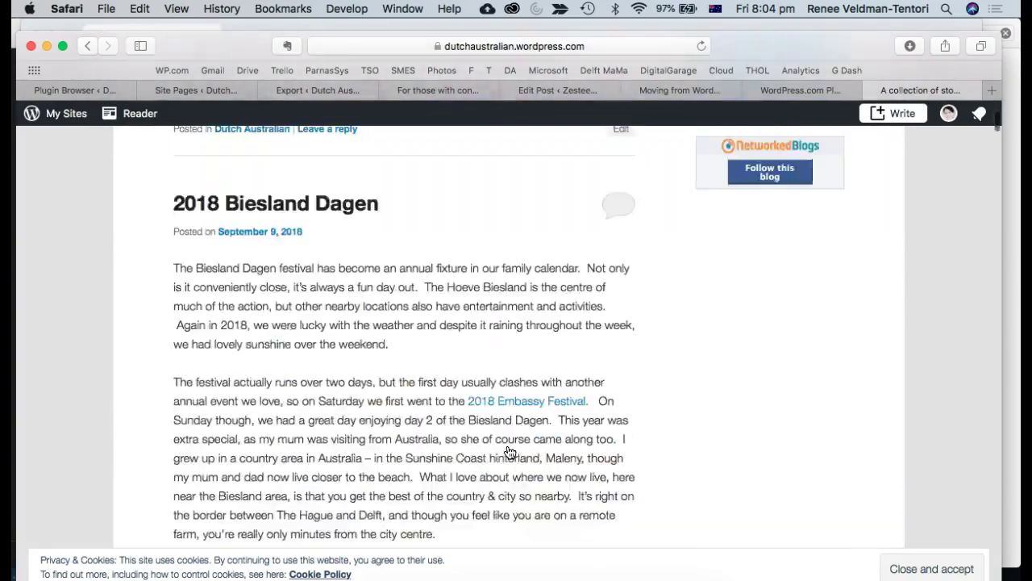
scroll(510, 451, "up", 20)
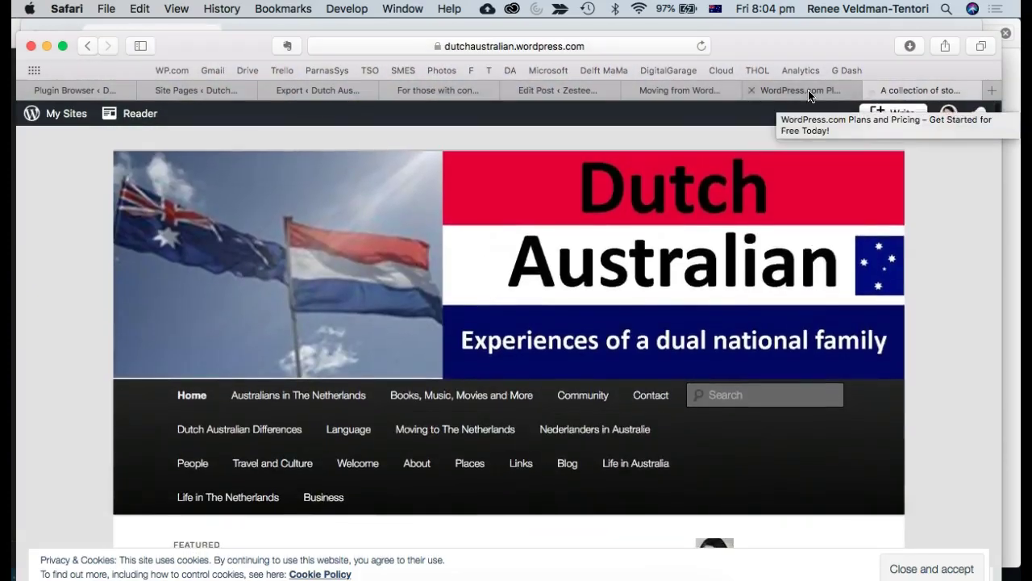
Review the list of 10 migration steps in the Zestee article "Moving from WordPress.org to WordPress.com"
left_click(807, 91)
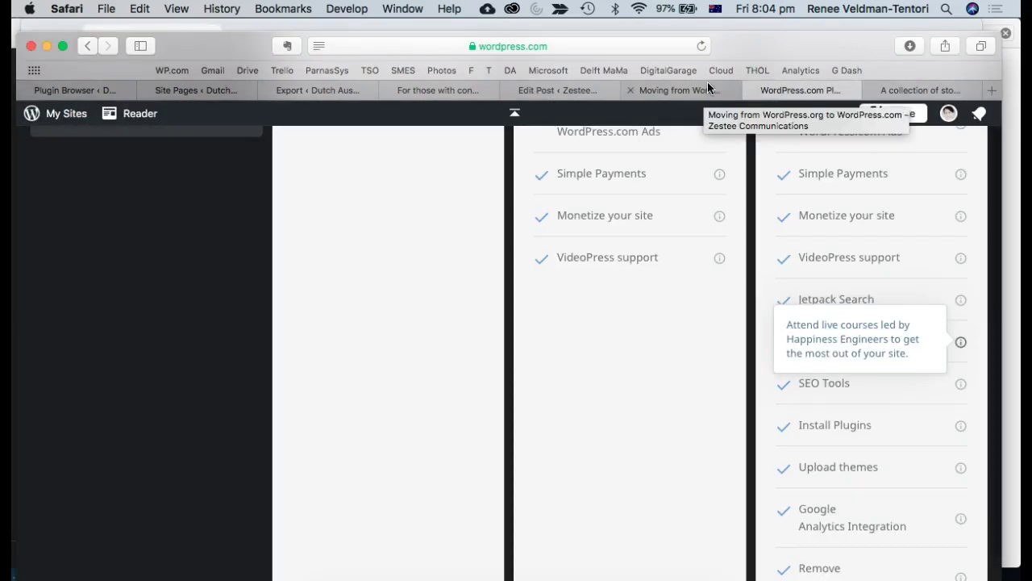
left_click(720, 97)
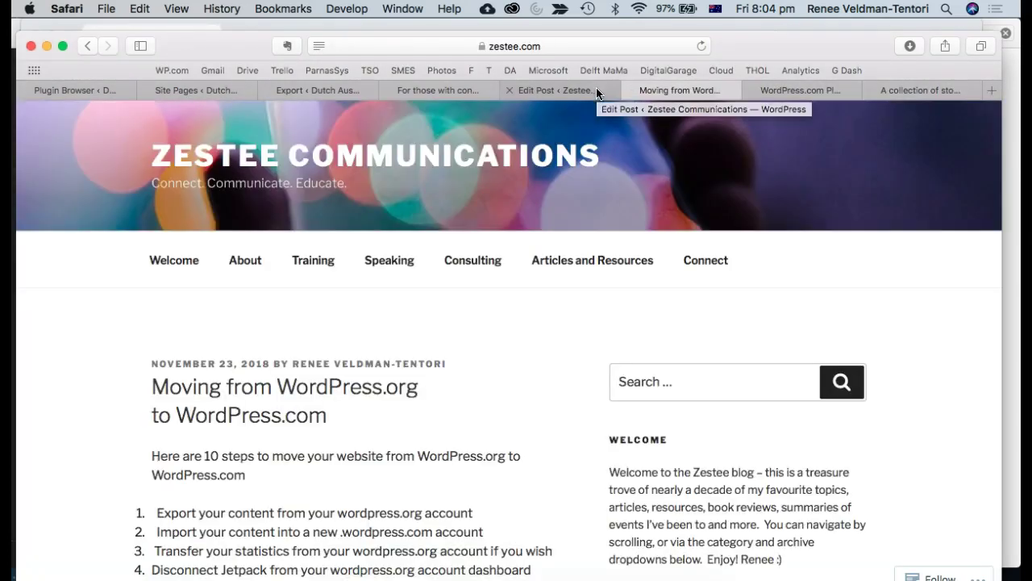
scroll(382, 498, "down", 3)
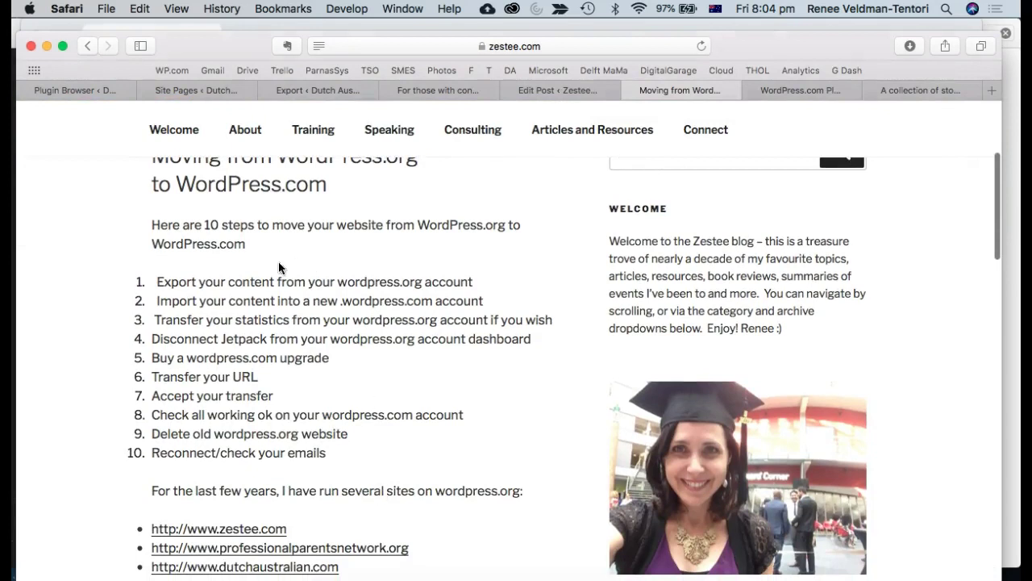
scroll(312, 568, "down", 3)
scroll(311, 567, "up", 3)
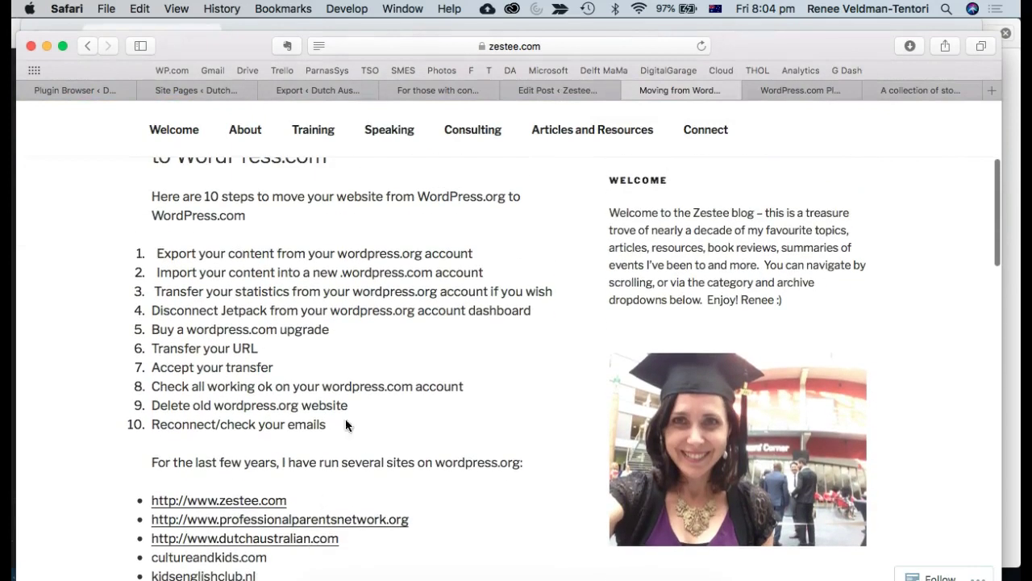
scroll(438, 375, "up", 2)
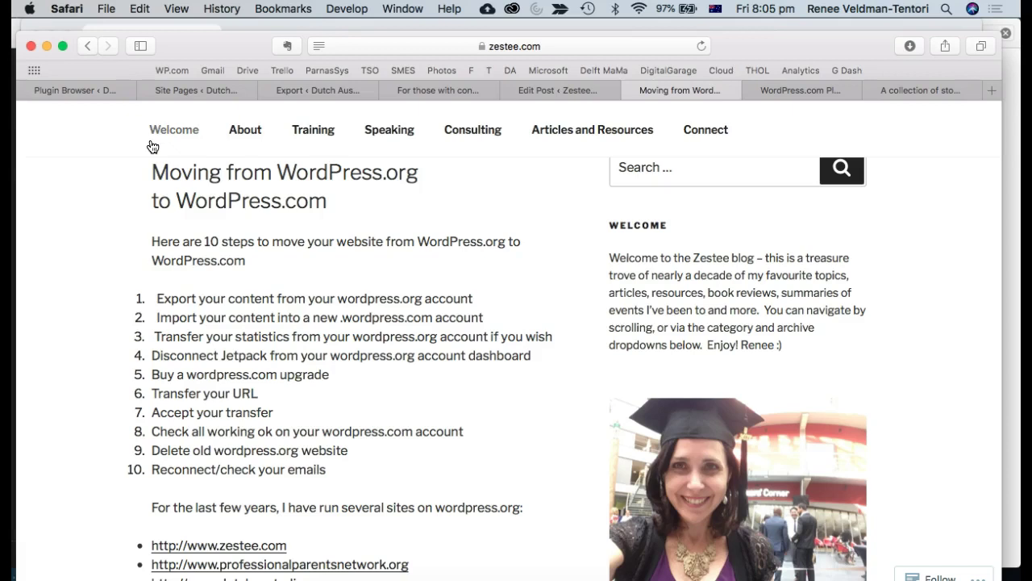
Show the WordPress.com plans page and examine the Free plan's price and features beside the paid plans
left_click(913, 87)
left_click(818, 86)
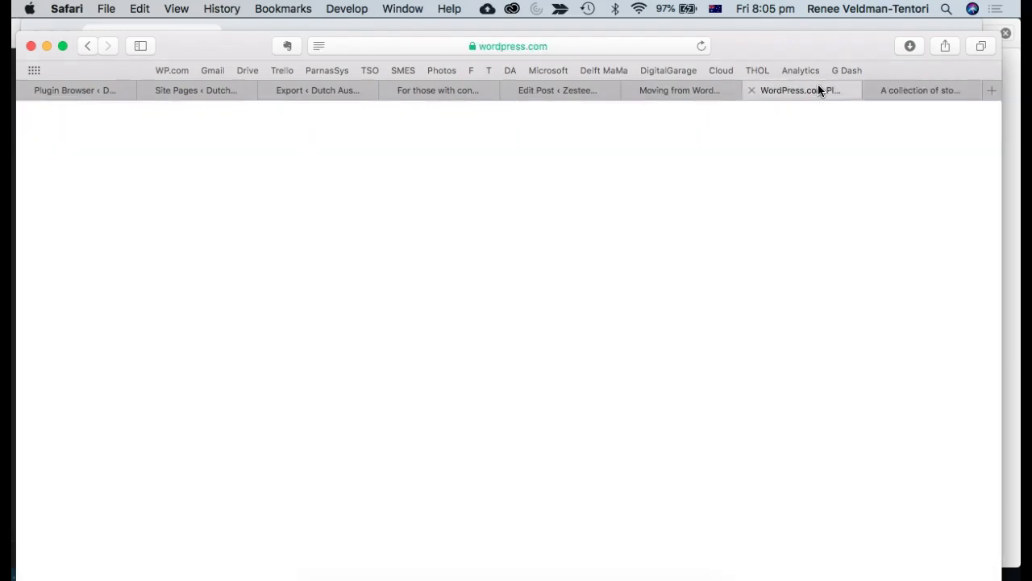
scroll(706, 283, "up", 15)
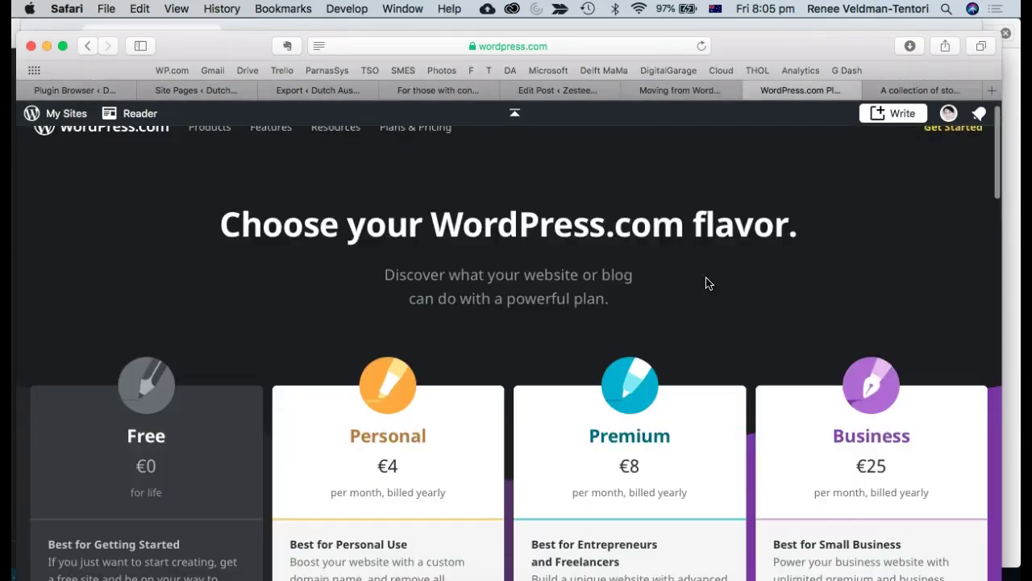
scroll(708, 283, "down", 1)
scroll(708, 283, "down", 3)
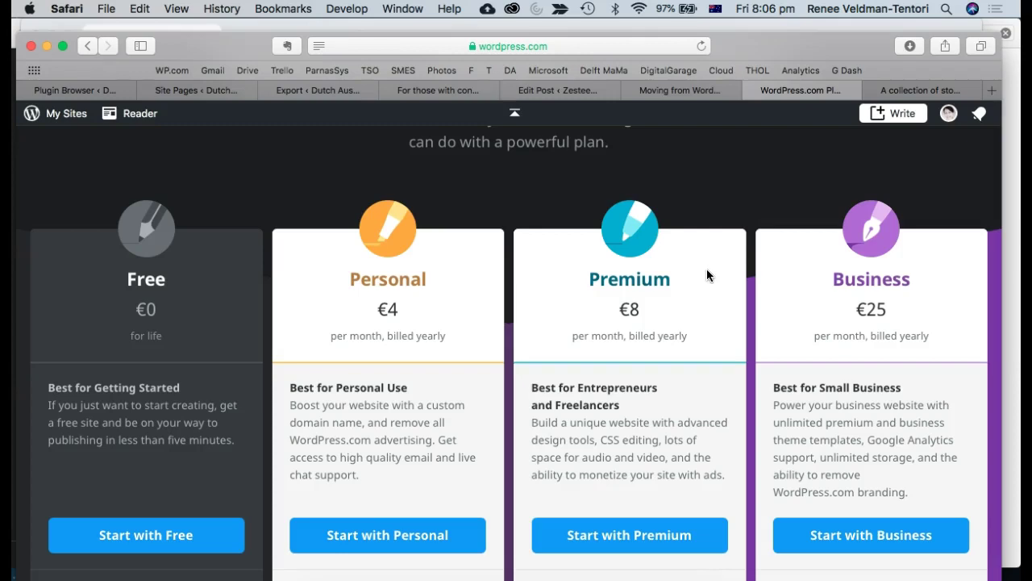
scroll(706, 268, "down", 5)
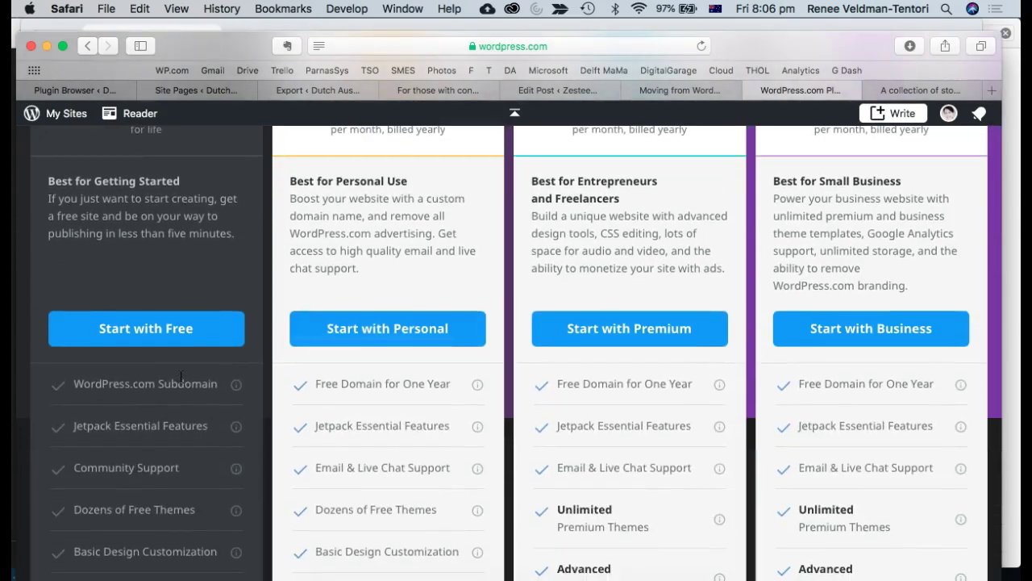
scroll(208, 411, "down", 4)
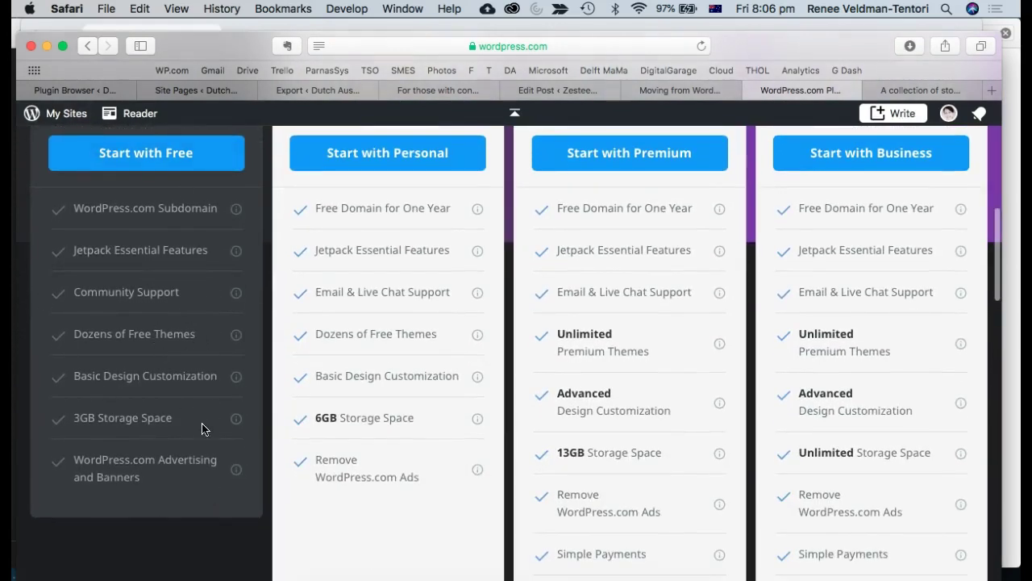
scroll(202, 429, "up", 7)
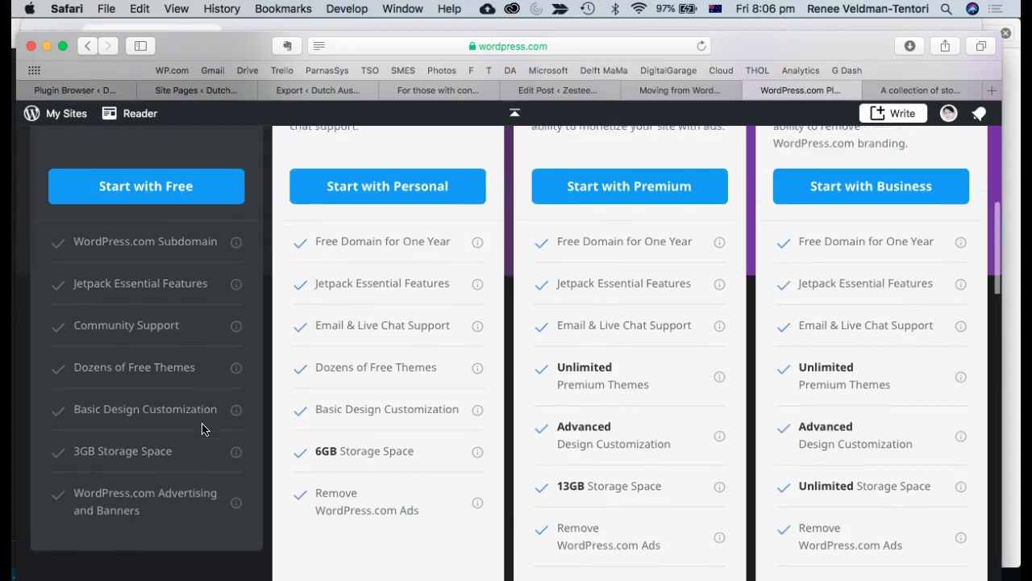
scroll(201, 429, "up", 4)
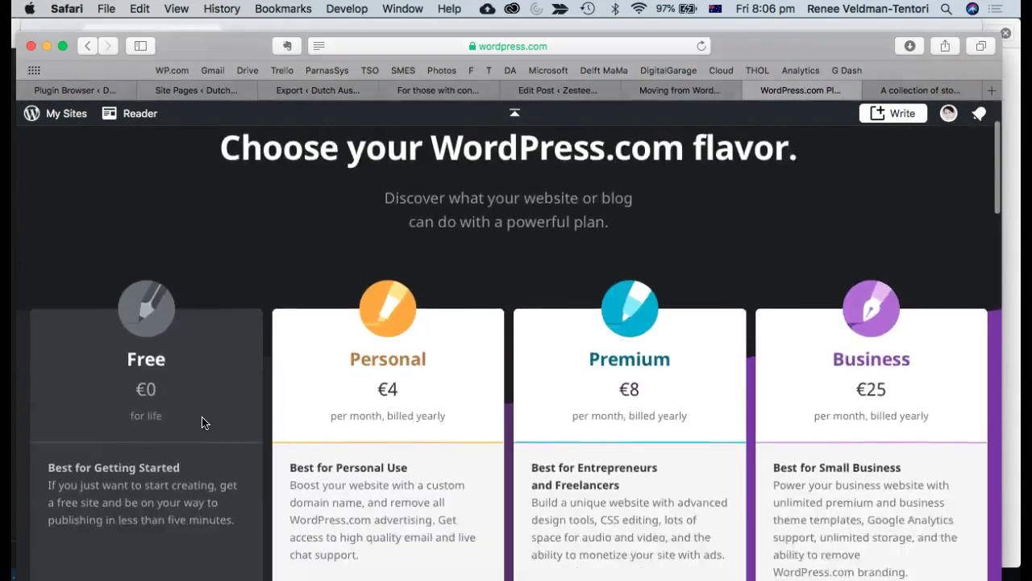
scroll(202, 422, "down", 5)
scroll(202, 422, "up", 2)
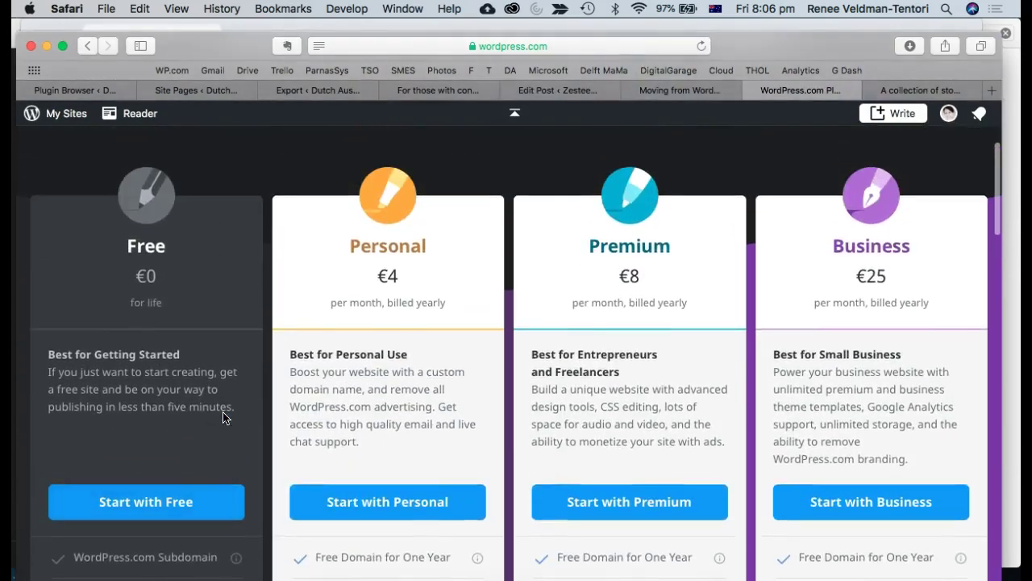
Examine the Business plan's price and included features against the Personal and Premium plans
scroll(797, 408, "down", 8)
scroll(797, 381, "down", 1)
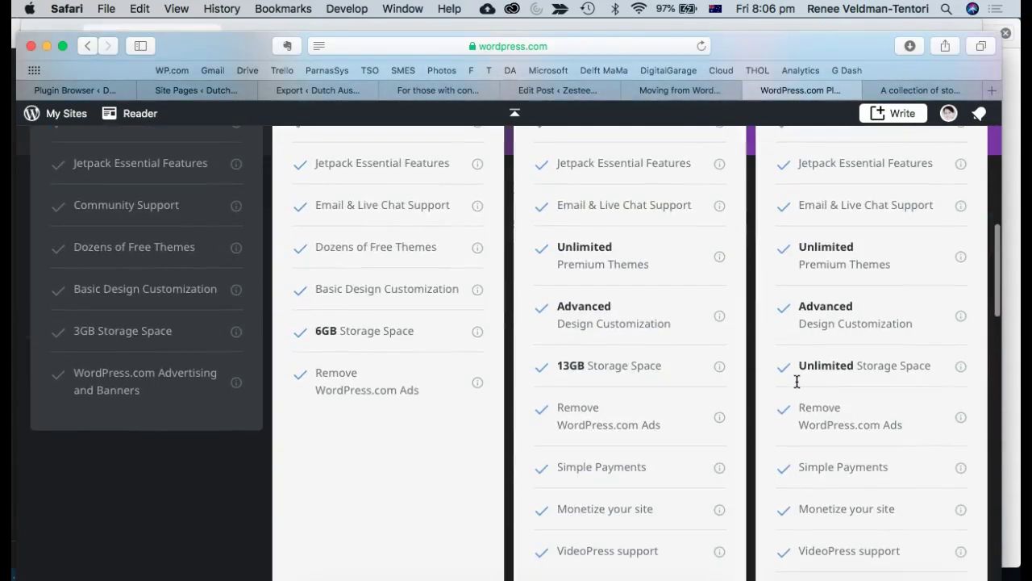
scroll(797, 381, "up", 10)
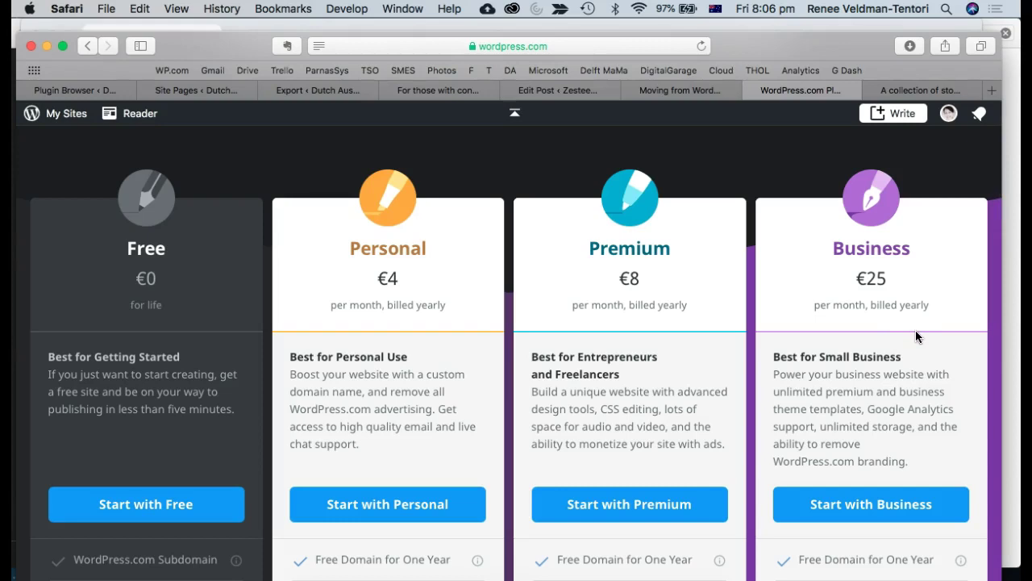
scroll(916, 333, "down", 10)
scroll(917, 332, "down", 6)
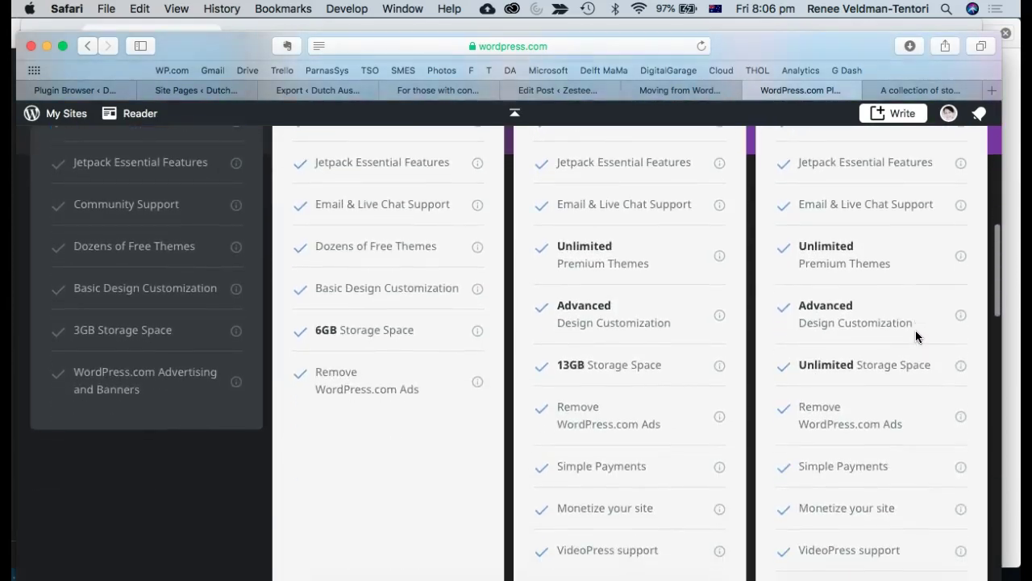
scroll(916, 336, "down", 1)
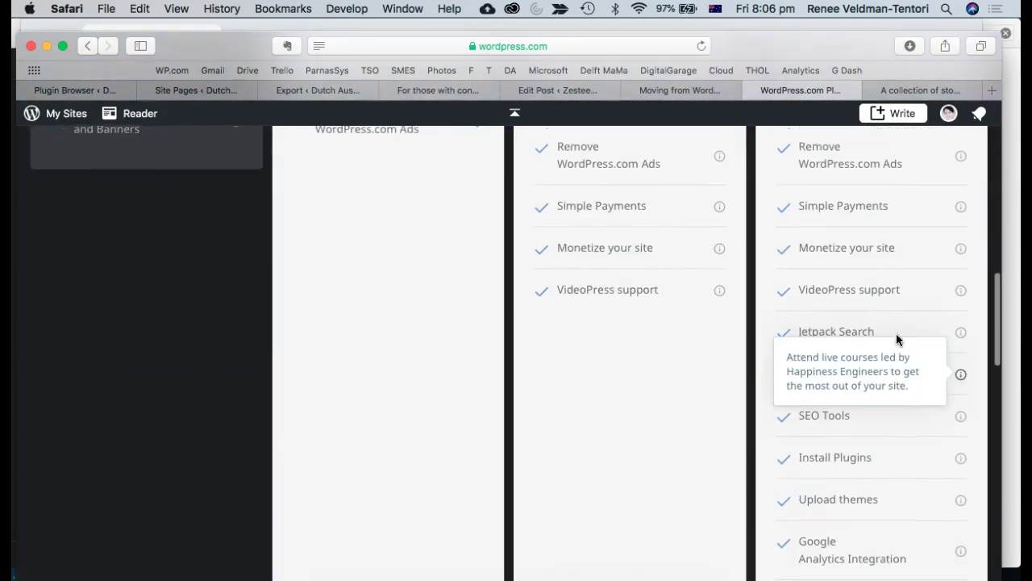
scroll(678, 439, "down", 5)
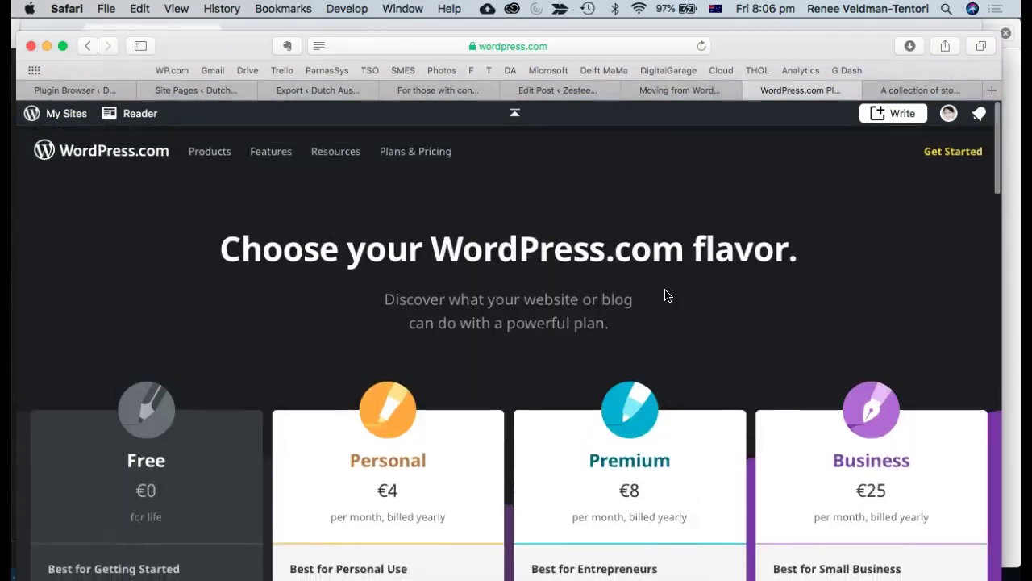
scroll(666, 290, "down", 5)
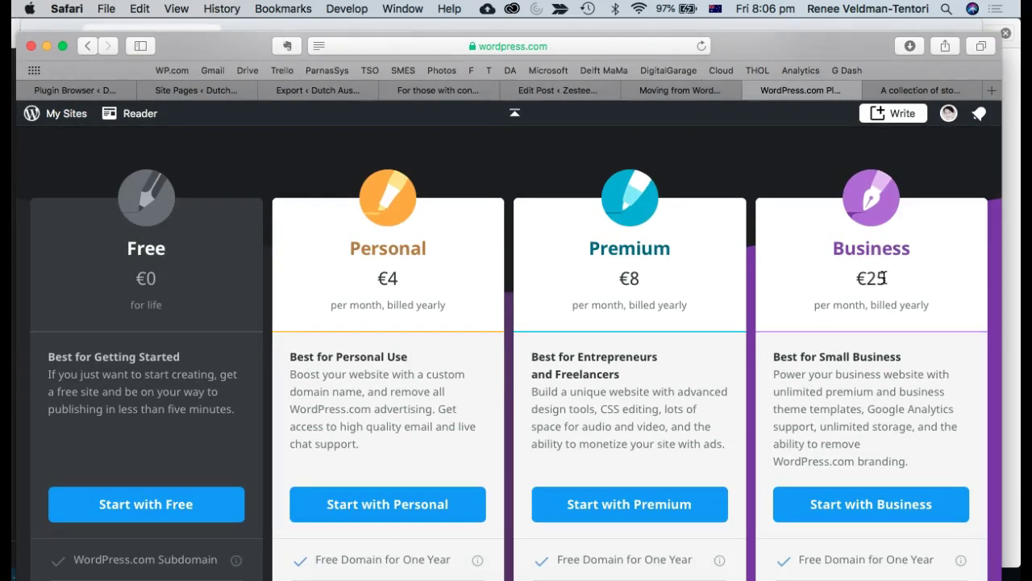
scroll(885, 277, "down", 10)
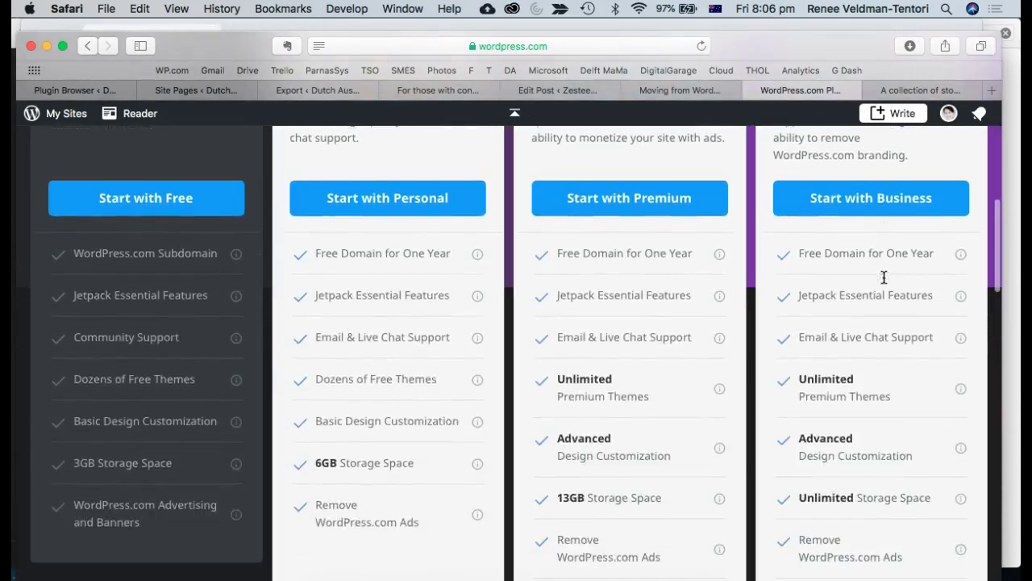
scroll(885, 277, "up", 10)
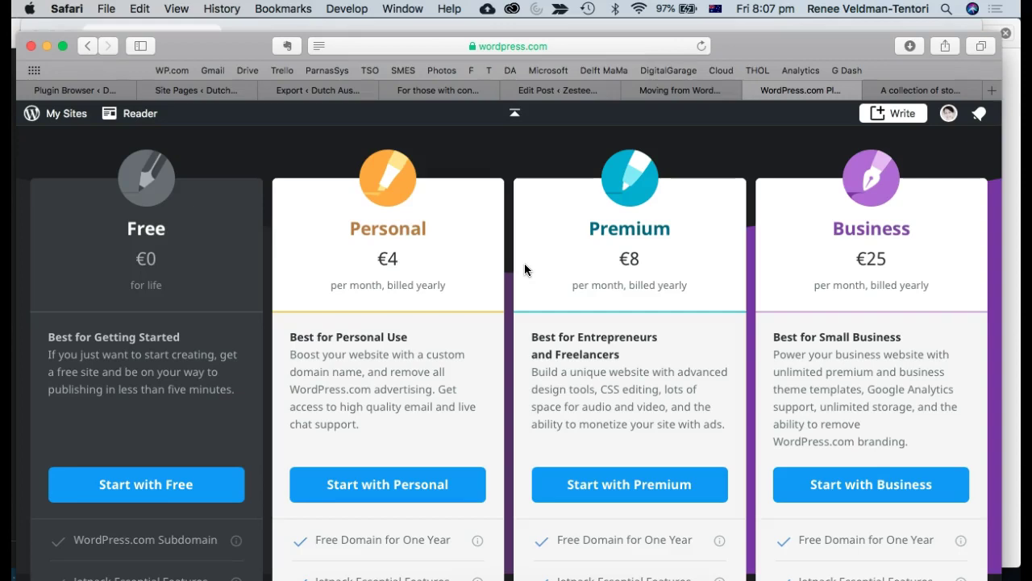
Read through the extra features offered only by the Business plan, from Jetpack Search to Remove WordPress.com Branding
scroll(629, 294, "down", 1)
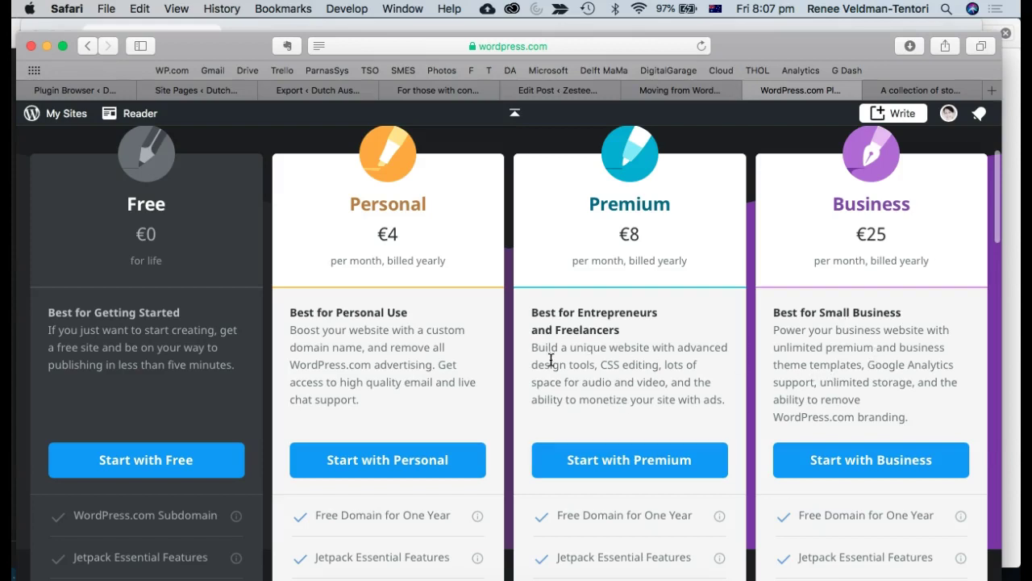
scroll(550, 356, "down", 3)
scroll(550, 359, "down", 12)
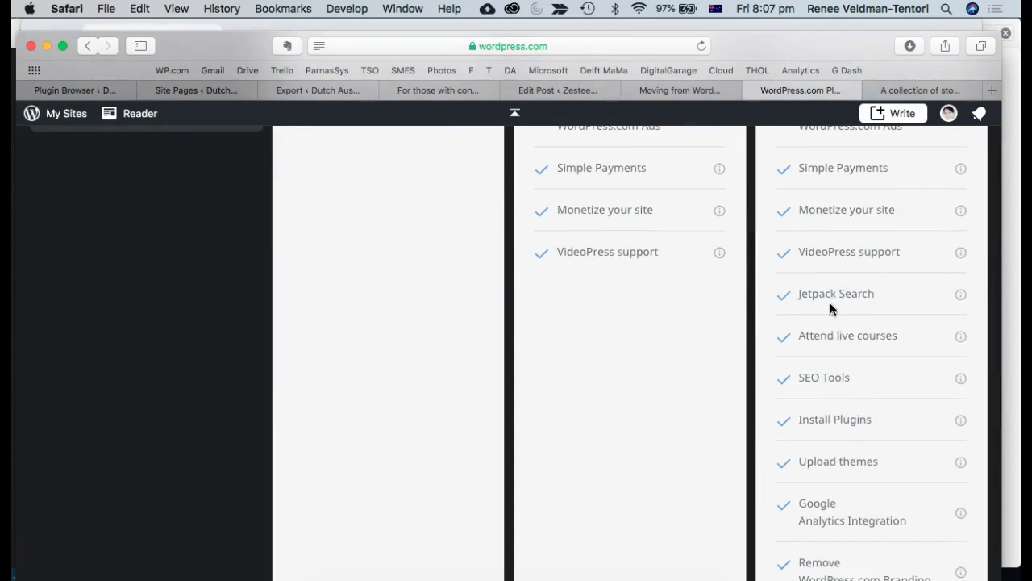
scroll(885, 451, "down", 1)
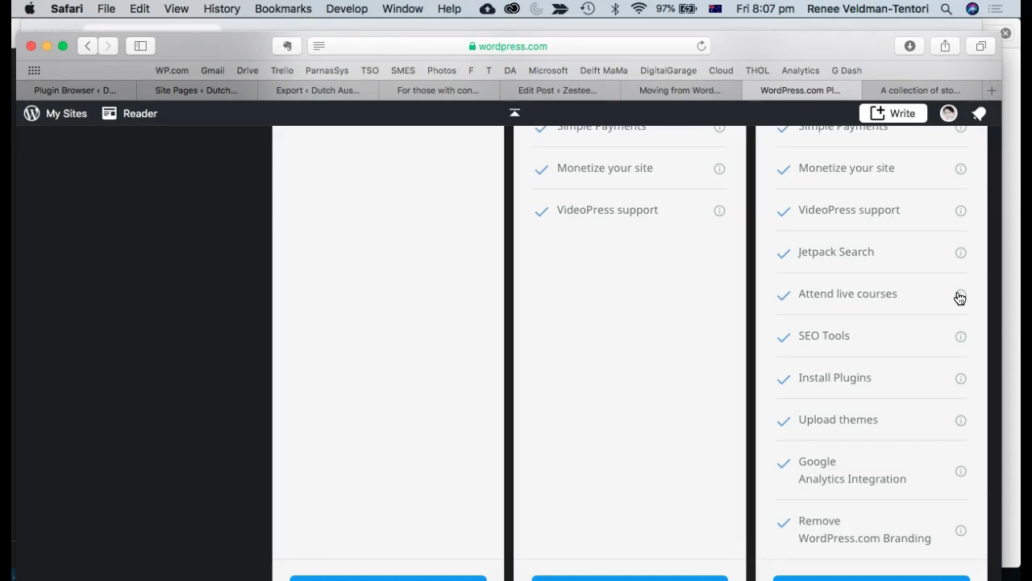
scroll(960, 297, "down", 2)
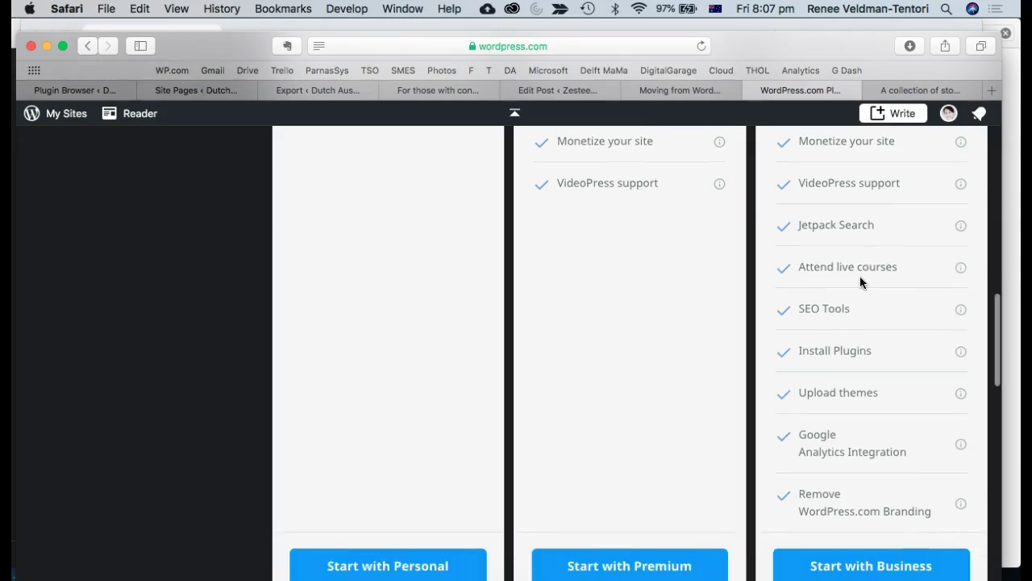
scroll(863, 324, "down", 2)
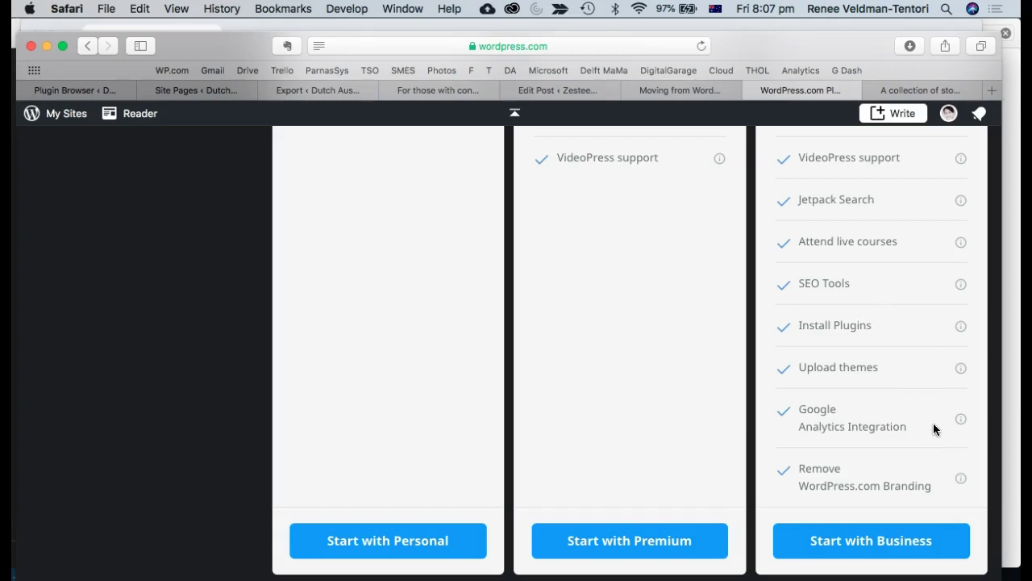
scroll(521, 348, "up", 5)
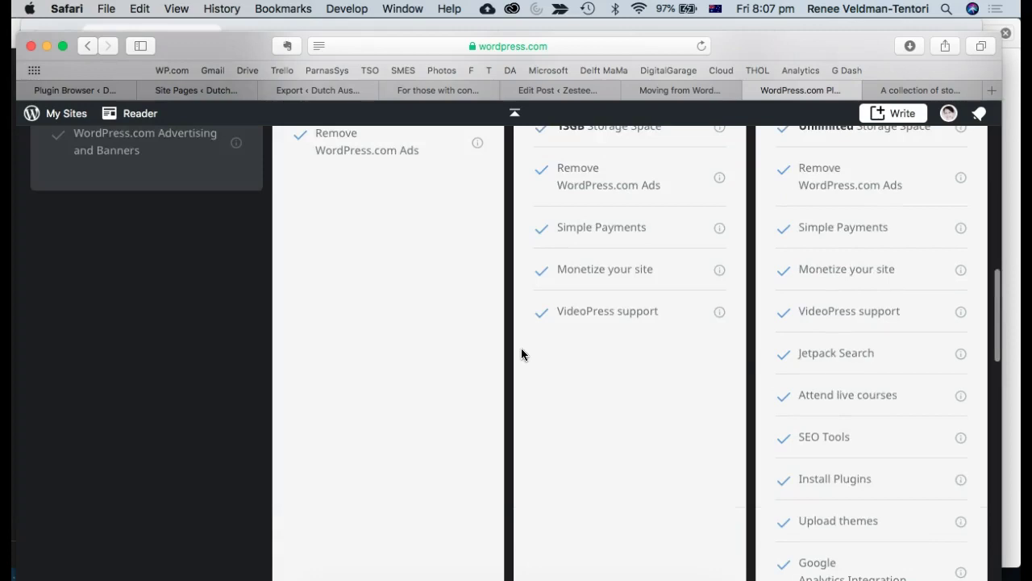
scroll(521, 347, "down", 2)
scroll(520, 349, "down", 4)
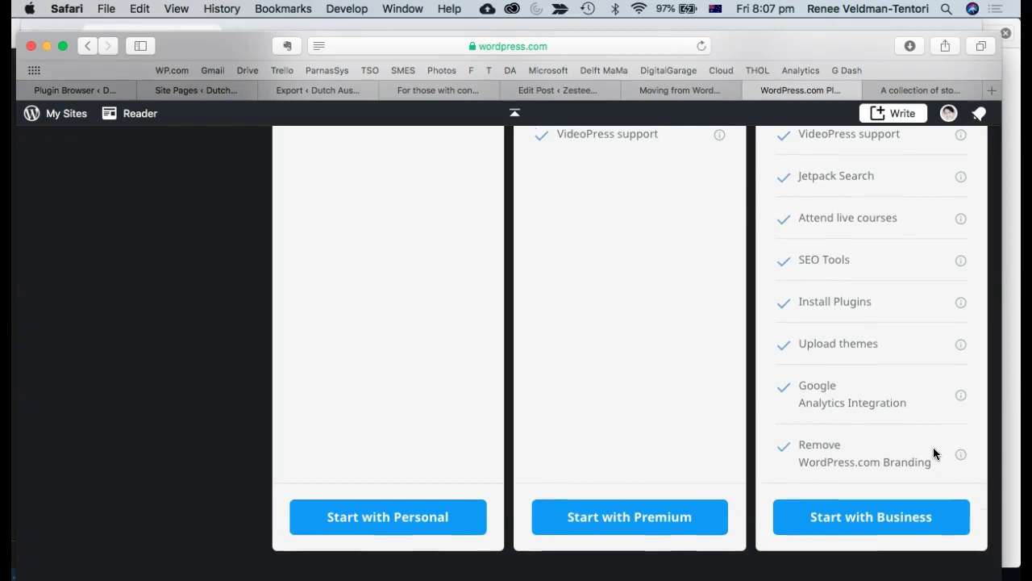
scroll(934, 454, "up", 5)
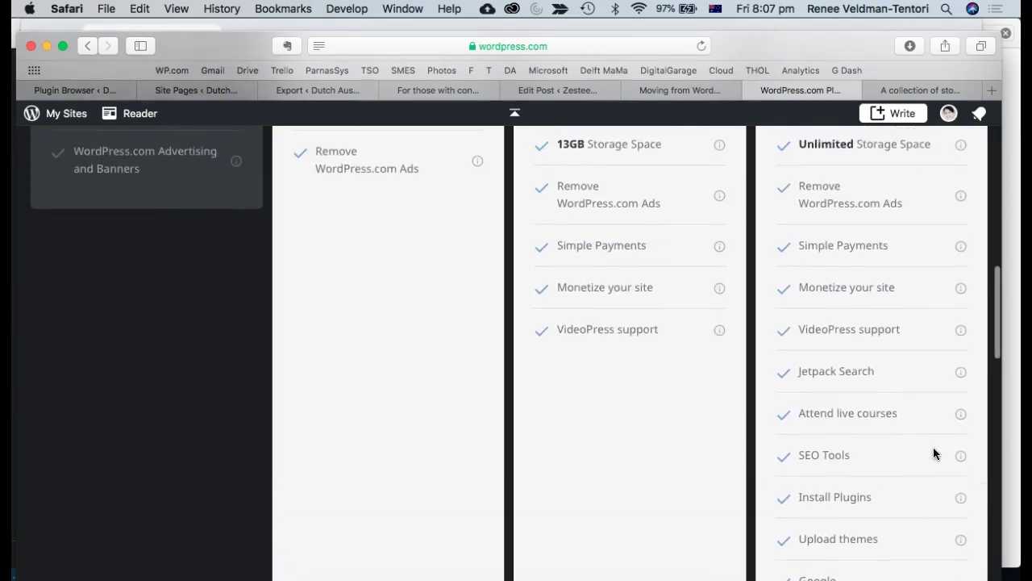
scroll(933, 454, "down", 1)
scroll(931, 439, "down", 3)
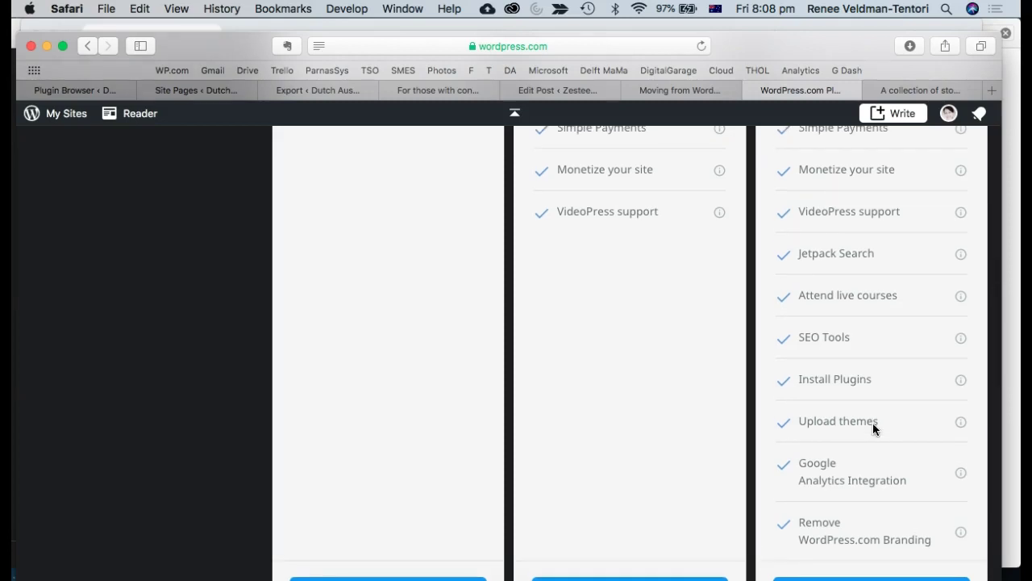
Compare the prices, storage space and theme options across all four WordPress.com plans
scroll(874, 427, "up", 10)
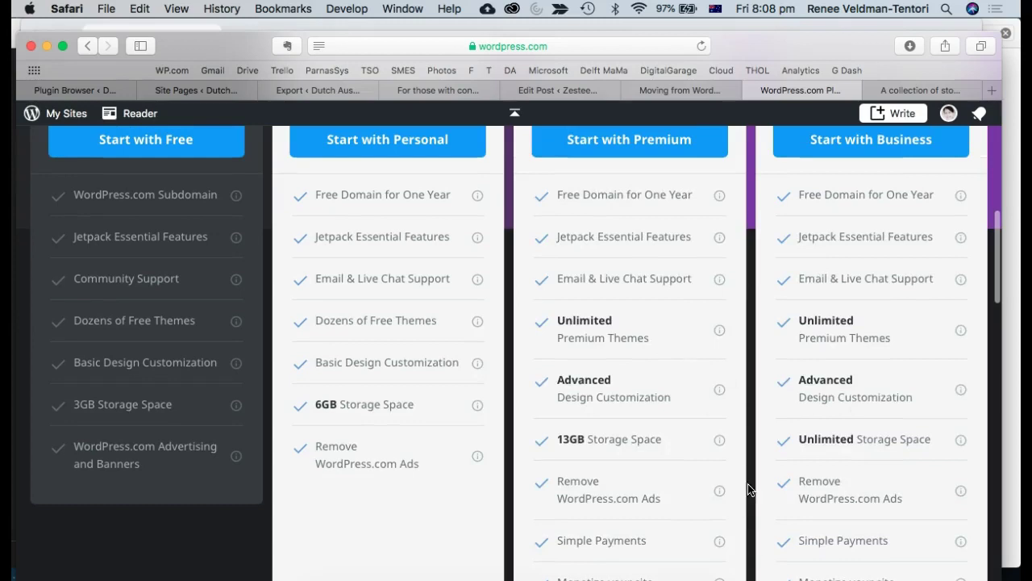
scroll(707, 433, "up", 8)
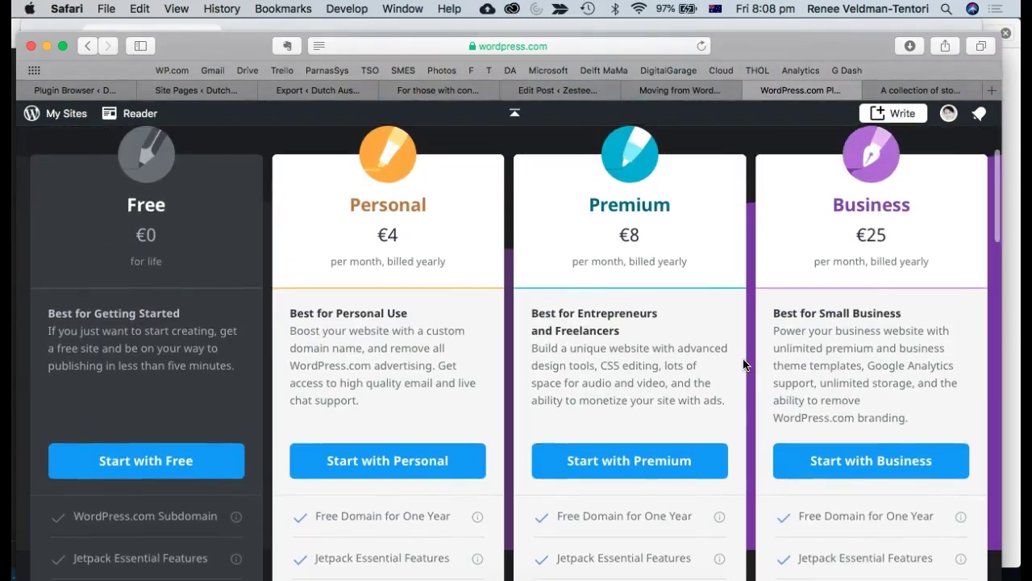
scroll(742, 363, "down", 4)
scroll(743, 363, "down", 3)
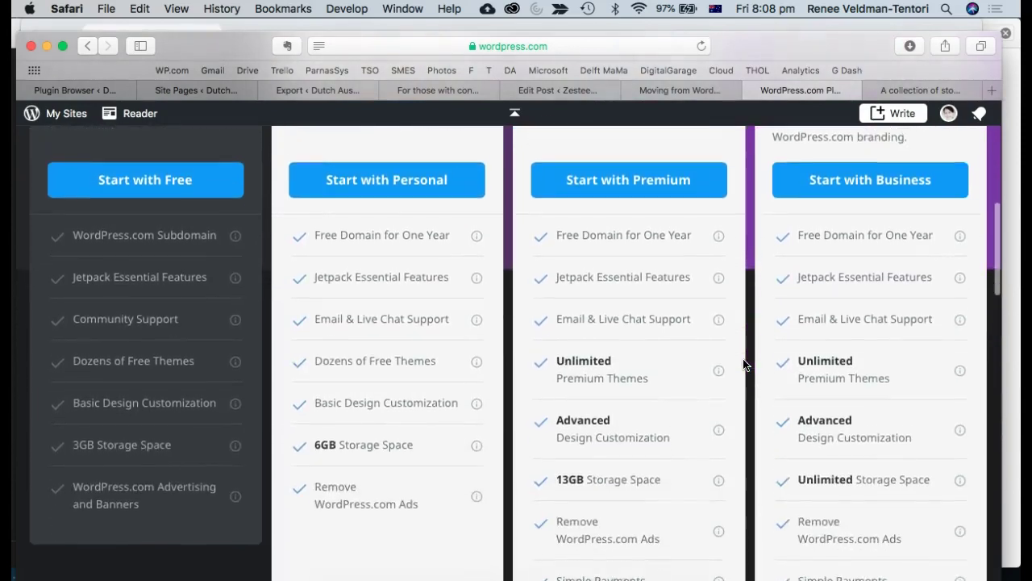
Examine the Premium and Business feature lists down to their ends, including Simple Payments, VideoPress support and Install Plugins
scroll(913, 415, "down", 4)
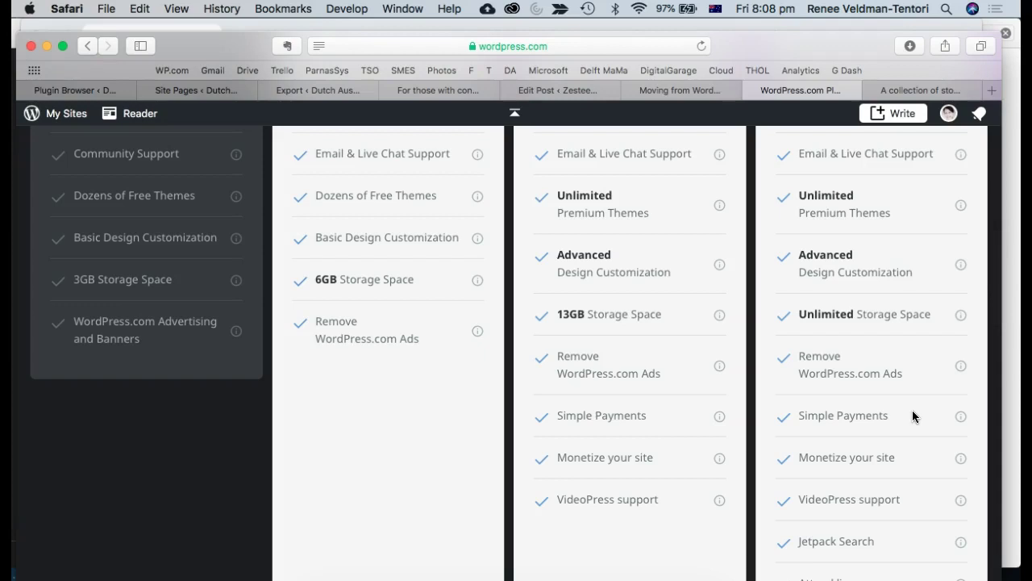
scroll(913, 415, "down", 5)
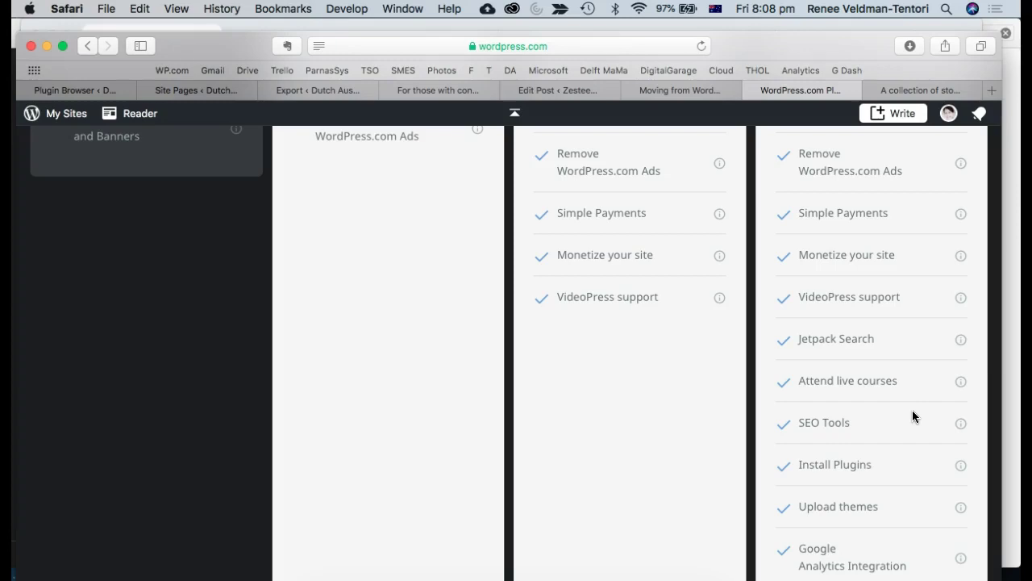
scroll(912, 416, "down", 4)
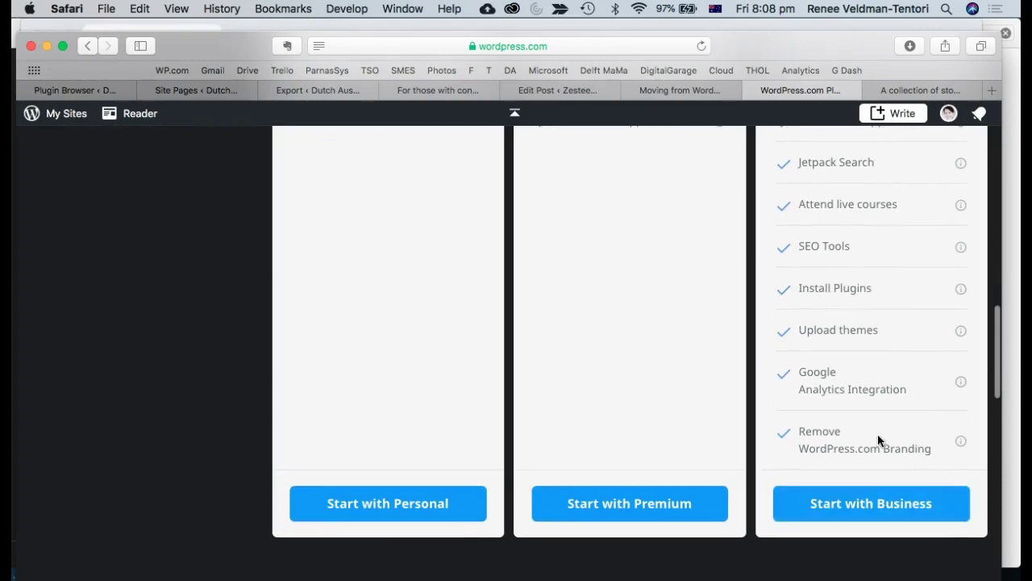
scroll(879, 476, "up", 3)
scroll(883, 509, "up", 5)
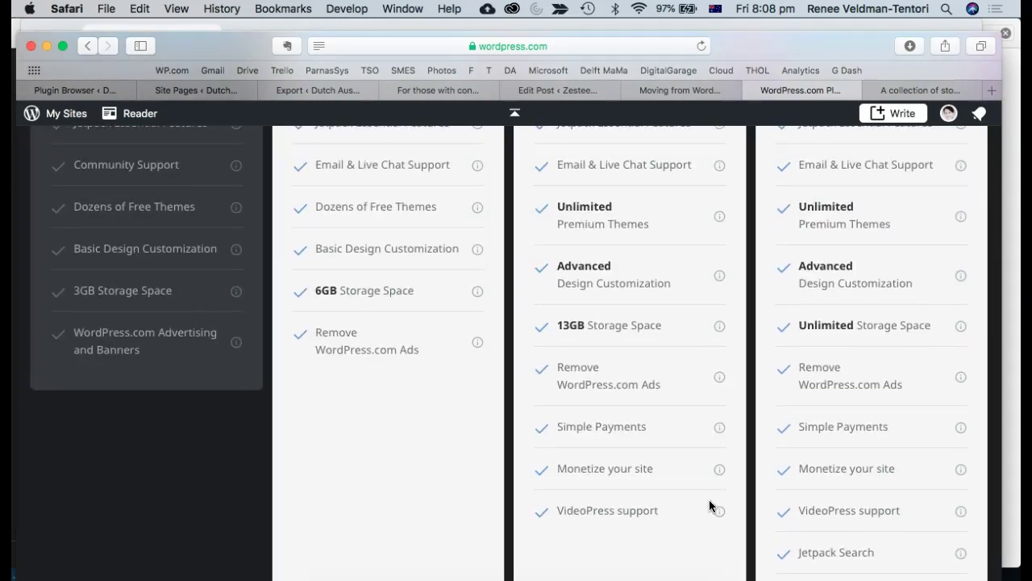
scroll(709, 505, "up", 1)
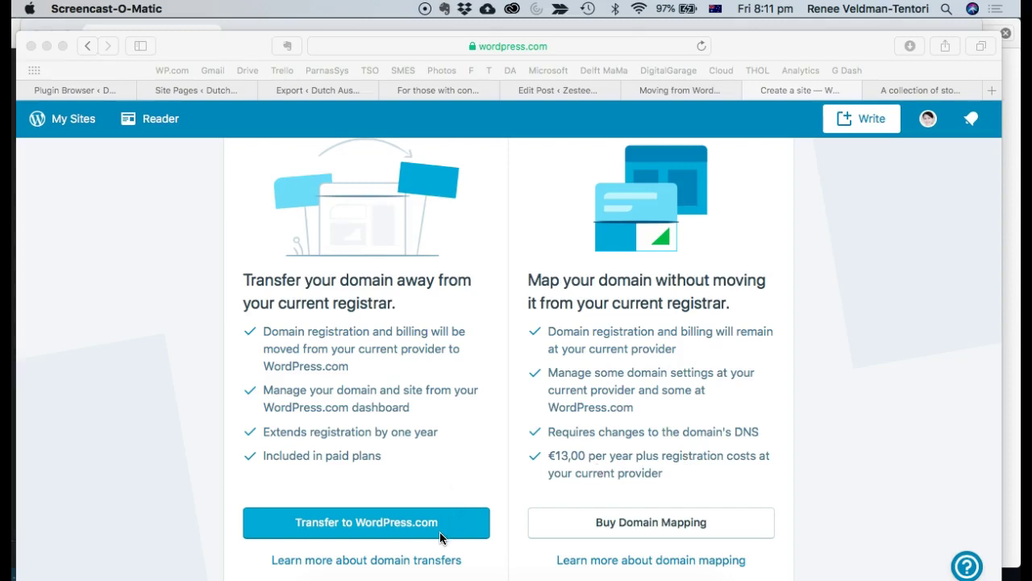
Choose to transfer the existing domain to WordPress.com and enter dutchaustralian.com as the domain
scroll(440, 532, "down", 1)
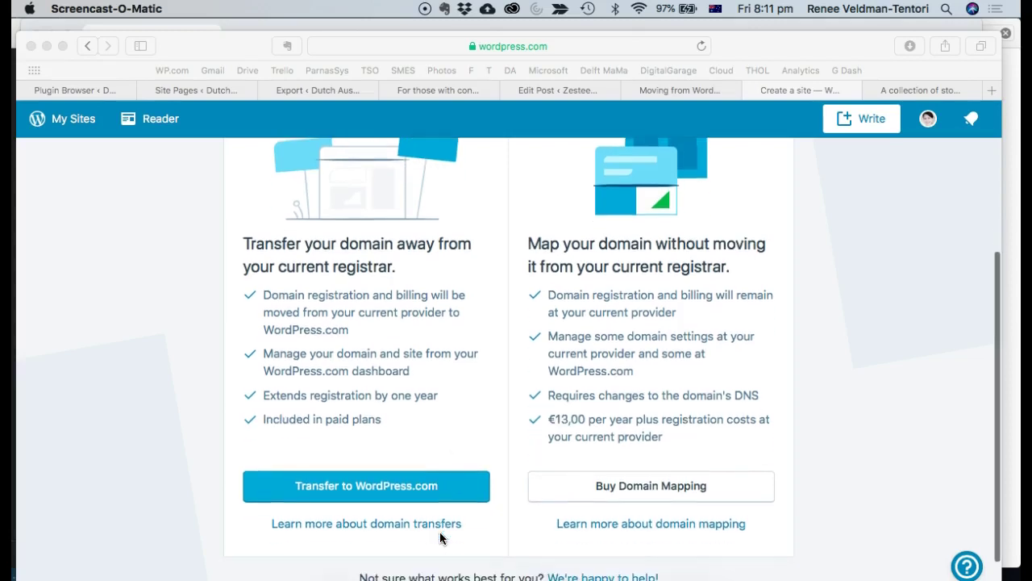
left_click(424, 492)
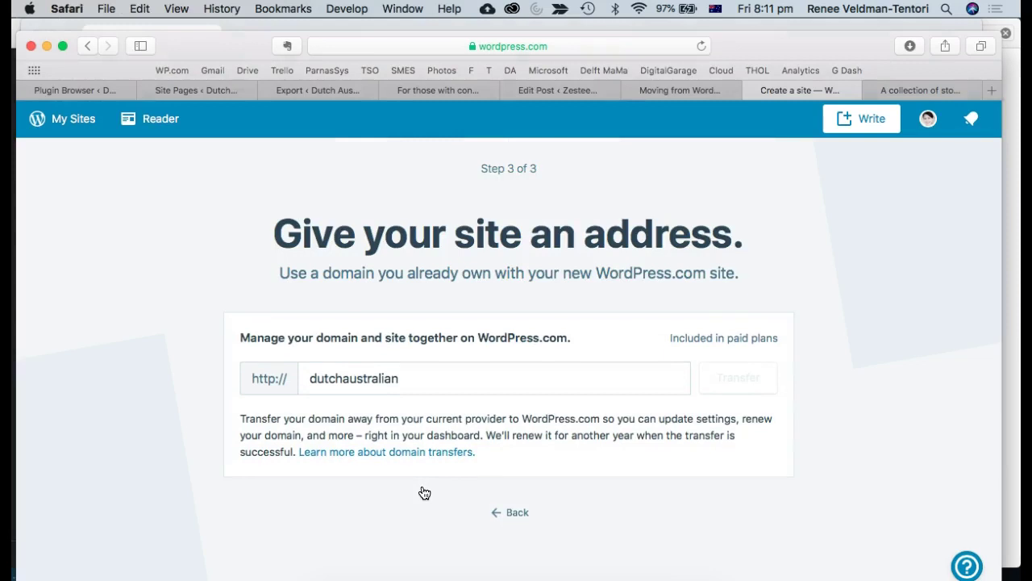
left_click(468, 385)
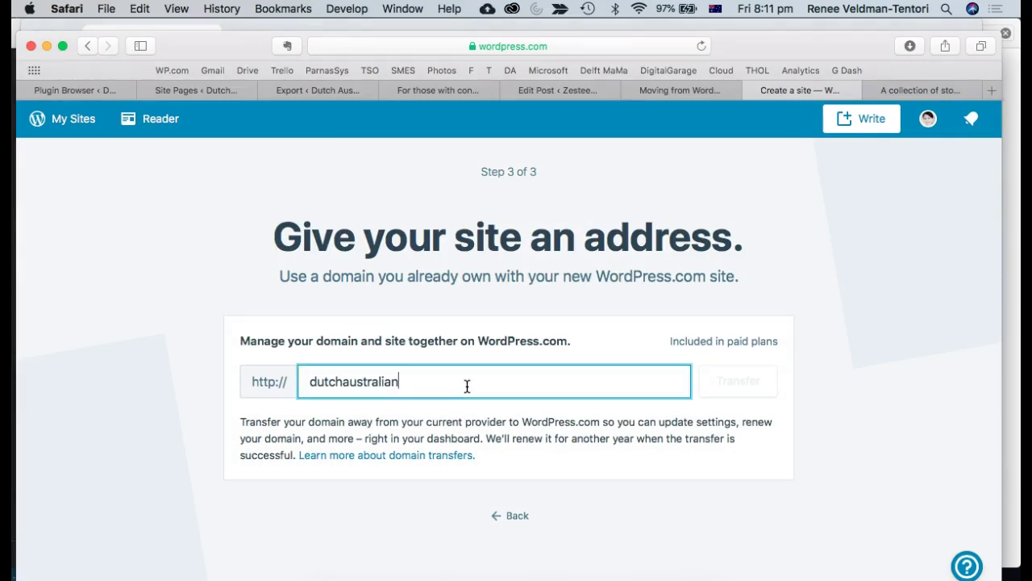
type(".com")
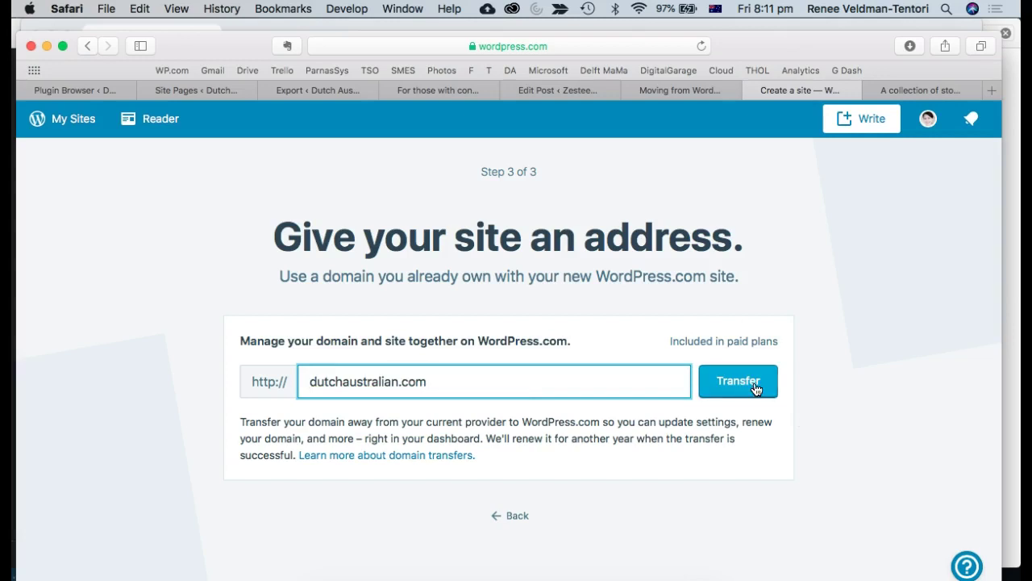
Check the Dutch Australian site and the 10-step moving guide, and return to the domain transfer form
left_click(914, 90)
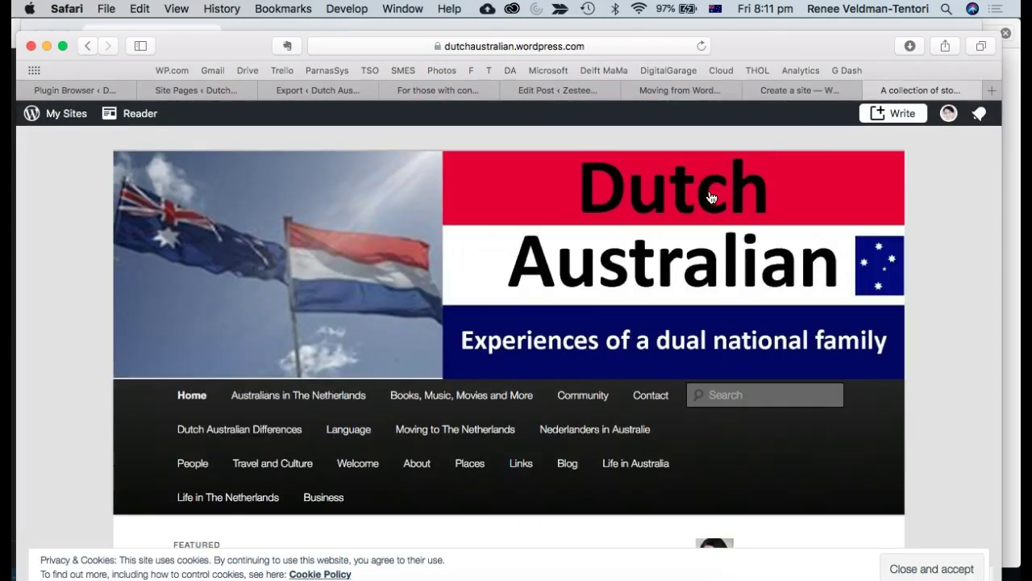
left_click(600, 89)
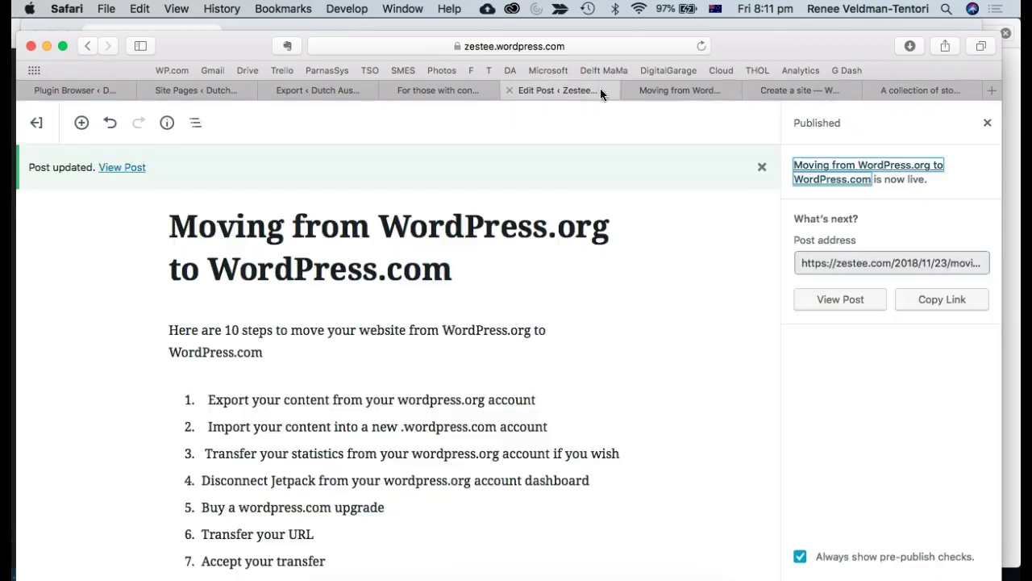
scroll(491, 392, "down", 3)
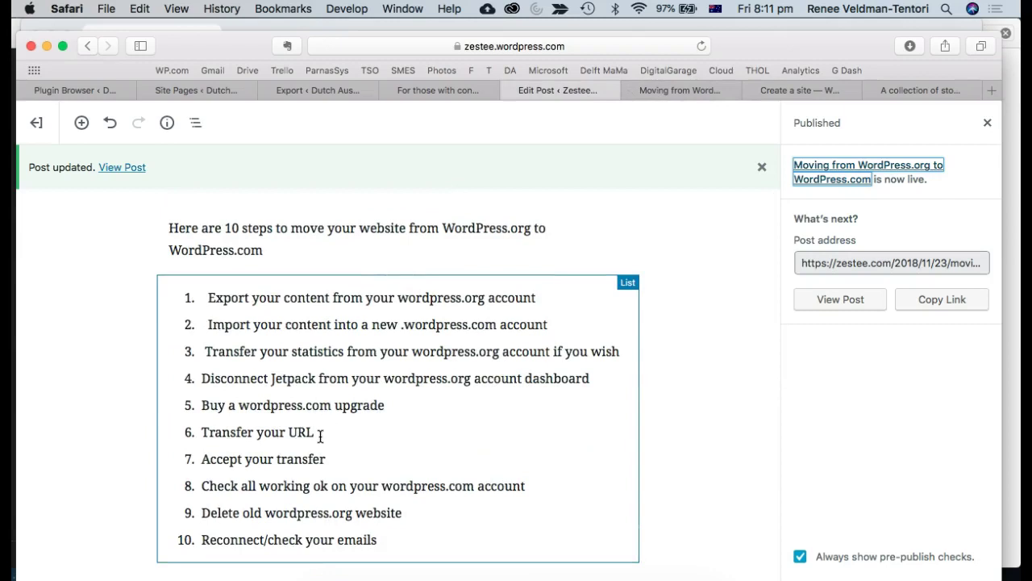
left_click(694, 88)
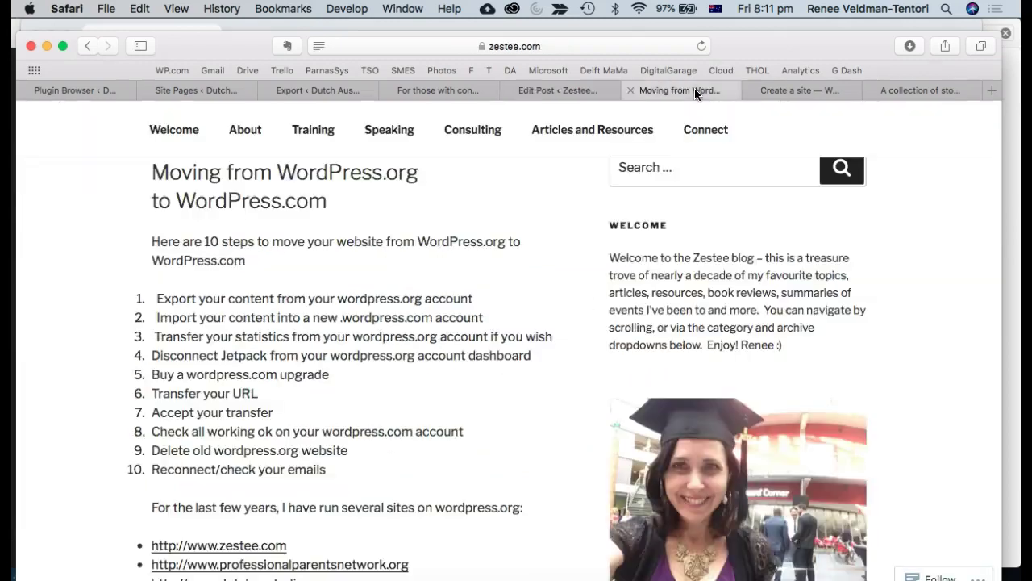
left_click(782, 90)
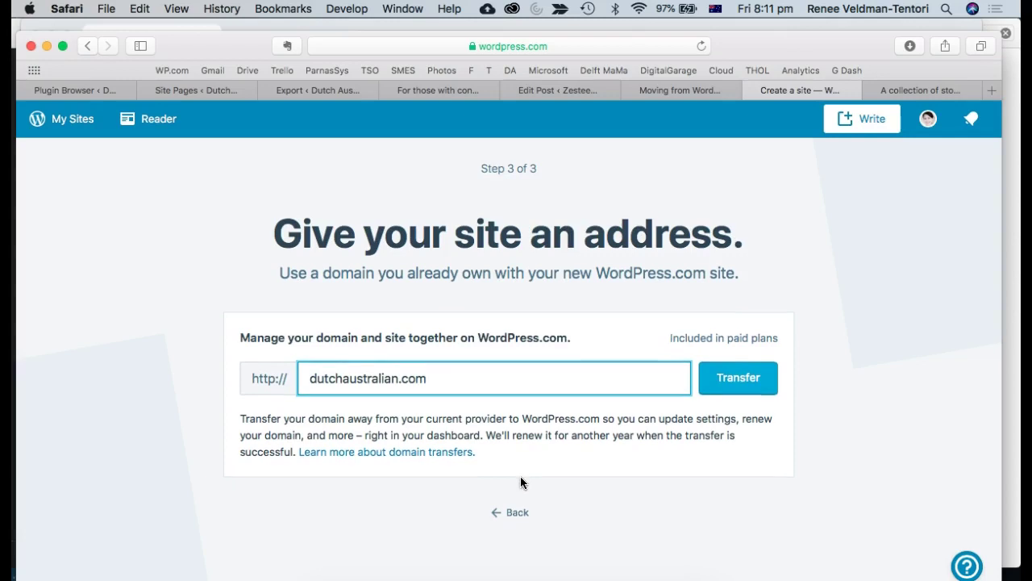
Submit dutchaustralian.com for transfer and replace the site name with Dutch Australian in the site creation form
left_click(732, 394)
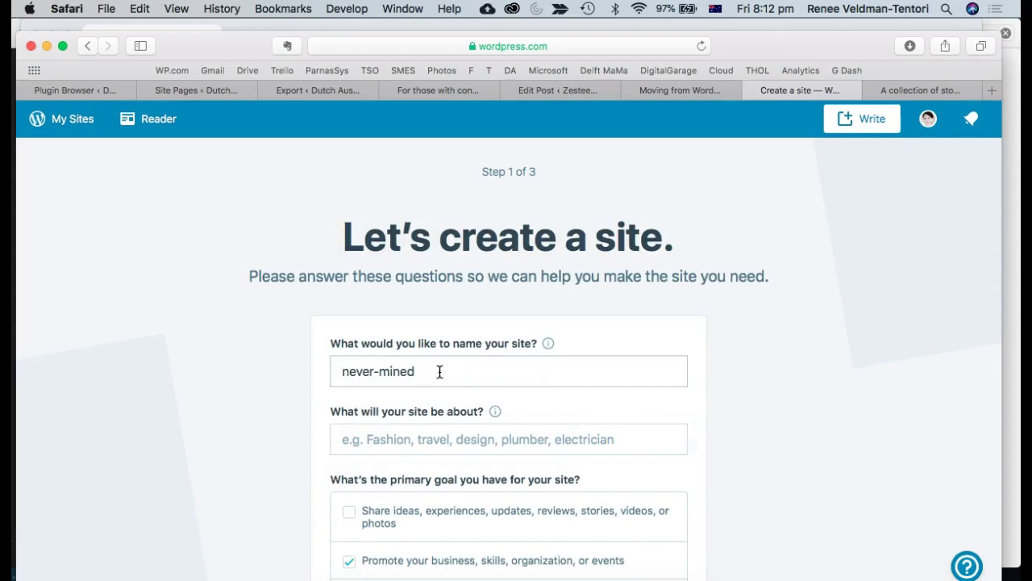
left_click_drag(438, 369, 315, 367)
key("BackSpace")
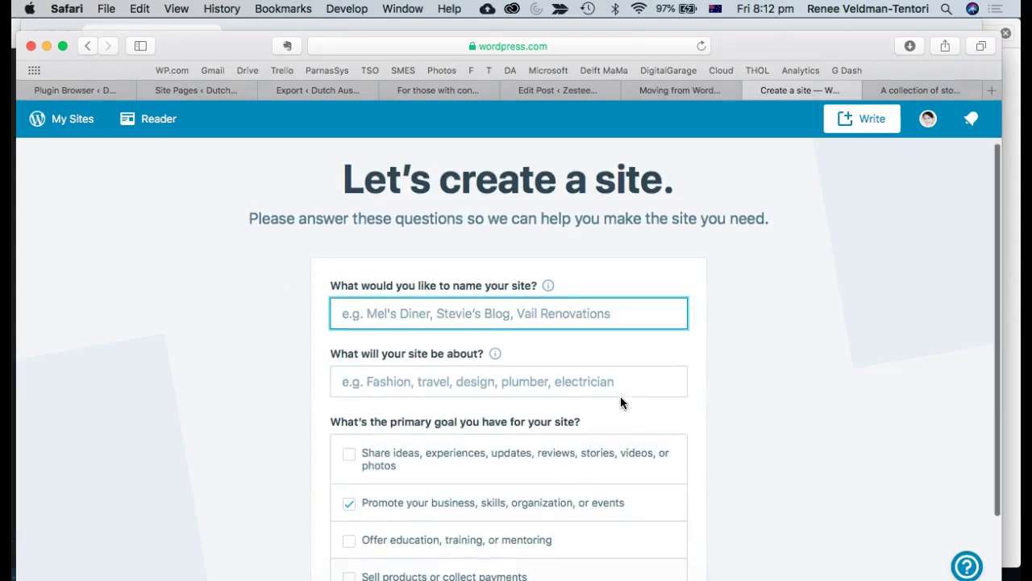
scroll(620, 396, "down", 3)
scroll(621, 401, "up", 1)
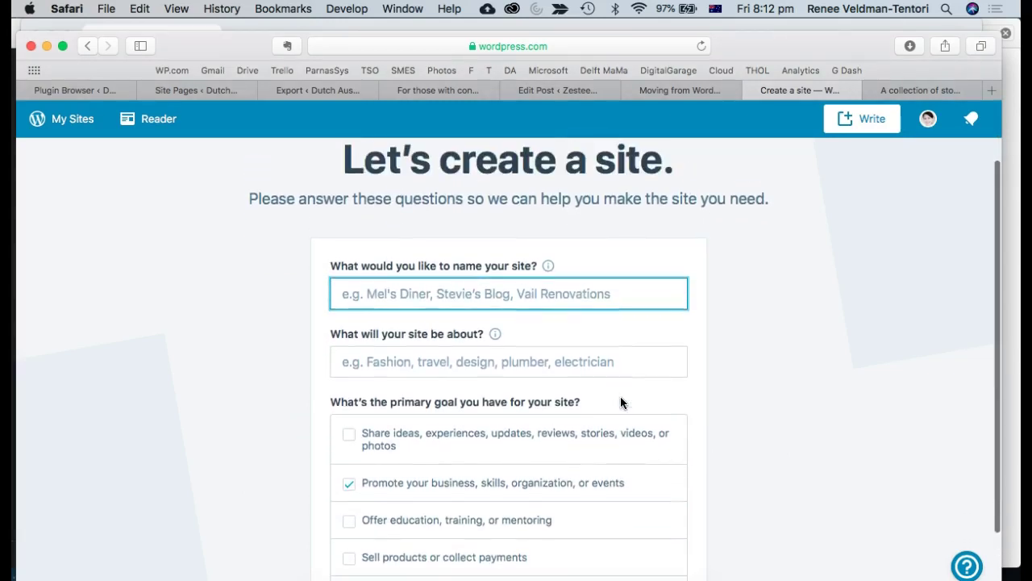
scroll(620, 396, "down", 3)
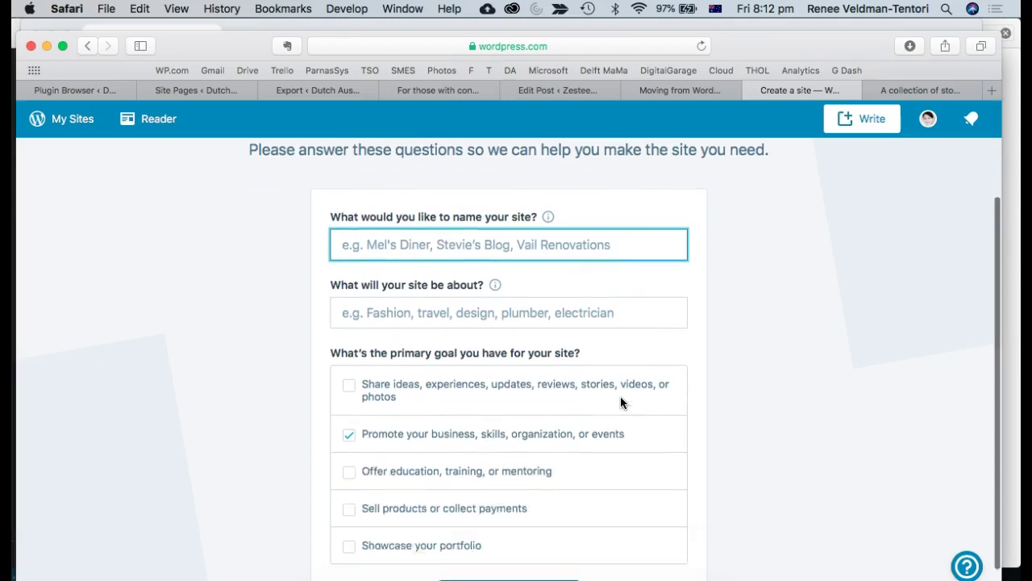
scroll(620, 396, "up", 2)
type("Dutch Austr")
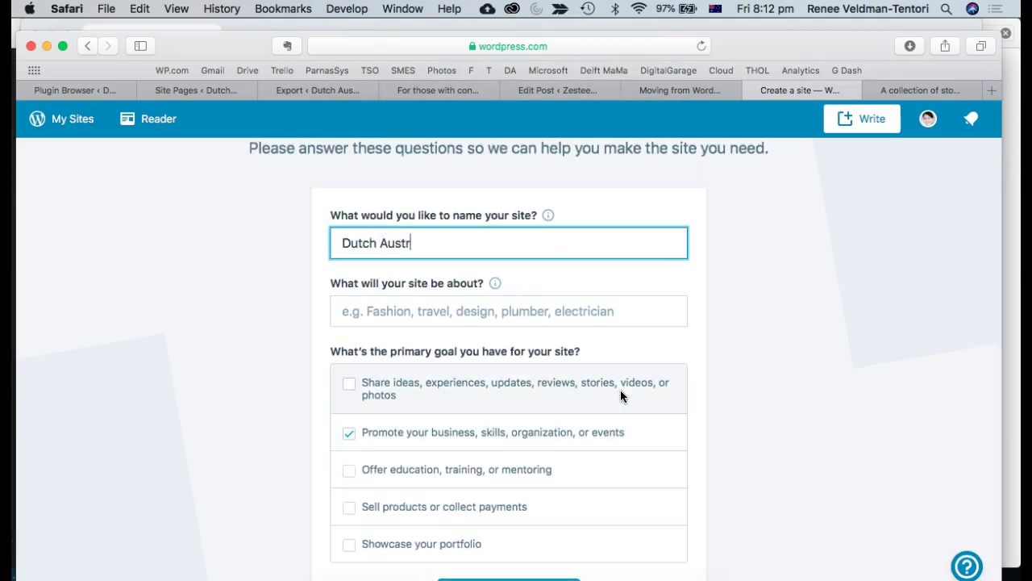
type("alian")
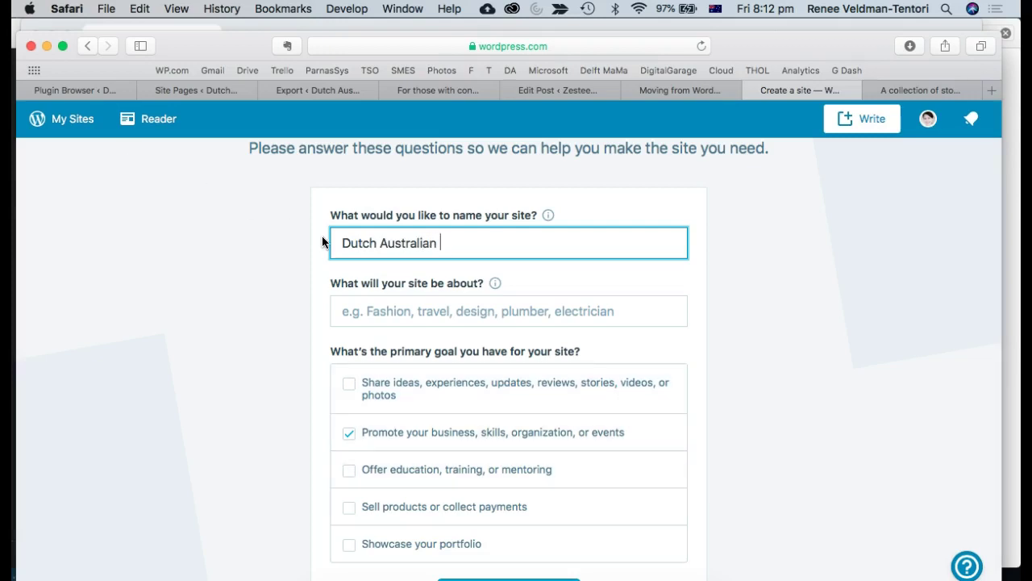
Continue the site setup without choosing a theme and review the order and domain registration options at checkout
scroll(497, 447, "down", 1)
scroll(495, 444, "down", 2)
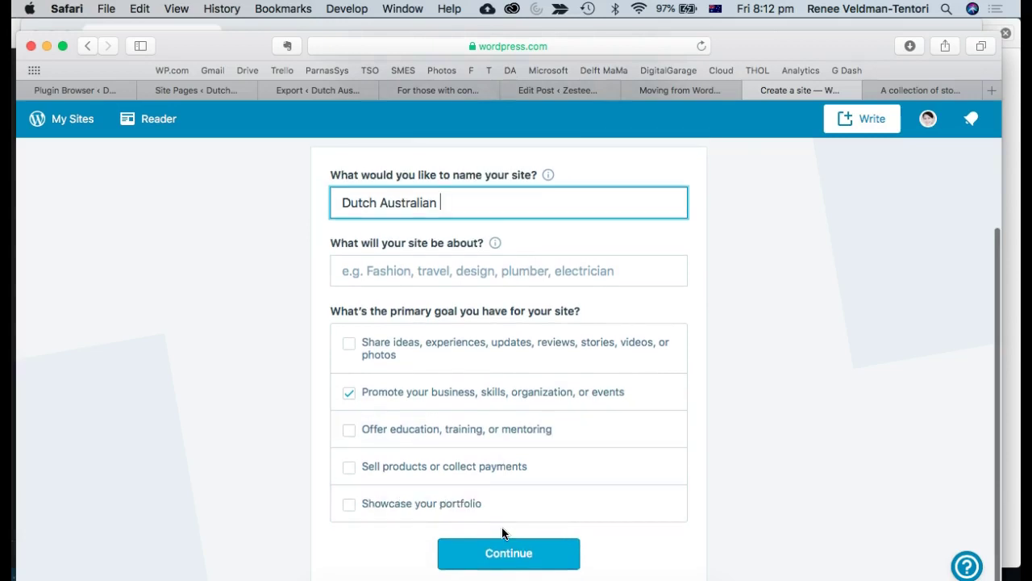
left_click(508, 553)
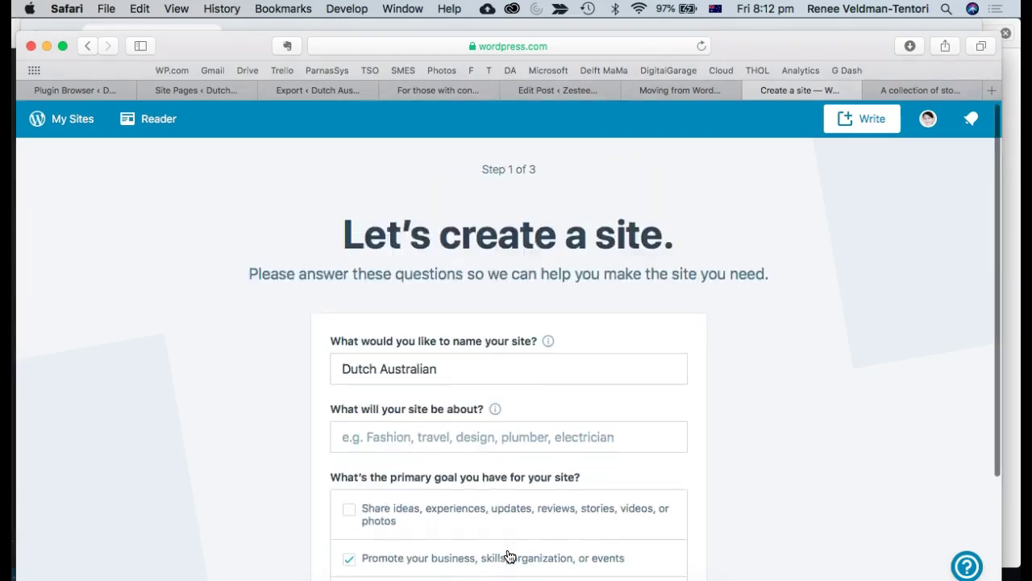
scroll(508, 556, "down", 1)
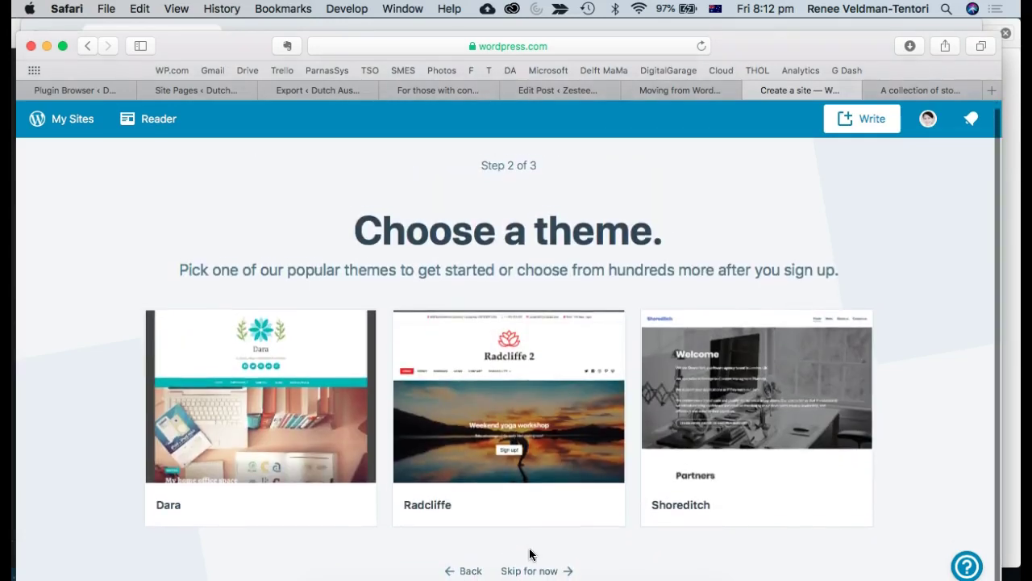
left_click(534, 571)
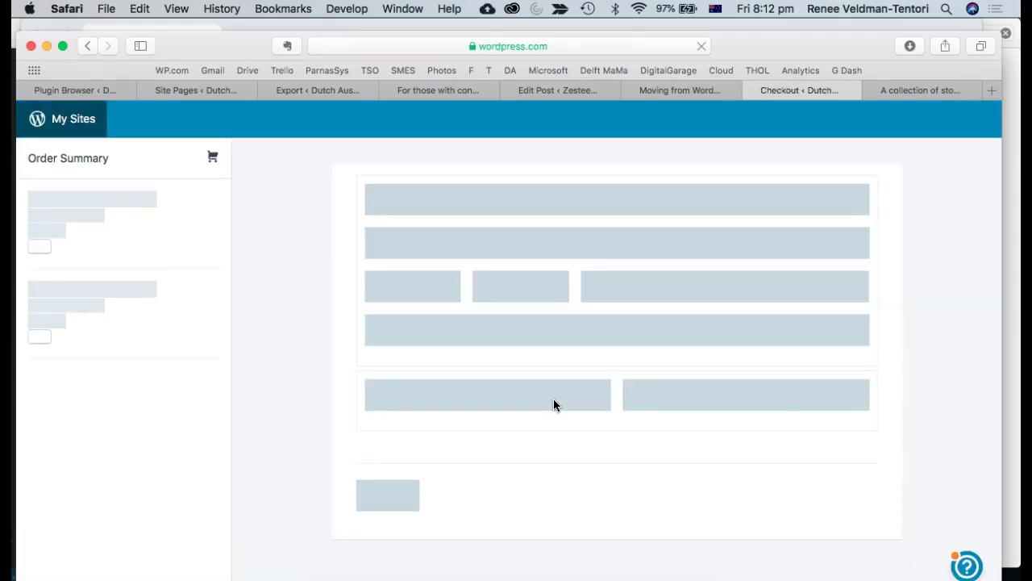
scroll(554, 399, "down", 1)
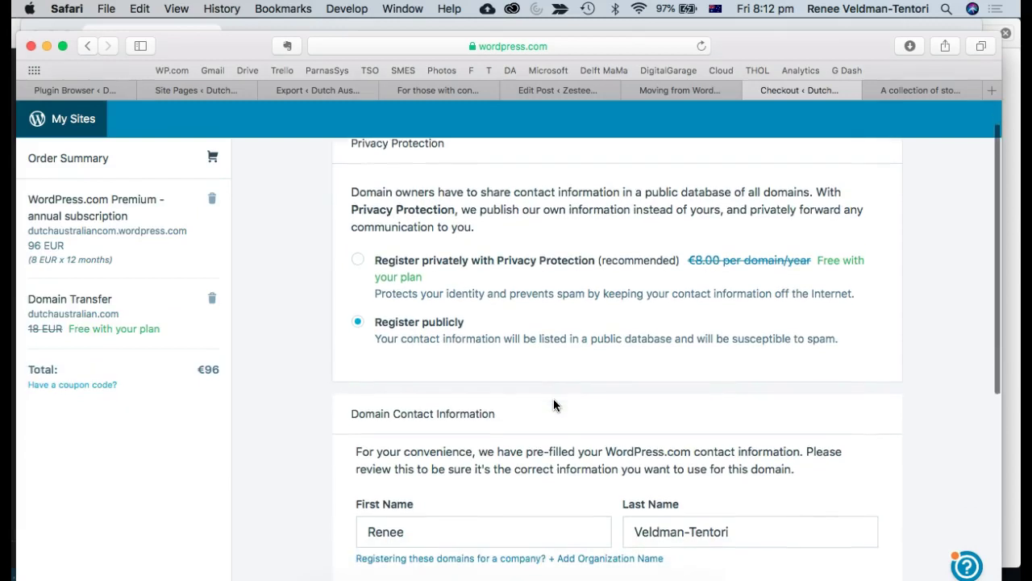
scroll(554, 398, "up", 1)
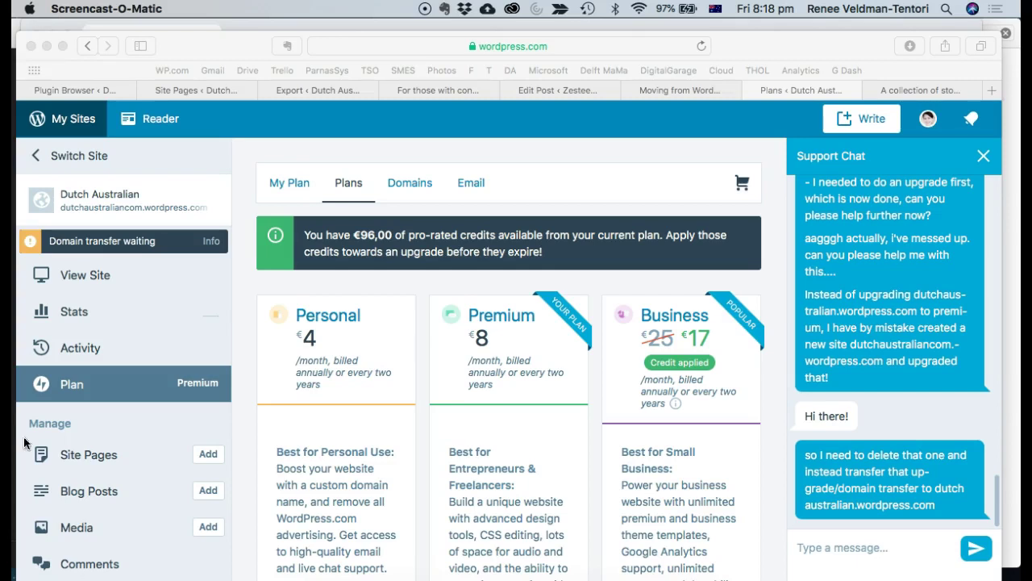
Switch to the dutchaustralian.wordpress.com site and examine the Personal, Premium and Business upgrades offered for it
left_click(91, 157)
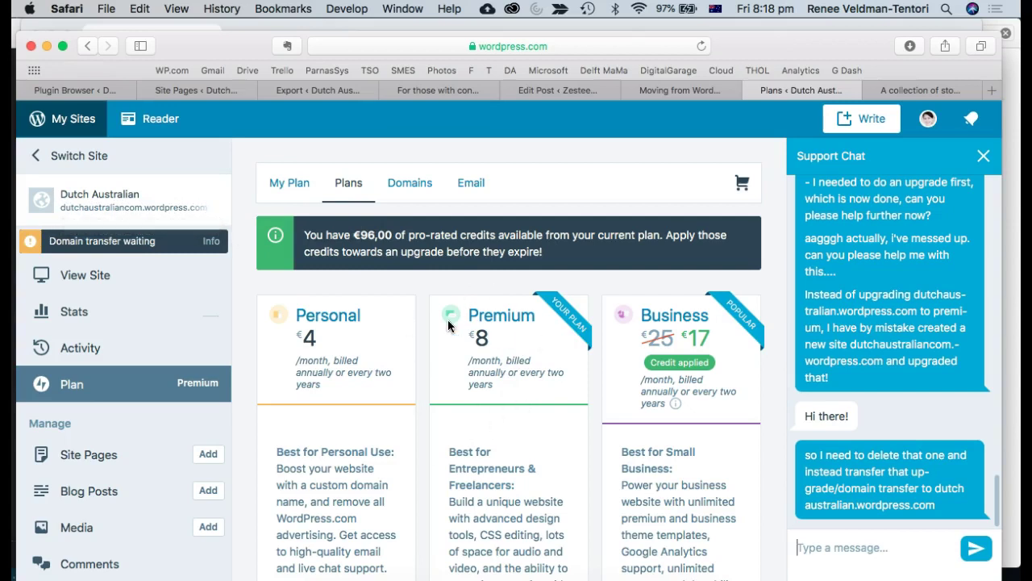
left_click(89, 154)
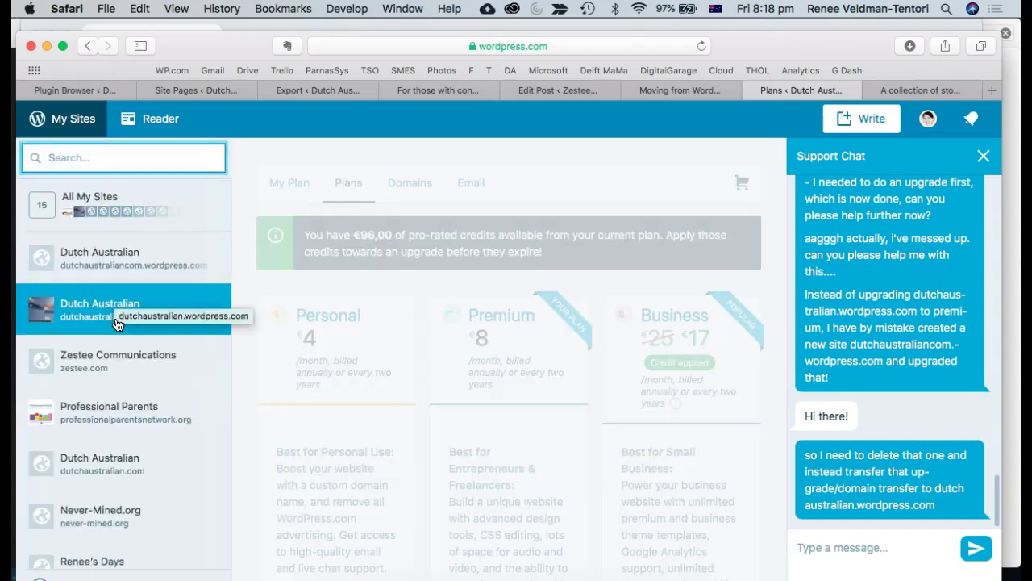
left_click(125, 311)
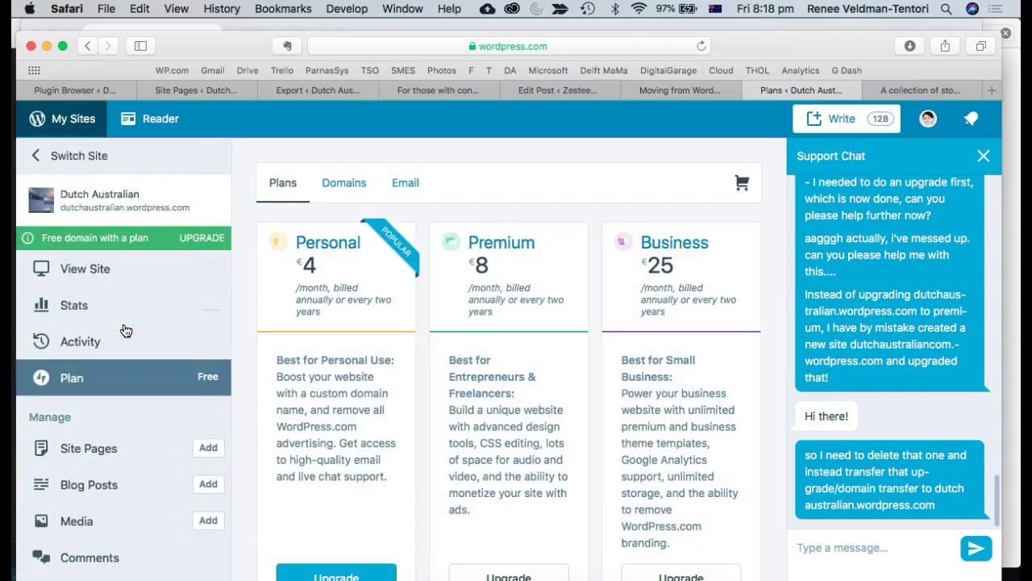
scroll(488, 452, "down", 2)
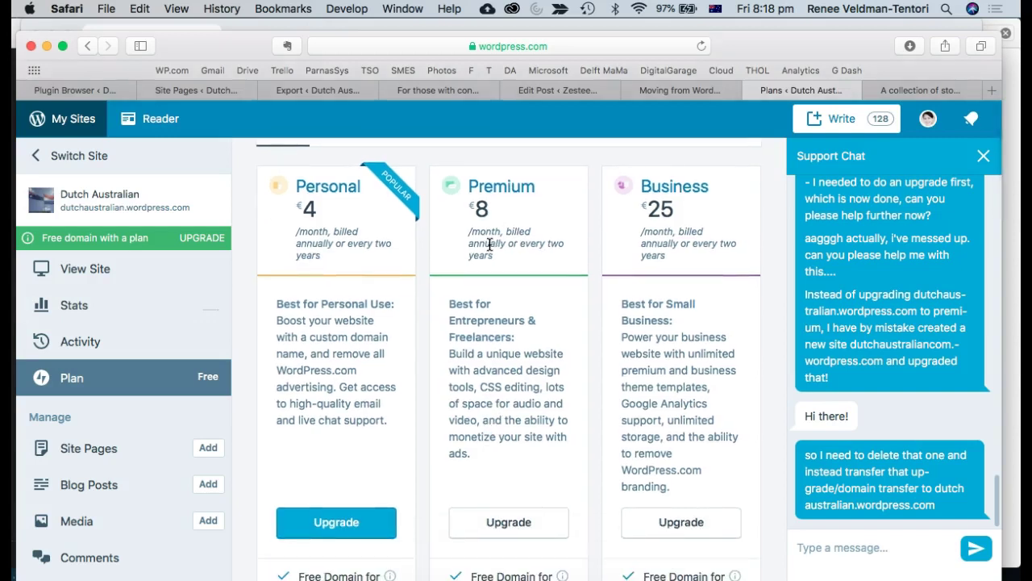
scroll(488, 244, "up", 2)
scroll(493, 519, "down", 2)
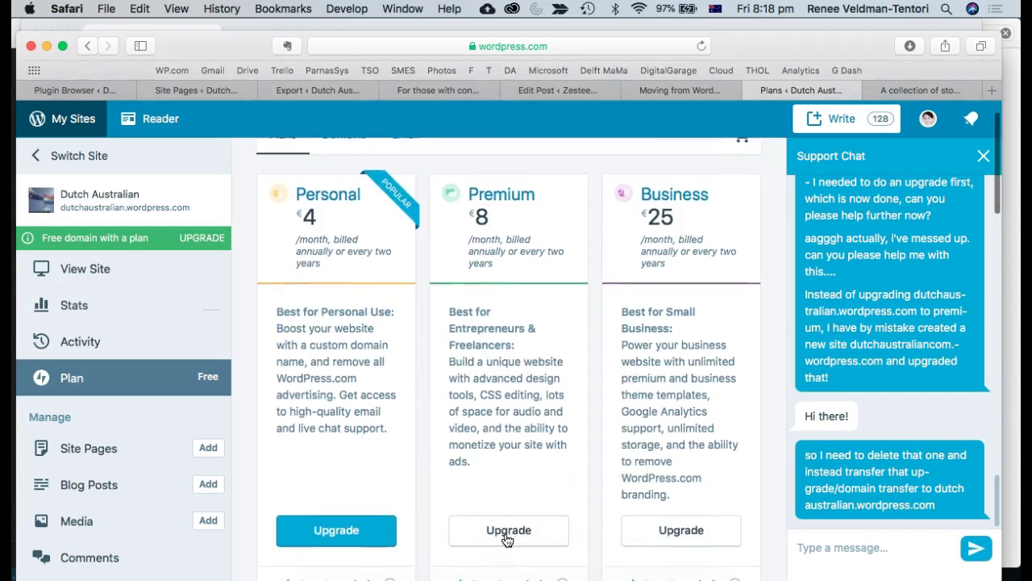
scroll(527, 444, "down", 1)
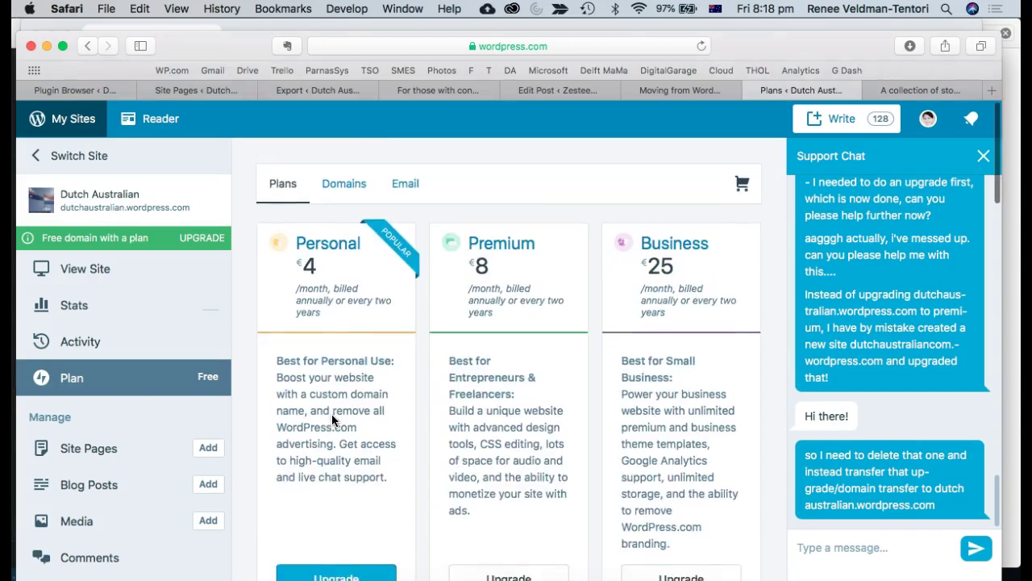
scroll(331, 414, "down", 1)
scroll(331, 414, "up", 1)
Switch to the dutchaustraliancom.wordpress.com site and show its published site pages
left_click(77, 158)
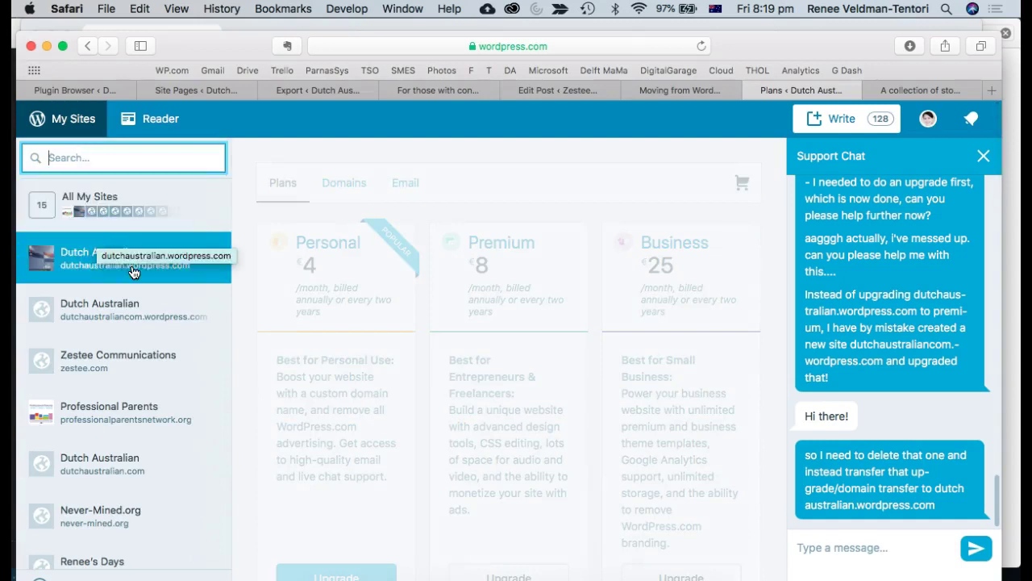
left_click(143, 327)
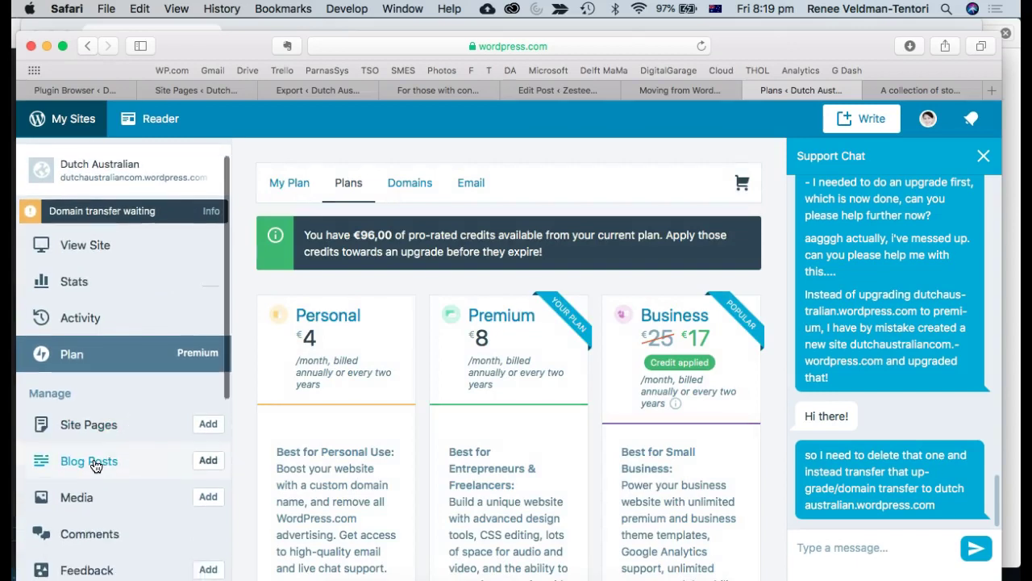
left_click(102, 458)
left_click(108, 429)
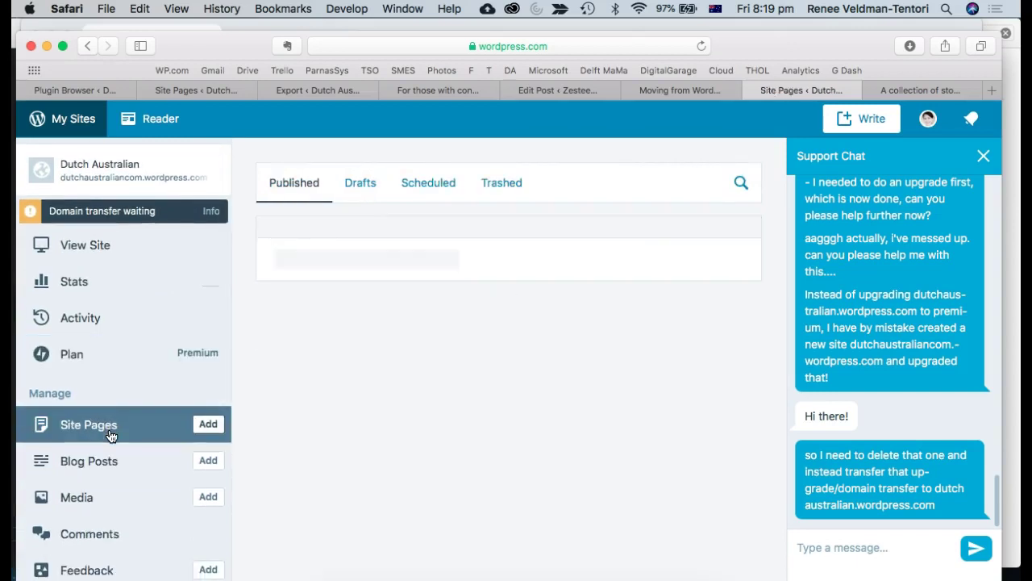
Switch to the dutchaustralian.wordpress.com site and show its published site pages
scroll(129, 406, "up", 1)
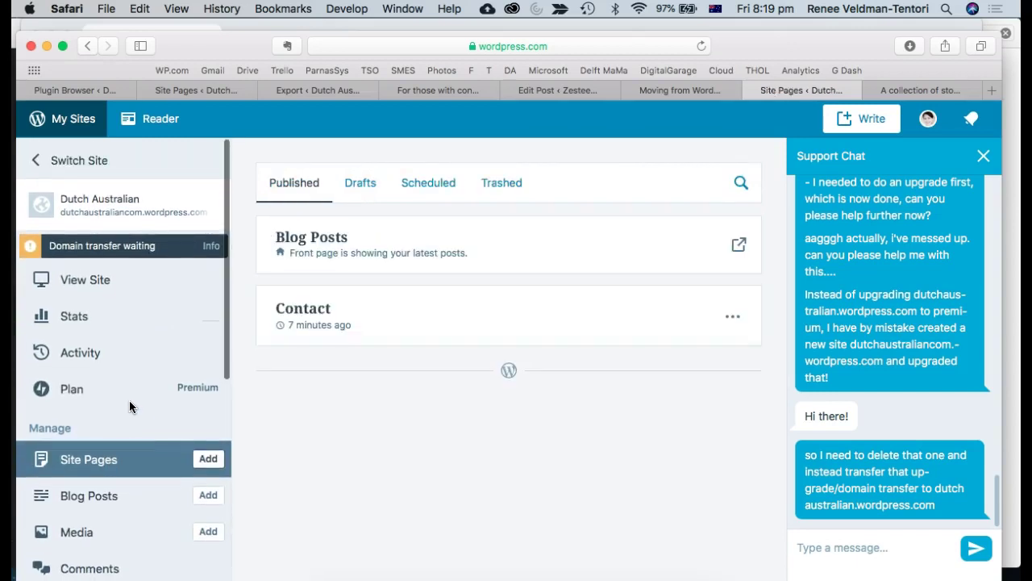
left_click(93, 155)
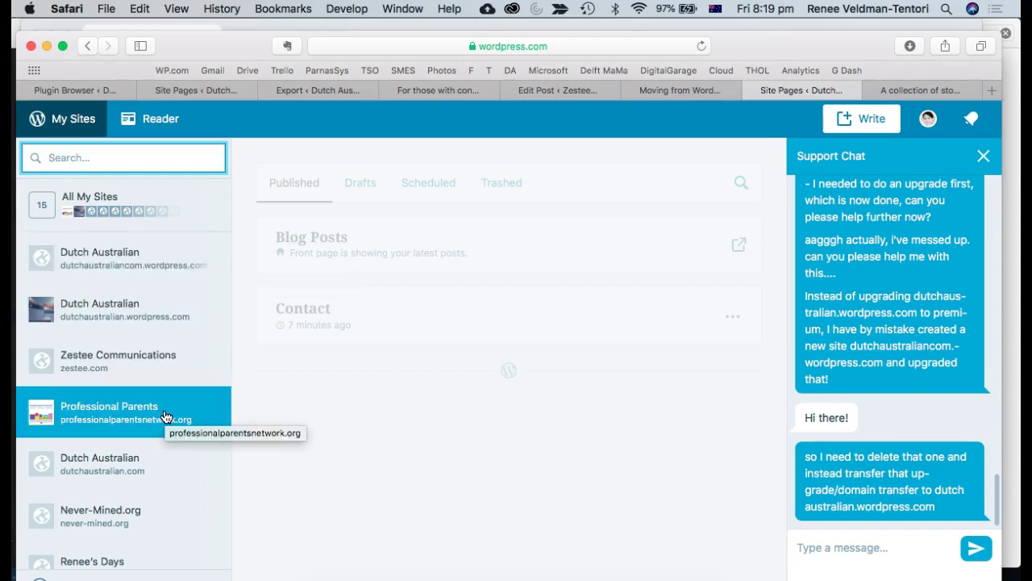
left_click(179, 316)
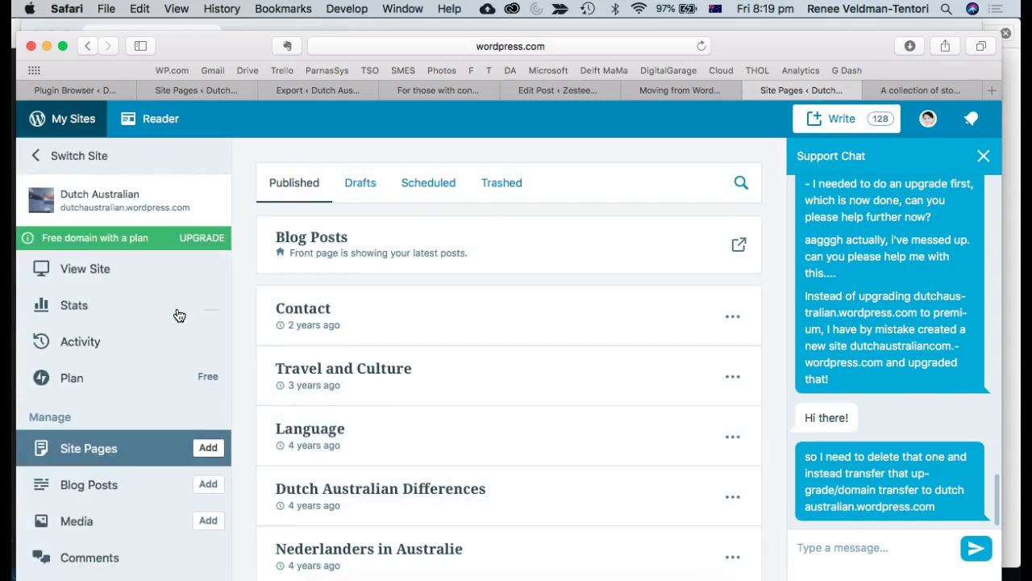
Check the similarly named Dutch Australian sites in the site list while keeping the support chat ready for a message
left_click(96, 159)
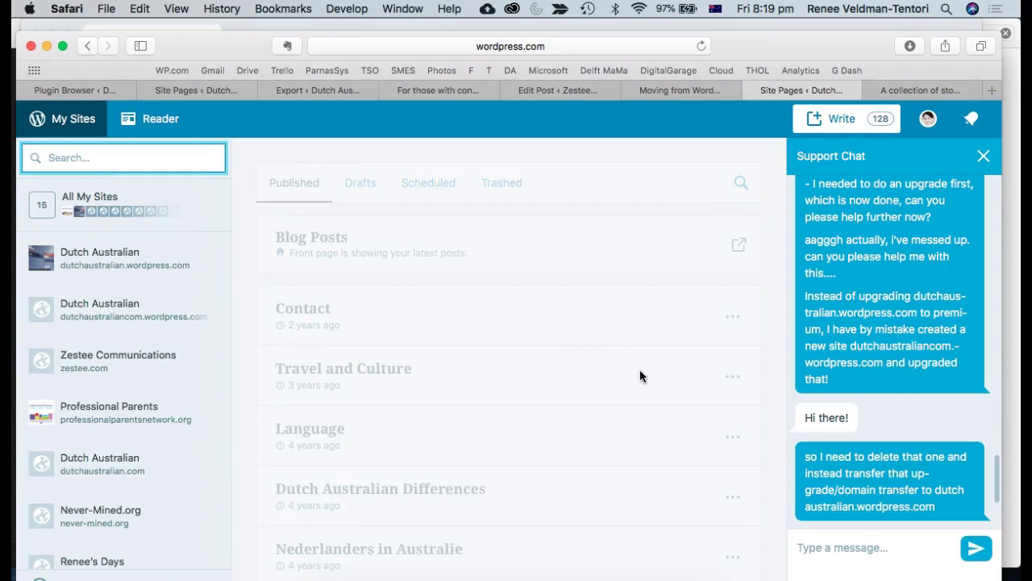
left_click(853, 546)
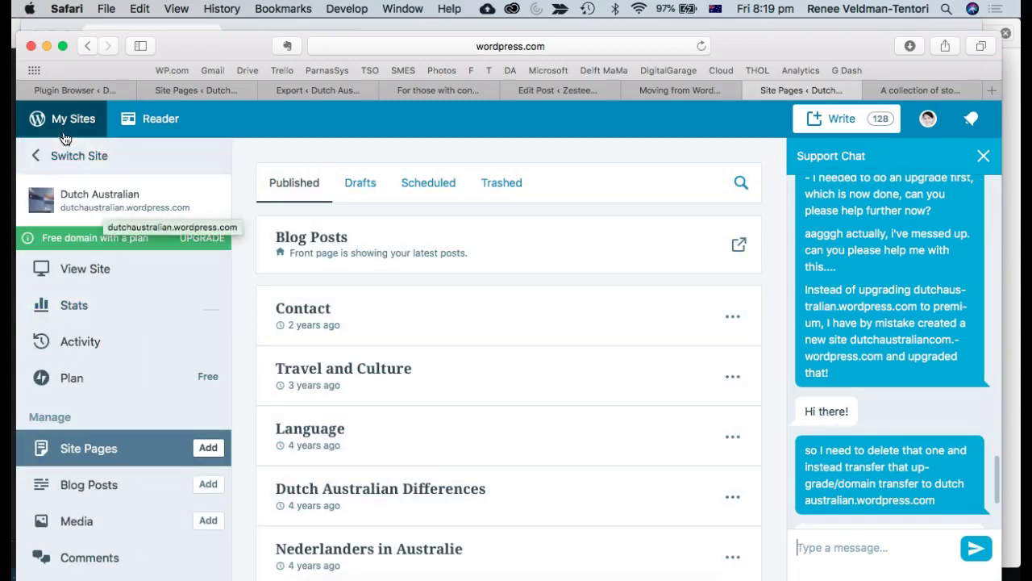
left_click(71, 161)
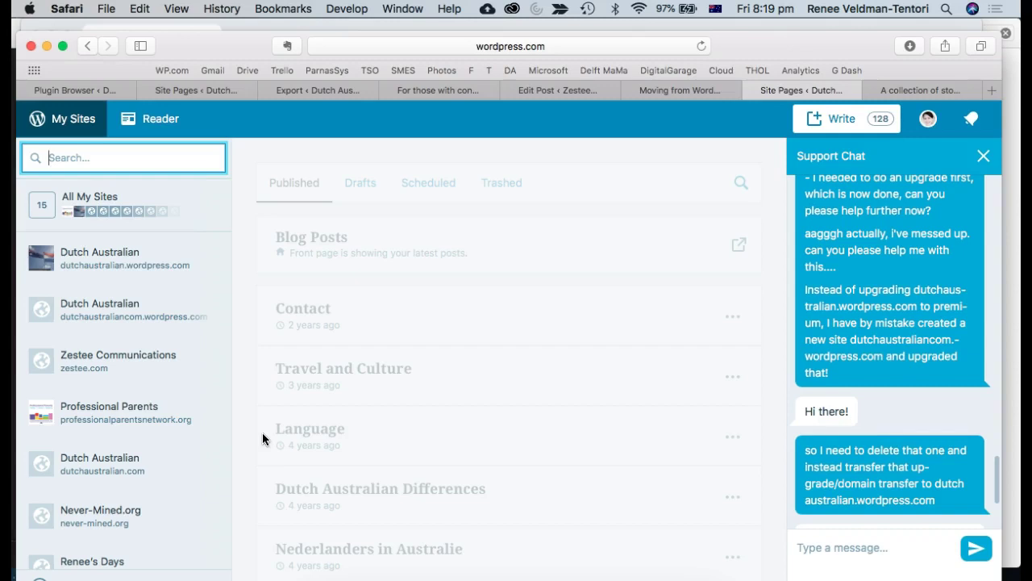
left_click(859, 544)
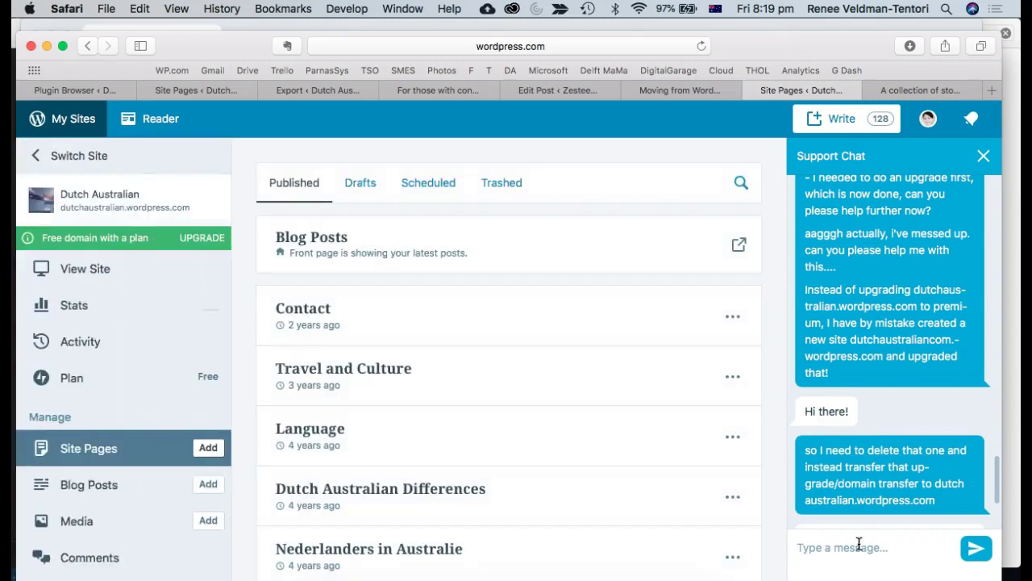
left_click(70, 155)
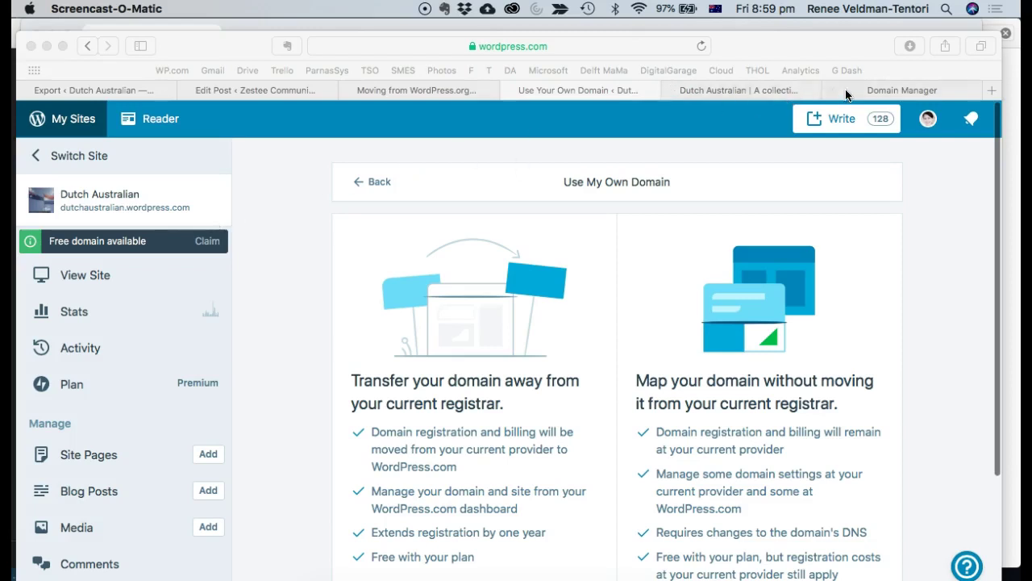
Look through the open browser pages and review the 10 steps in the published "Moving from WordPress.org to WordPress.com" post
left_click(892, 89)
left_click(764, 95)
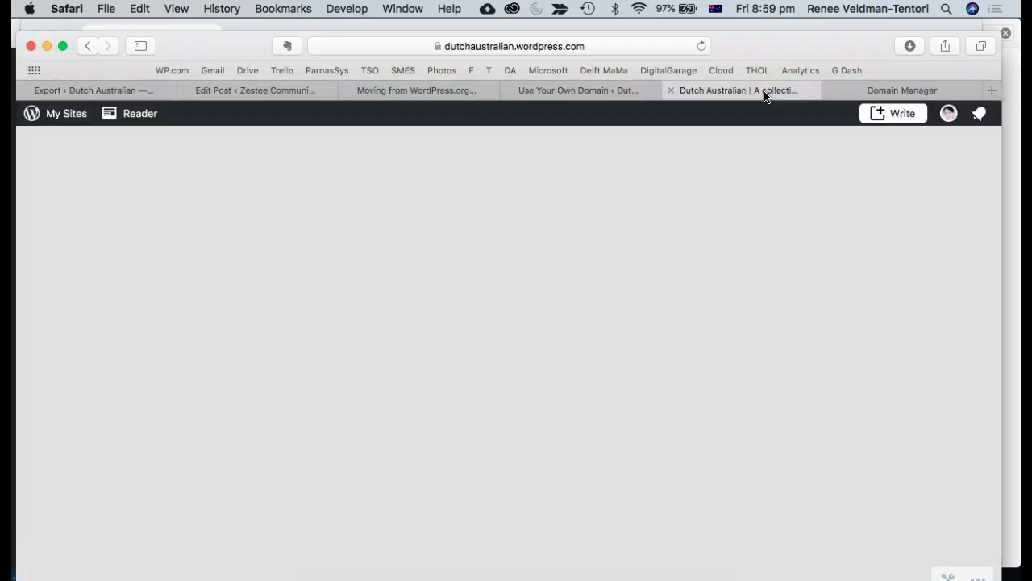
left_click(606, 86)
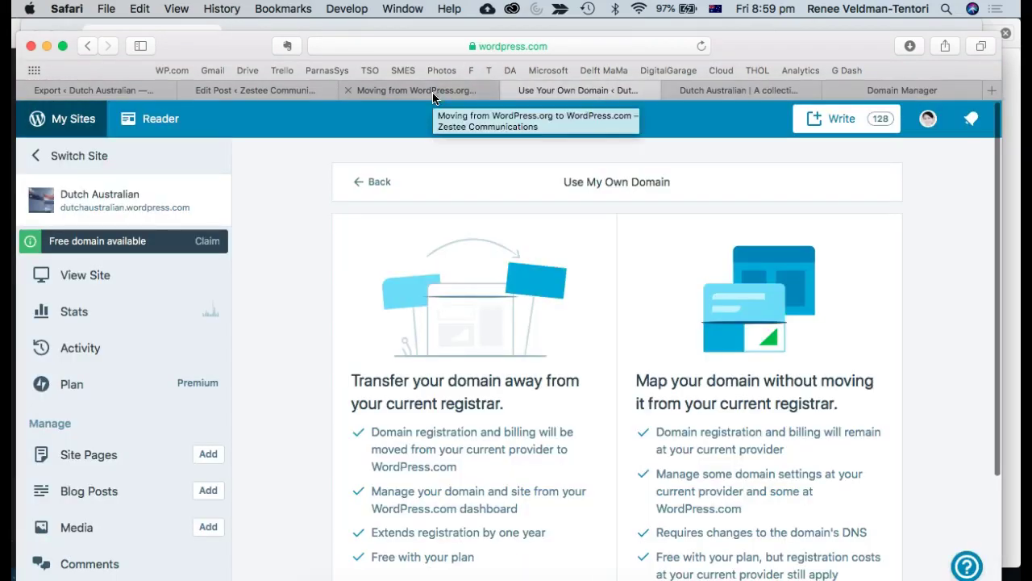
left_click(440, 91)
left_click(278, 90)
left_click(401, 90)
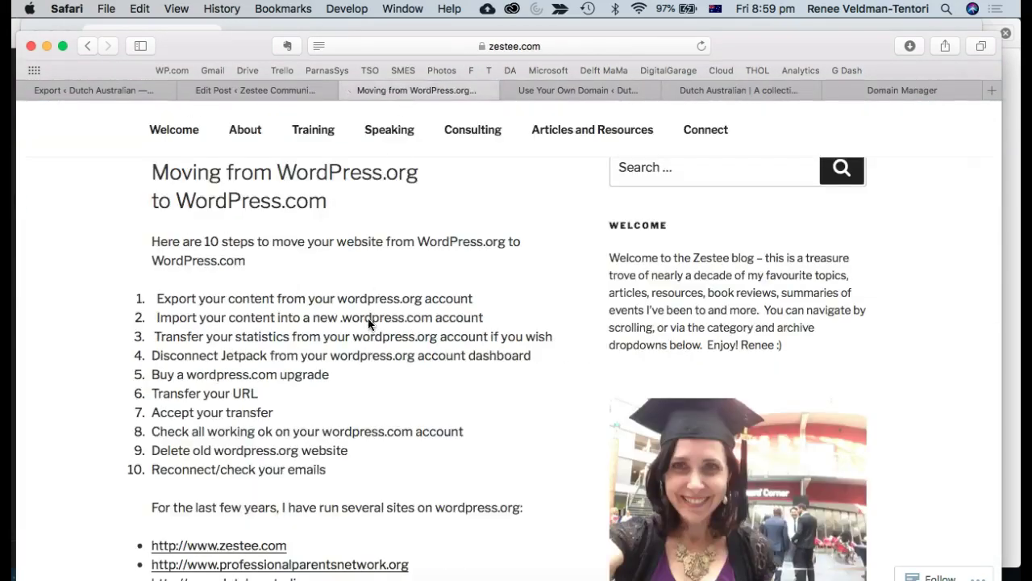
scroll(268, 274, "down", 1)
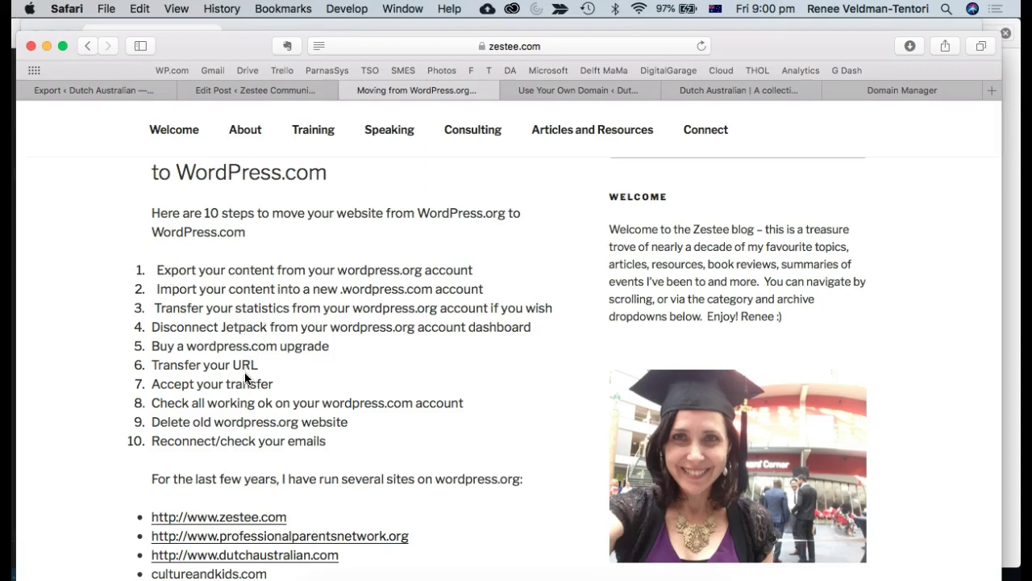
Return to the dutchaustralian.com self-hosted admin and open its Jetpack dashboard
left_click(266, 90)
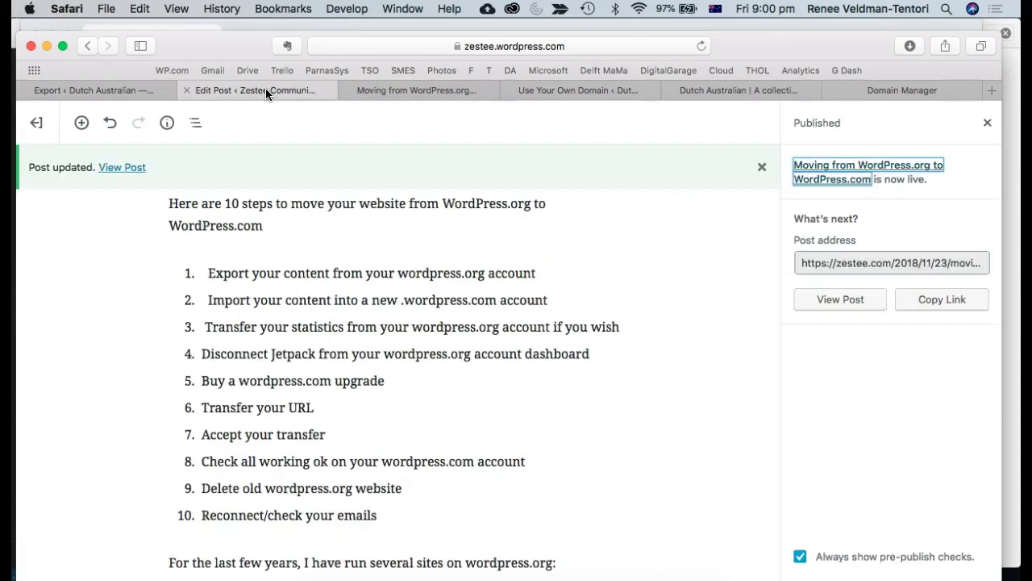
left_click(137, 92)
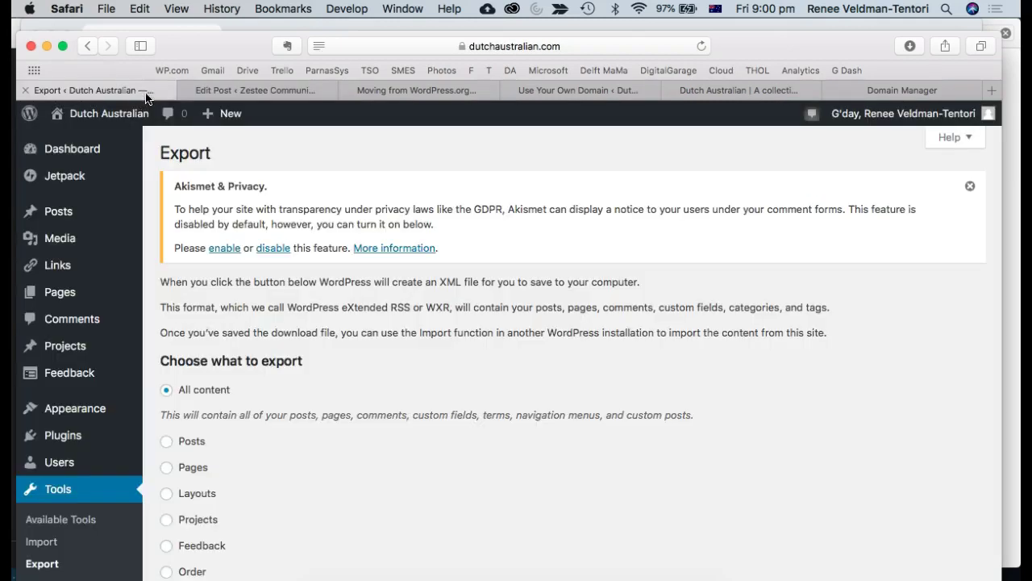
left_click(522, 46)
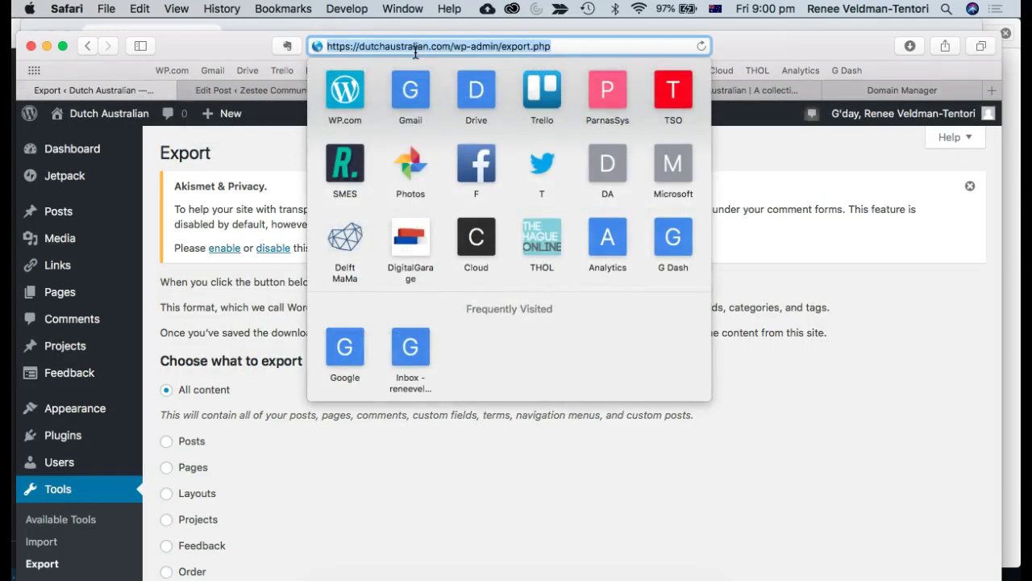
left_click(260, 321)
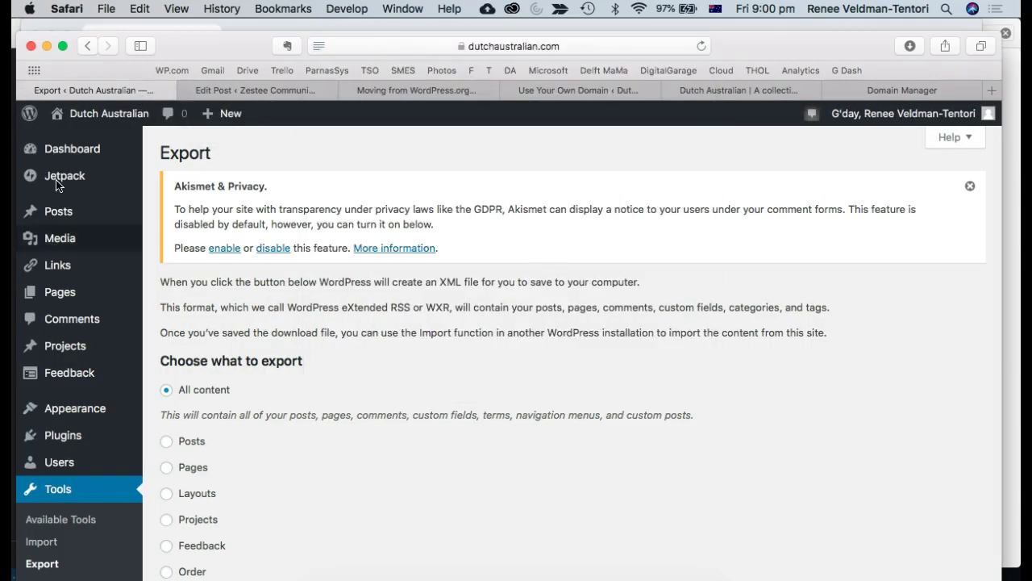
mouse_move(69, 175)
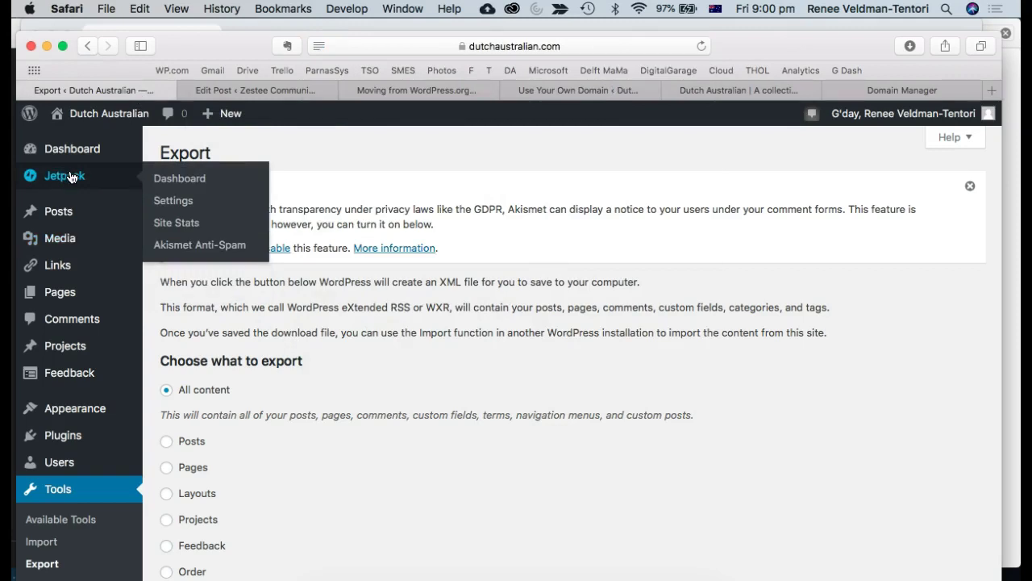
left_click(175, 183)
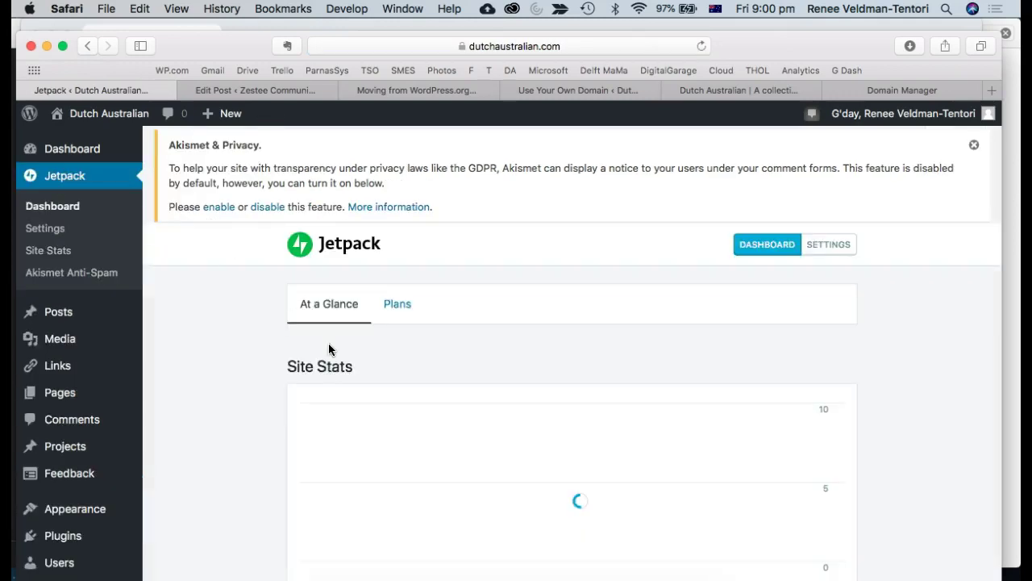
Examine the Jetpack Writing settings for an option to disconnect the site
left_click(831, 246)
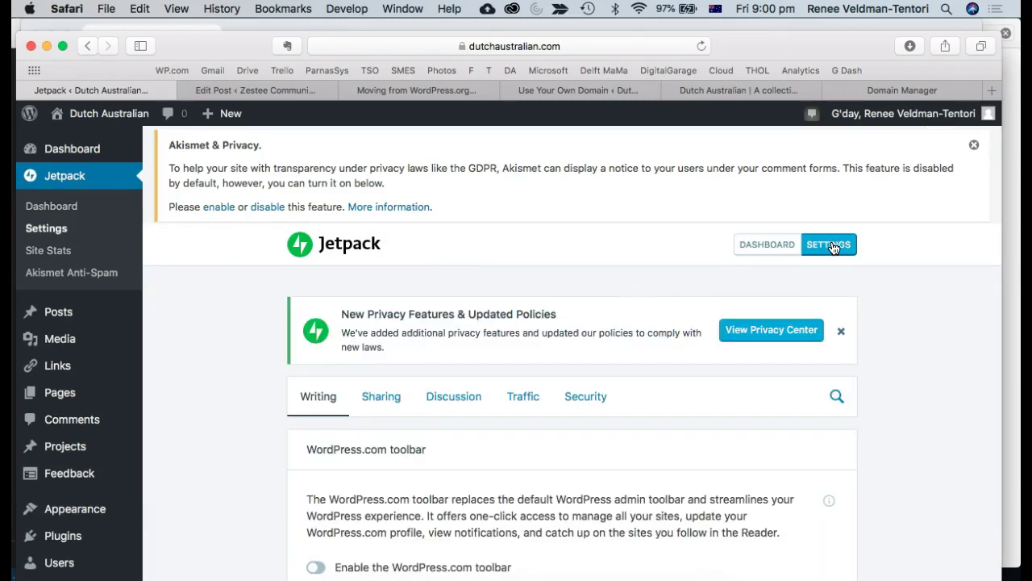
scroll(676, 454, "down", 2)
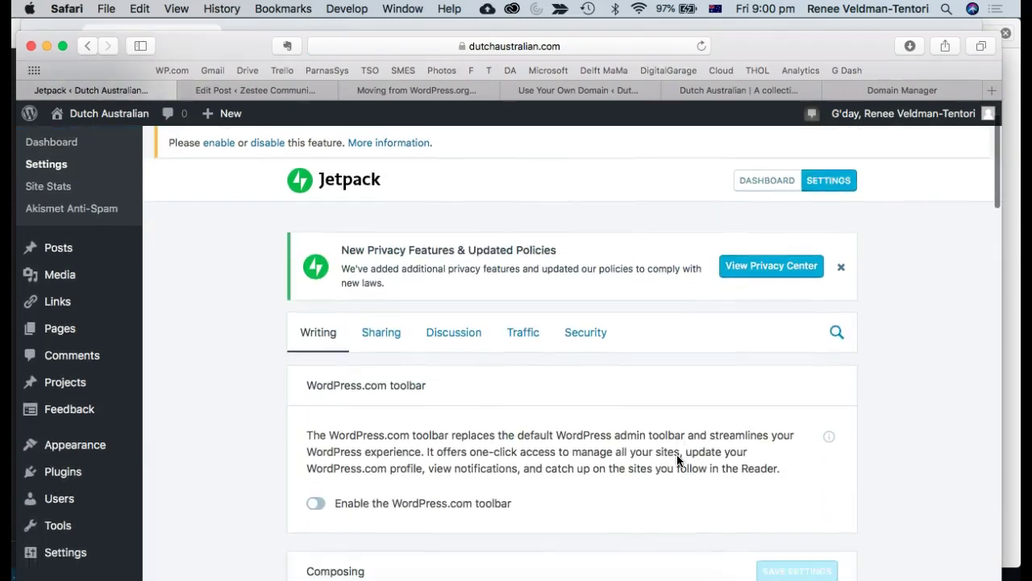
scroll(678, 458, "down", 10)
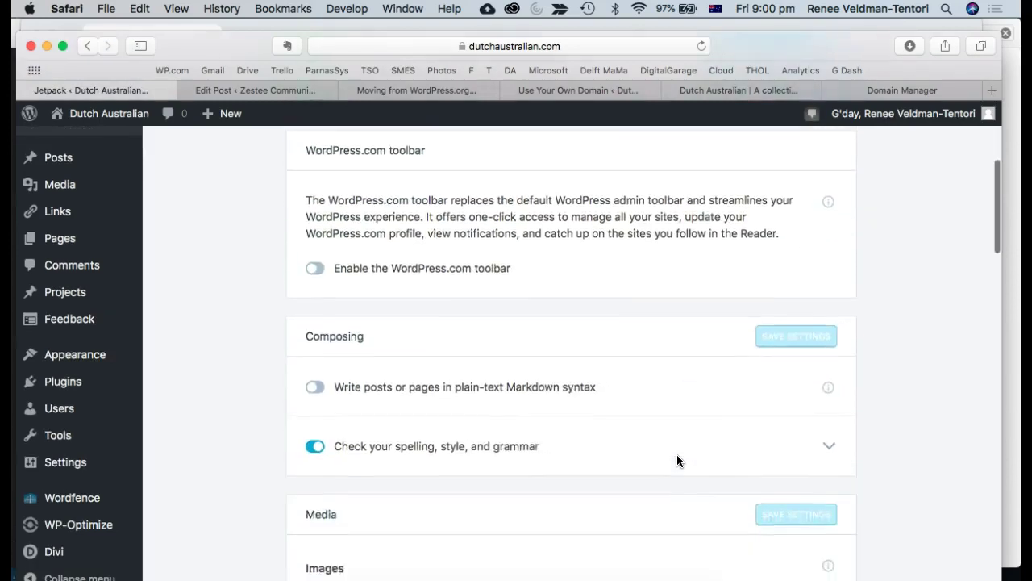
scroll(676, 457, "down", 20)
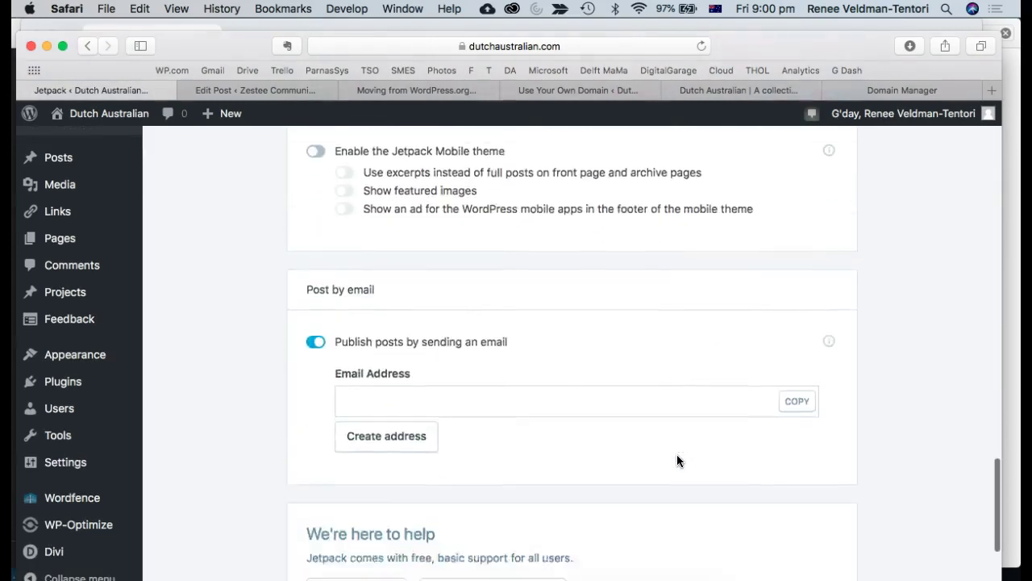
scroll(677, 461, "up", 8)
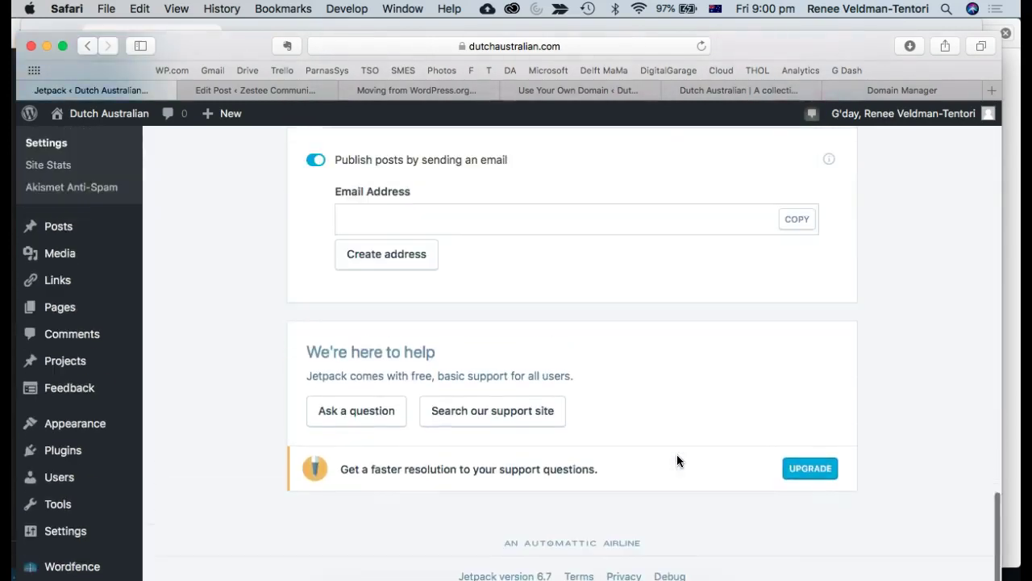
scroll(677, 461, "up", 16)
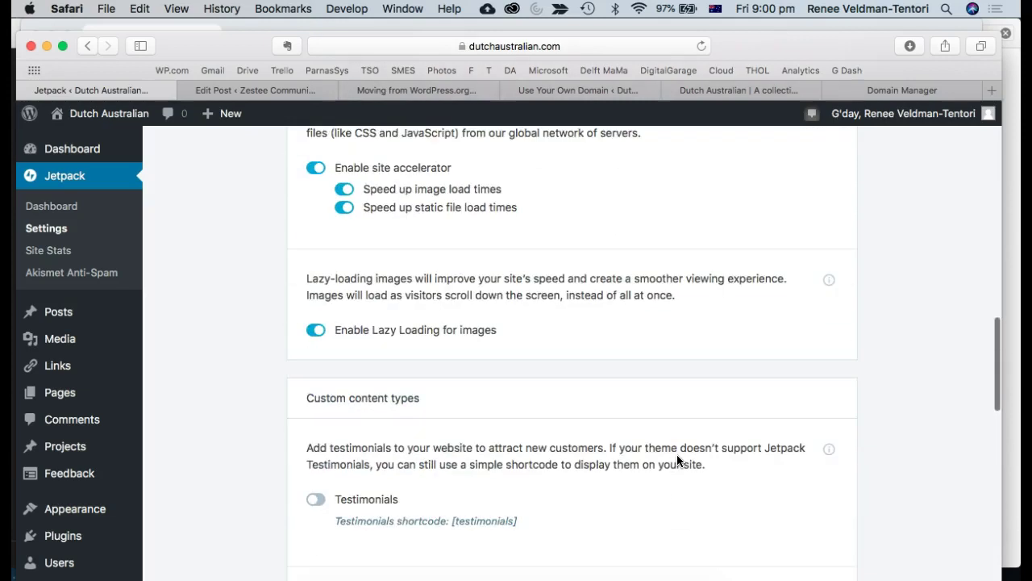
scroll(677, 460, "up", 20)
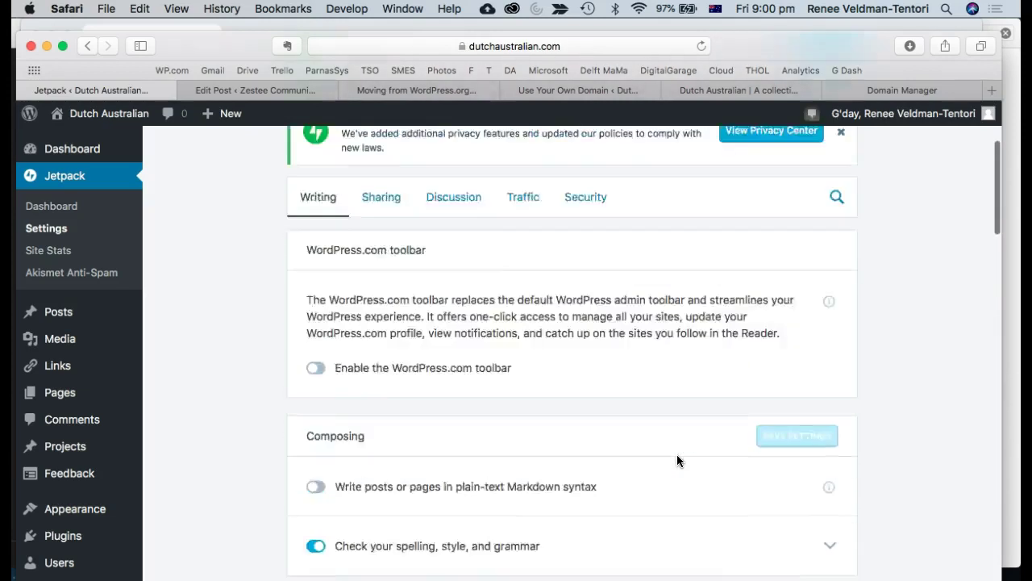
scroll(677, 461, "up", 2)
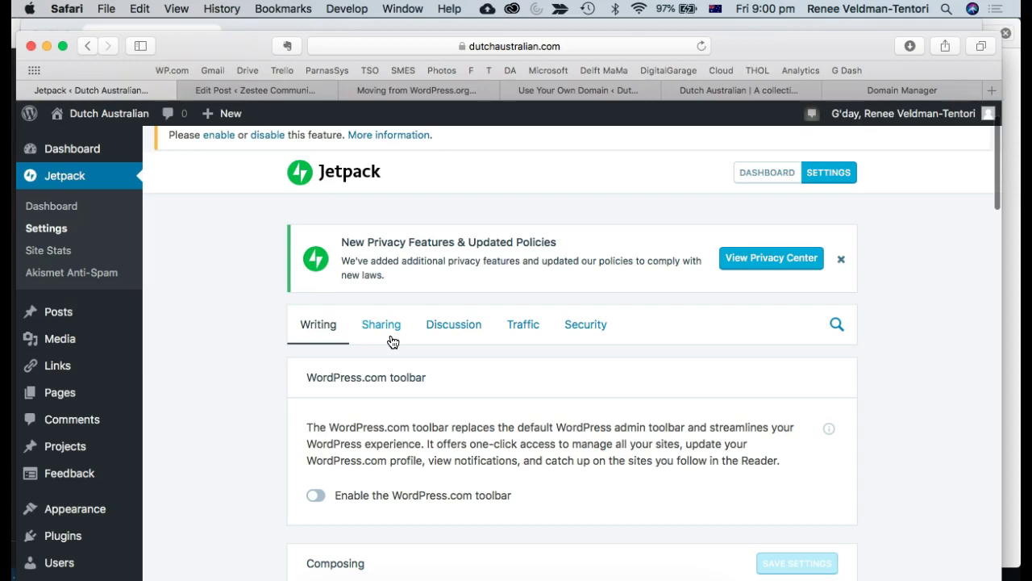
scroll(627, 237, "up", 2)
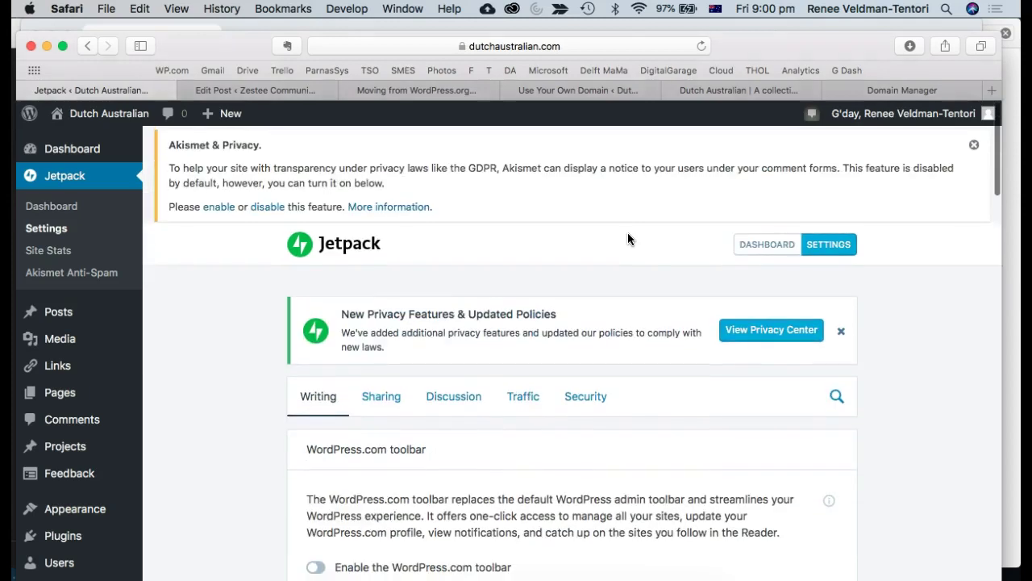
Go back to the Jetpack dashboard and examine its stats, security and performance sections down to the site's Connections
left_click(65, 208)
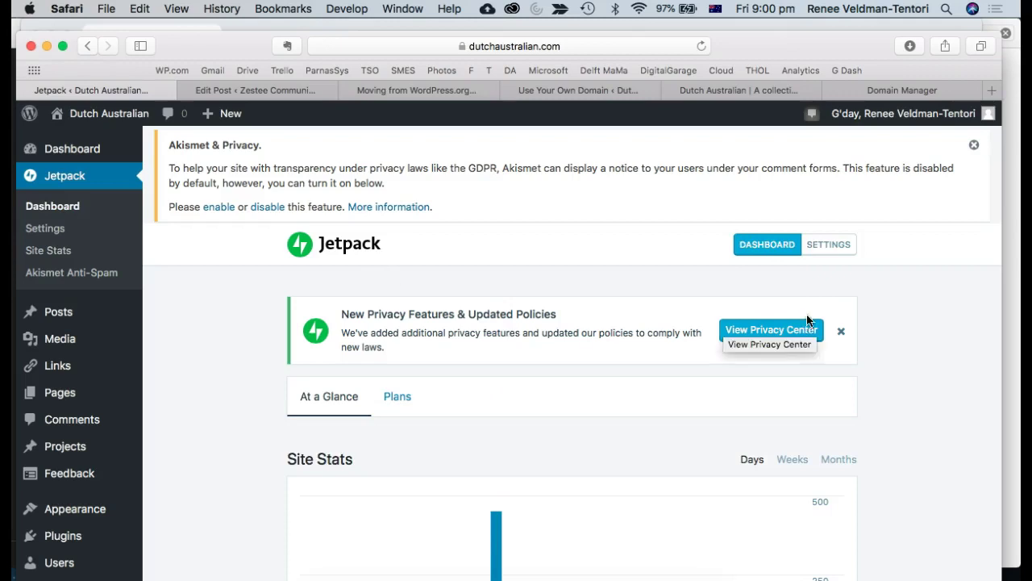
scroll(737, 421, "down", 1)
scroll(679, 503, "down", 10)
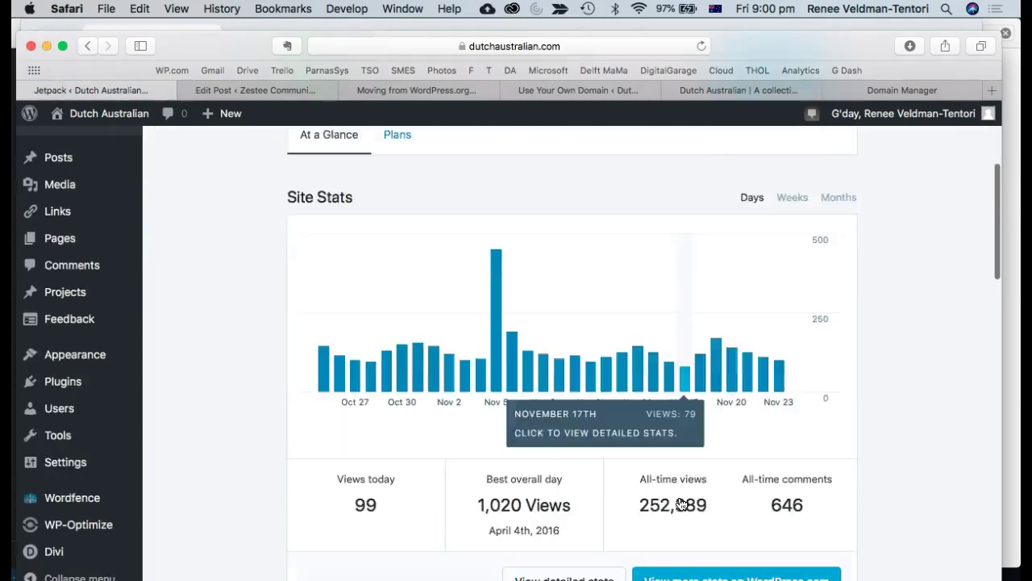
scroll(680, 502, "up", 4)
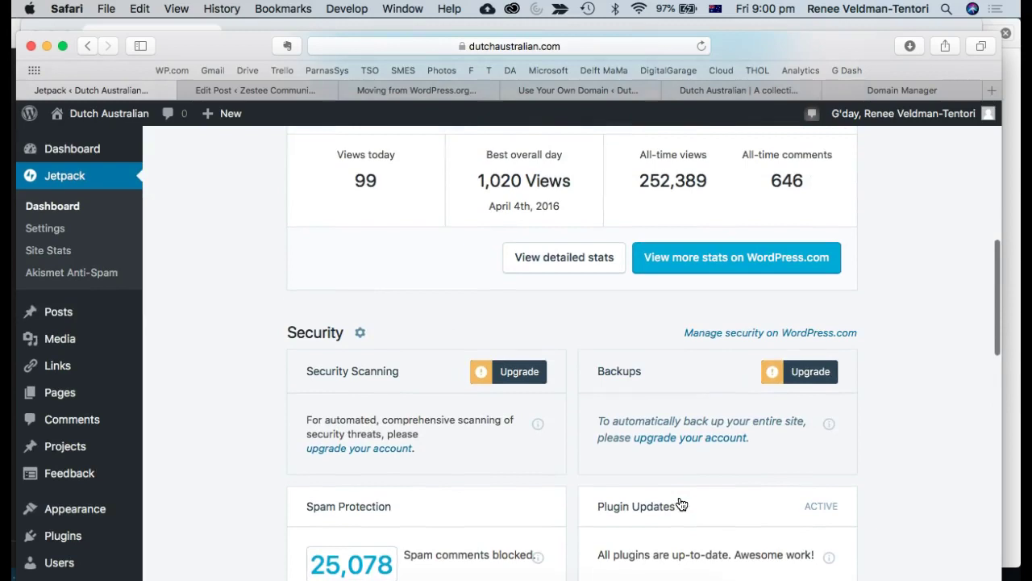
scroll(704, 334, "up", 2)
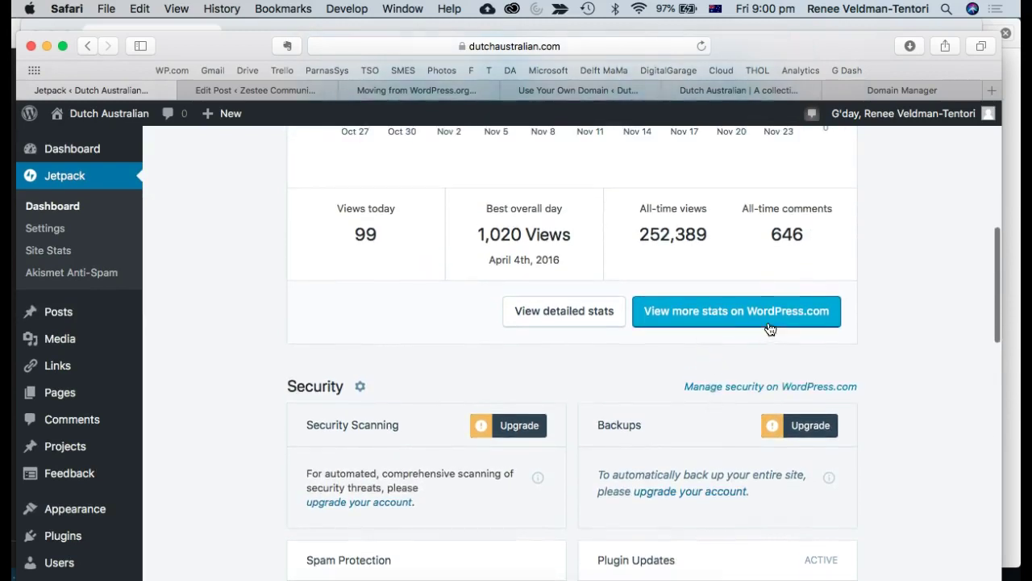
scroll(697, 443, "down", 2)
scroll(696, 442, "down", 4)
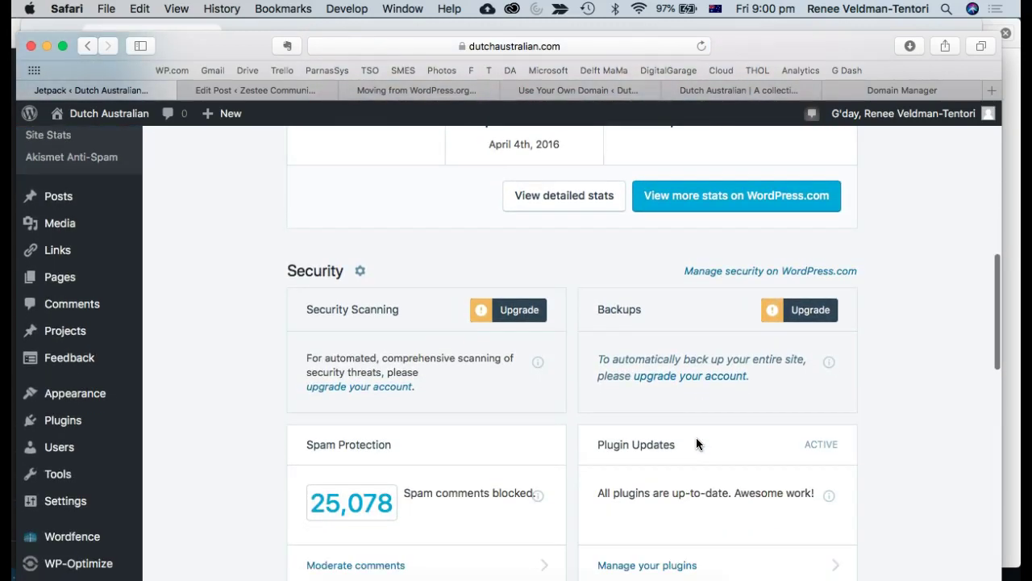
scroll(696, 437, "down", 8)
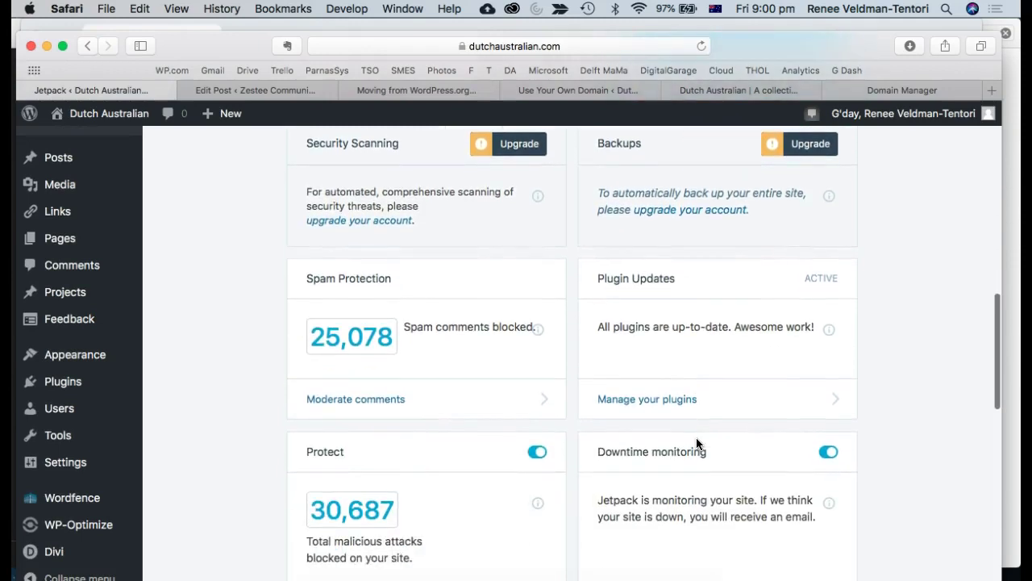
scroll(696, 437, "down", 6)
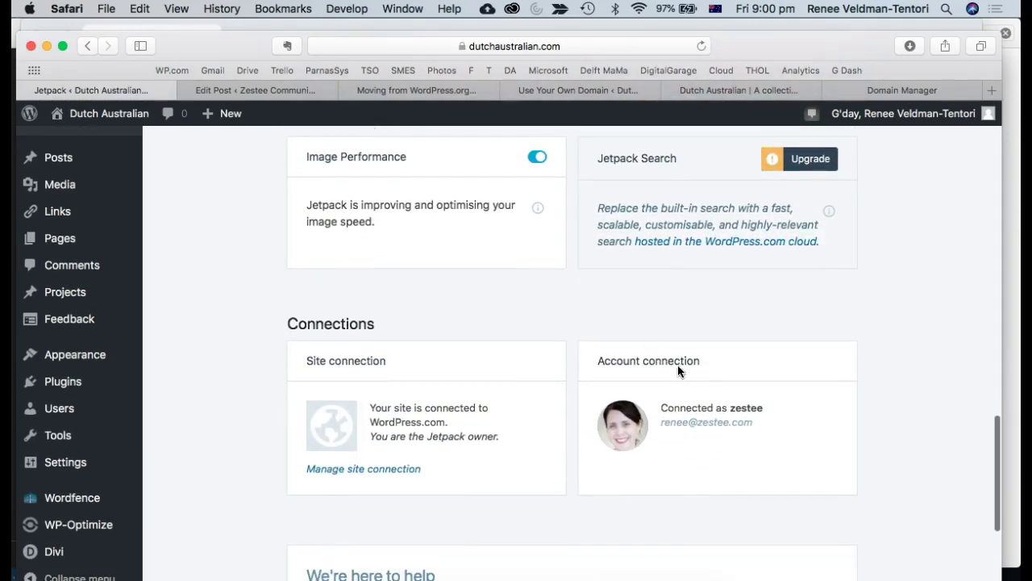
scroll(674, 454, "down", 1)
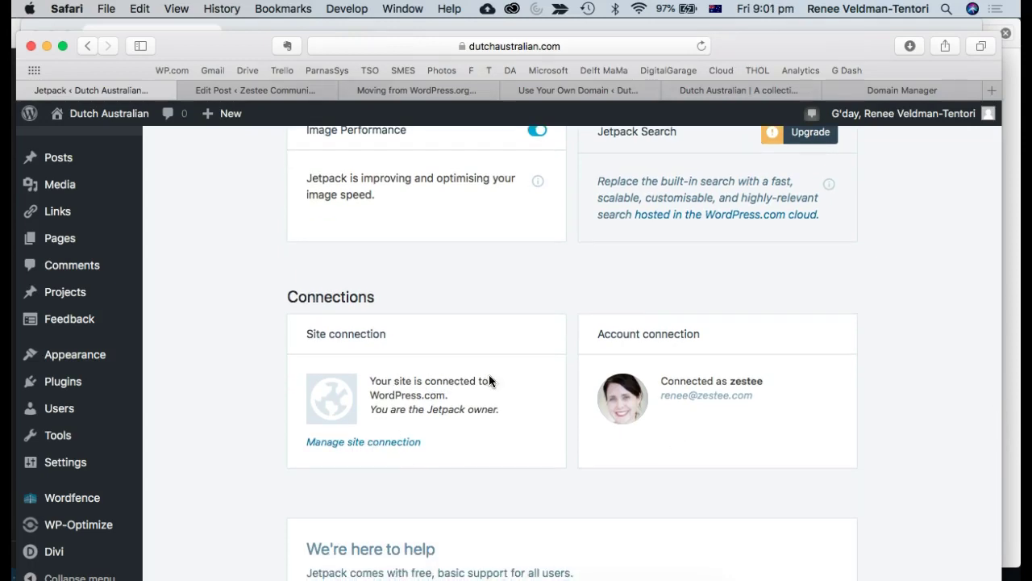
Disconnect dutchaustralian.com from WordPress.com by managing Jetpack's site connection
left_click(387, 445)
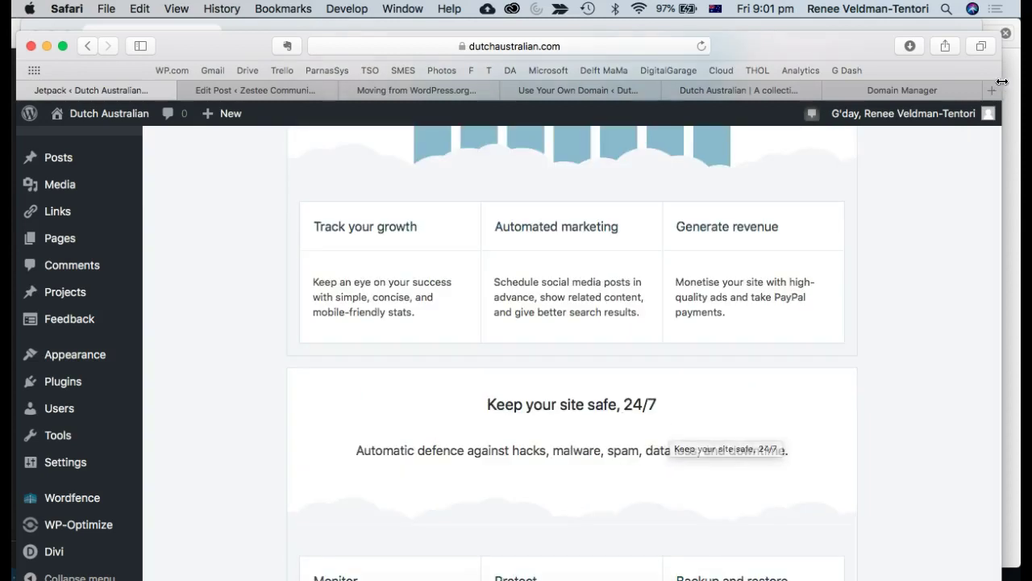
Open dutchaustralian.com in a new browser page and look through its homepage sections
left_click(991, 91)
left_click(605, 47)
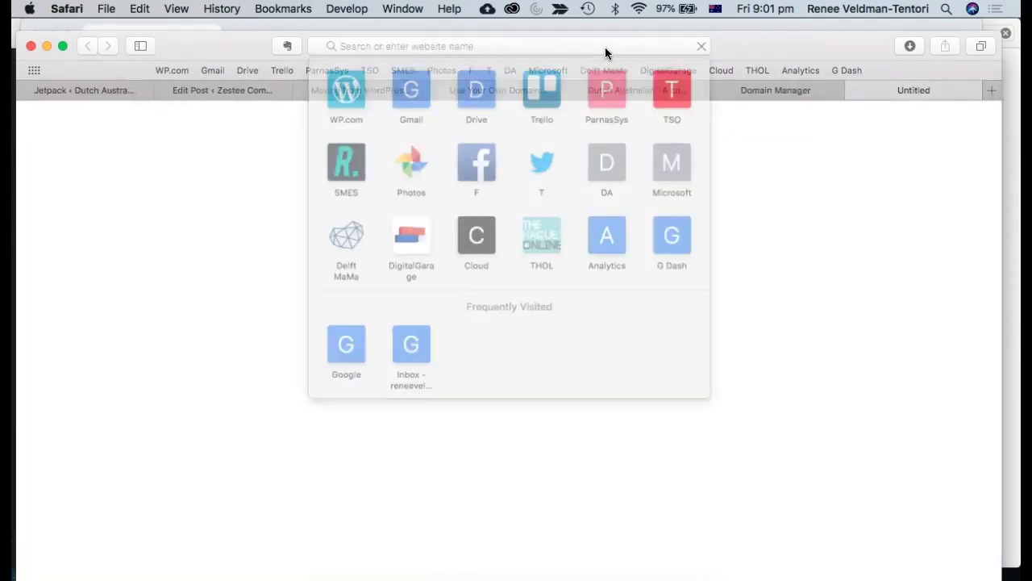
type("dut")
key("Return")
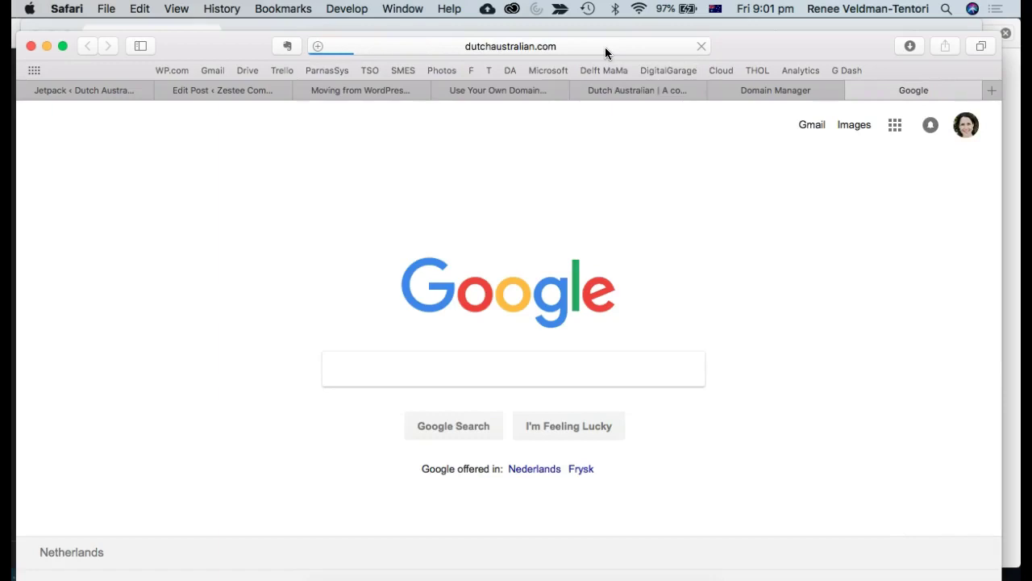
scroll(550, 272, "down", 10)
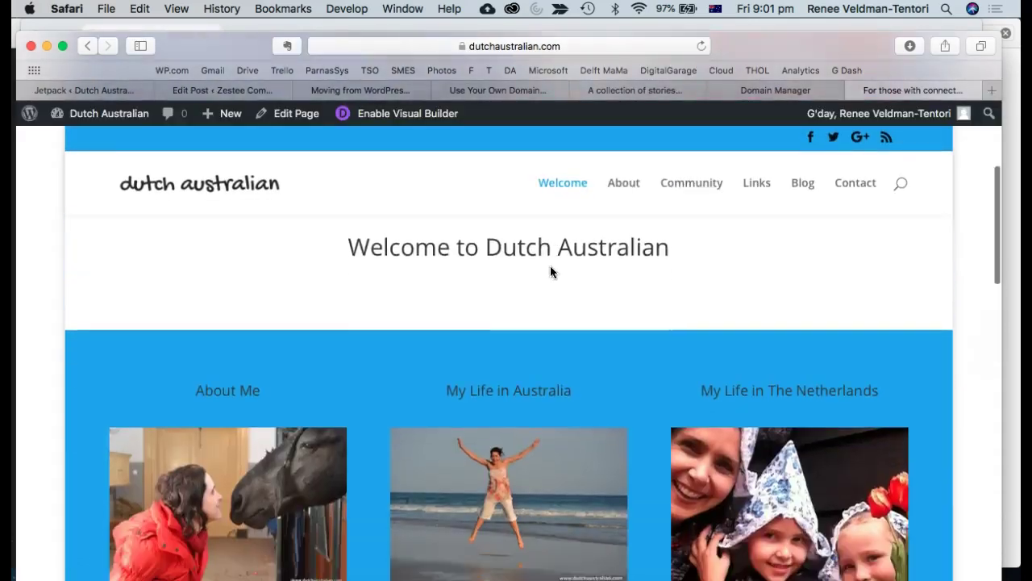
scroll(550, 272, "down", 8)
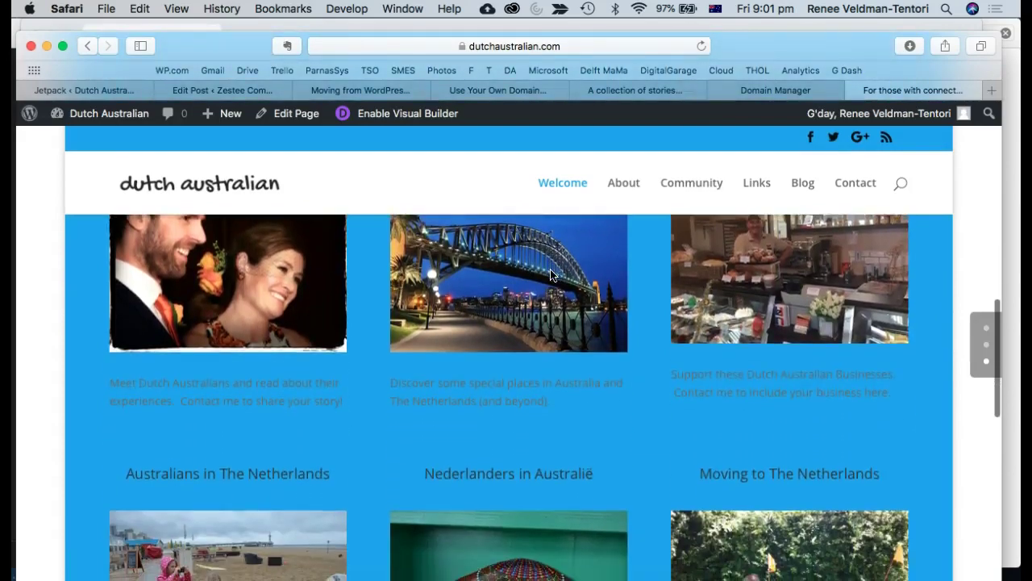
scroll(544, 376, "down", 8)
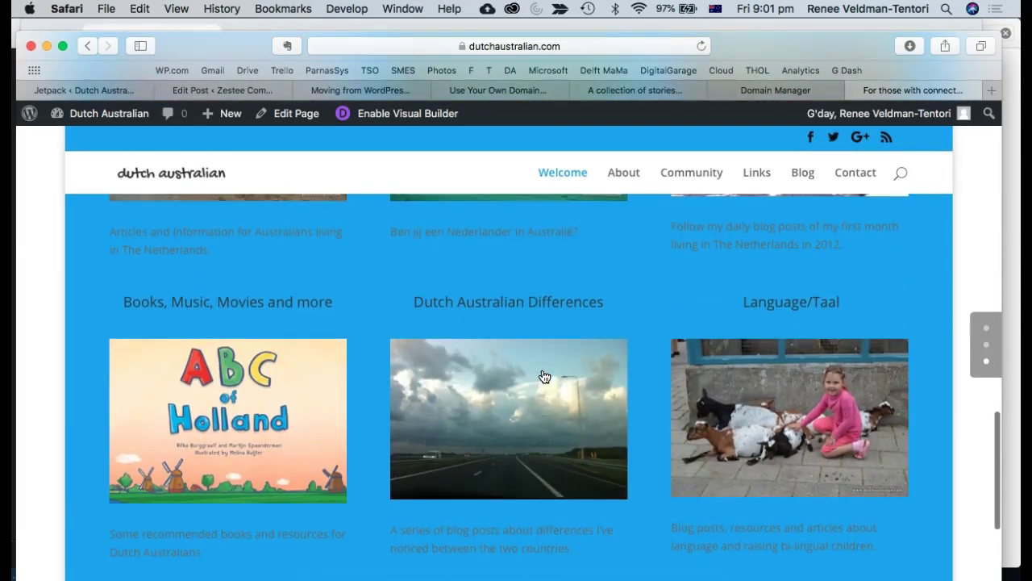
scroll(544, 377, "up", 5)
scroll(545, 377, "up", 10)
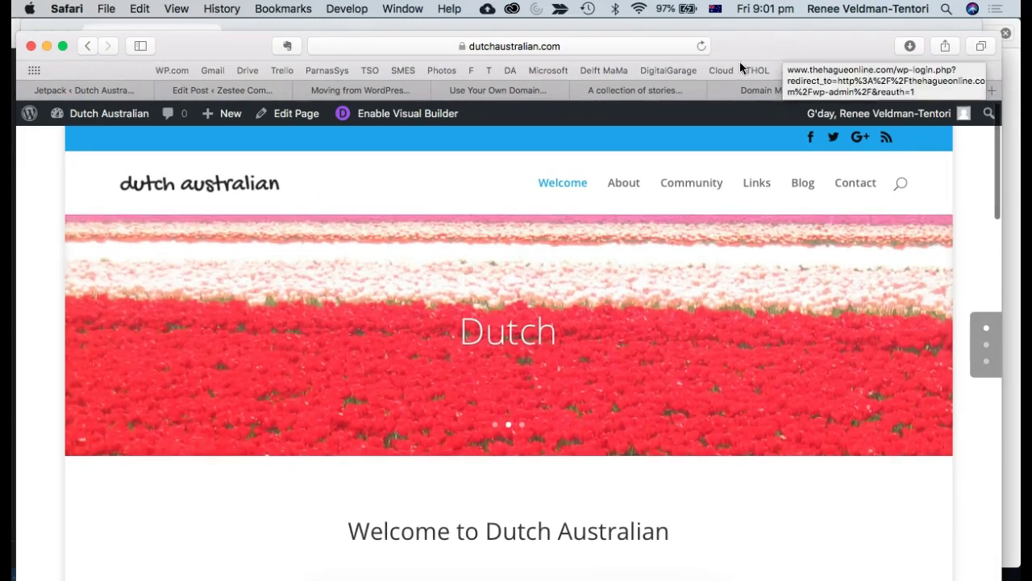
Look through the dutchaustralian.wordpress.com homepage and compare it with the dutchaustralian.com homepage
left_click(675, 96)
scroll(647, 237, "down", 10)
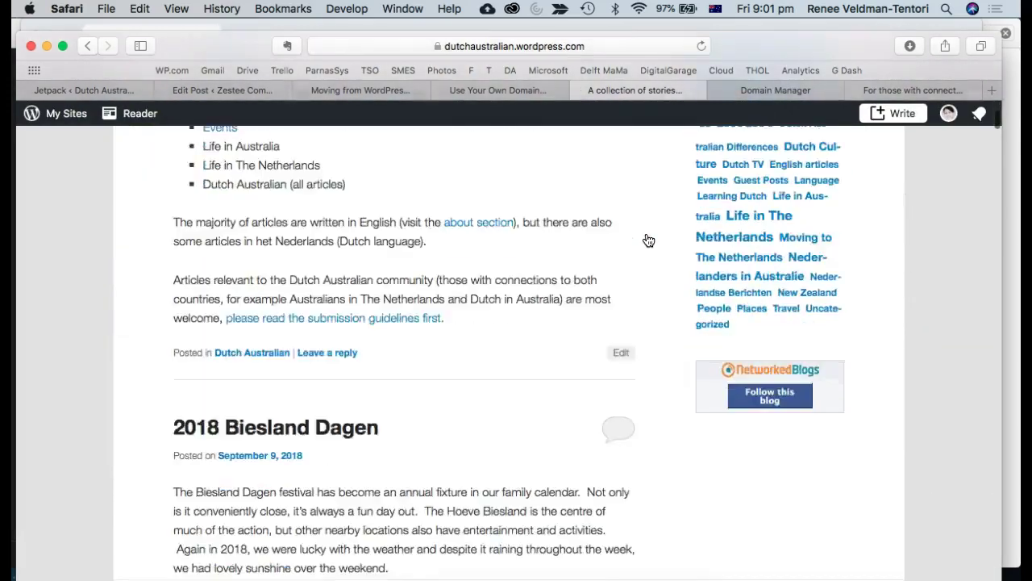
scroll(648, 239, "down", 10)
scroll(645, 237, "up", 20)
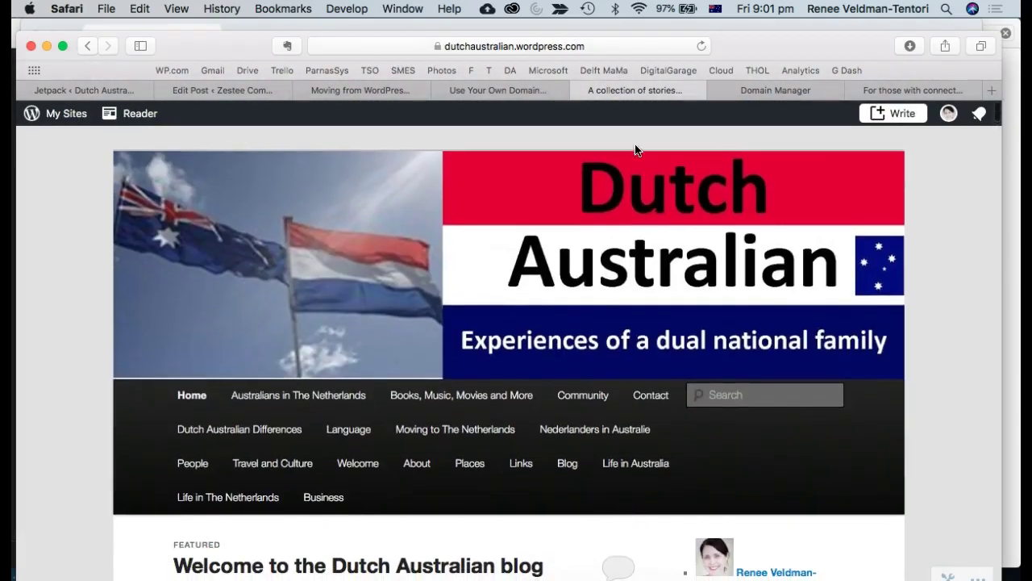
left_click(911, 91)
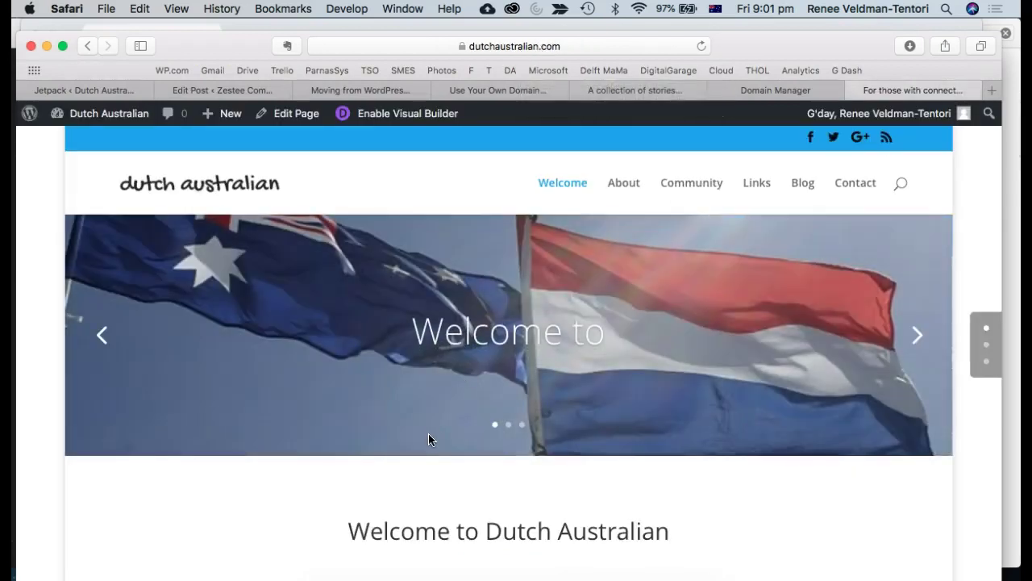
scroll(428, 439, "up", 1)
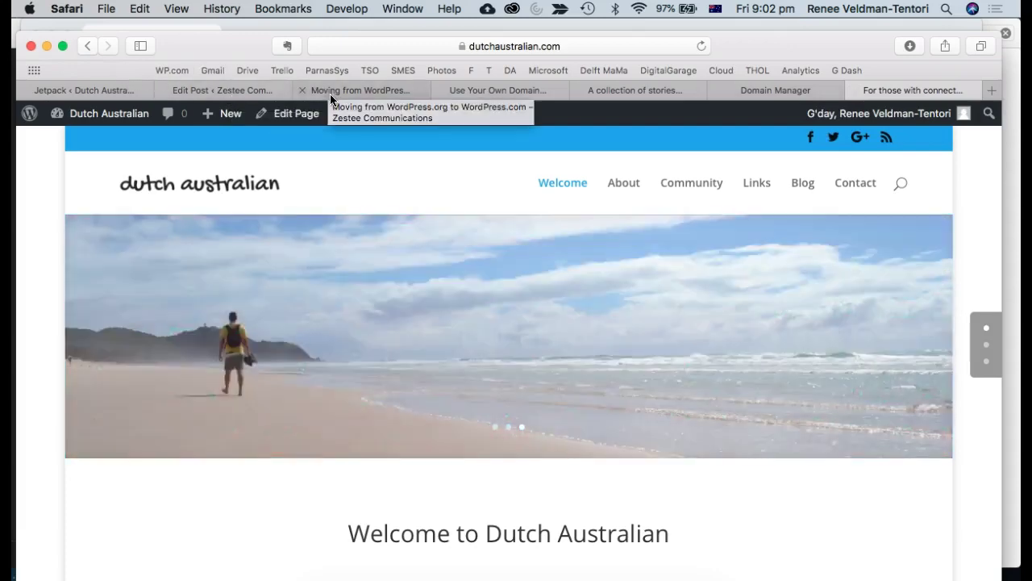
Recheck the 10 steps in the "Moving from WordPress.org to WordPress.com" post and close the extra dutchaustralian.com homepage
left_click(329, 93)
scroll(300, 397, "down", 1)
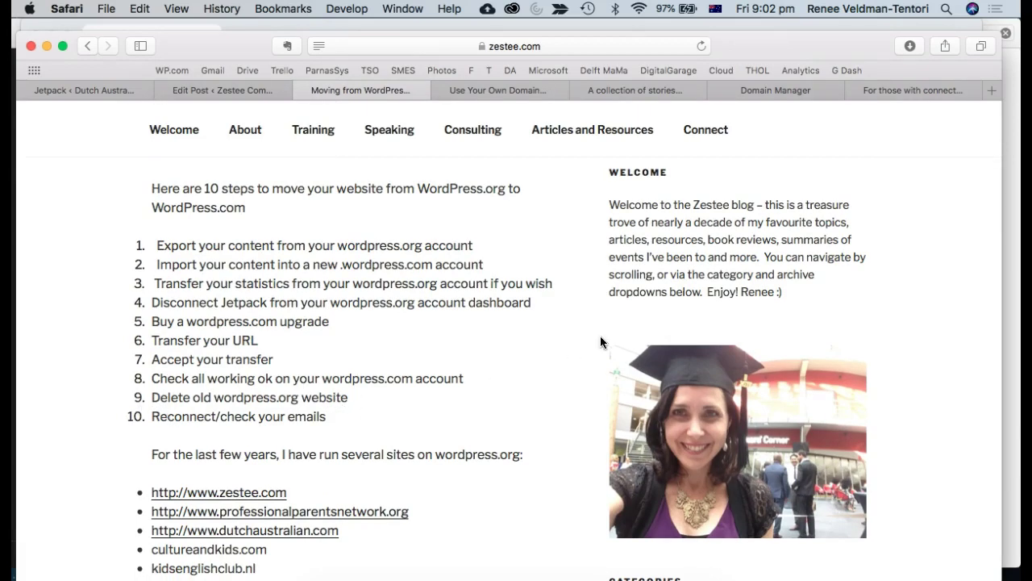
left_click(916, 92)
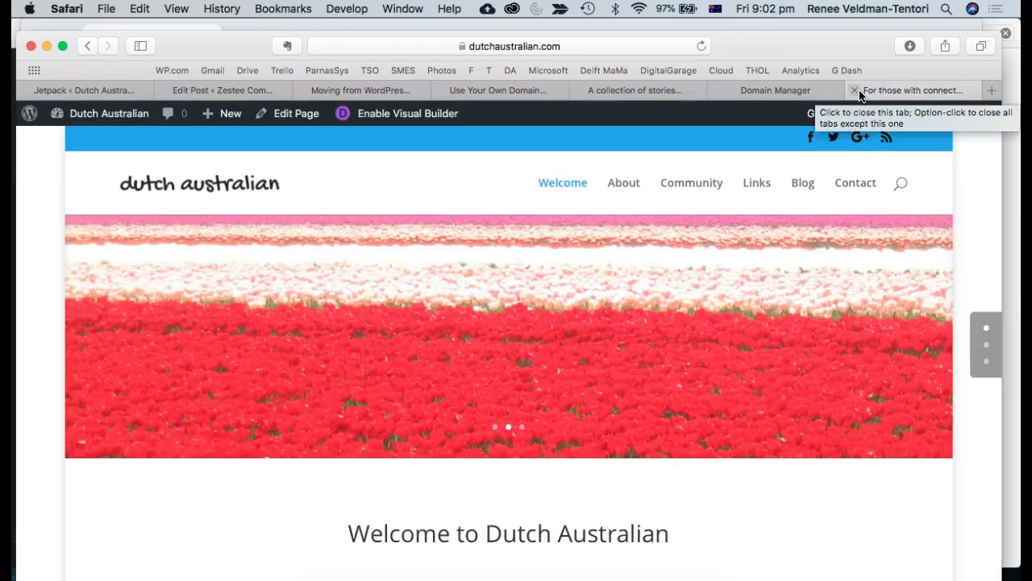
left_click(860, 95)
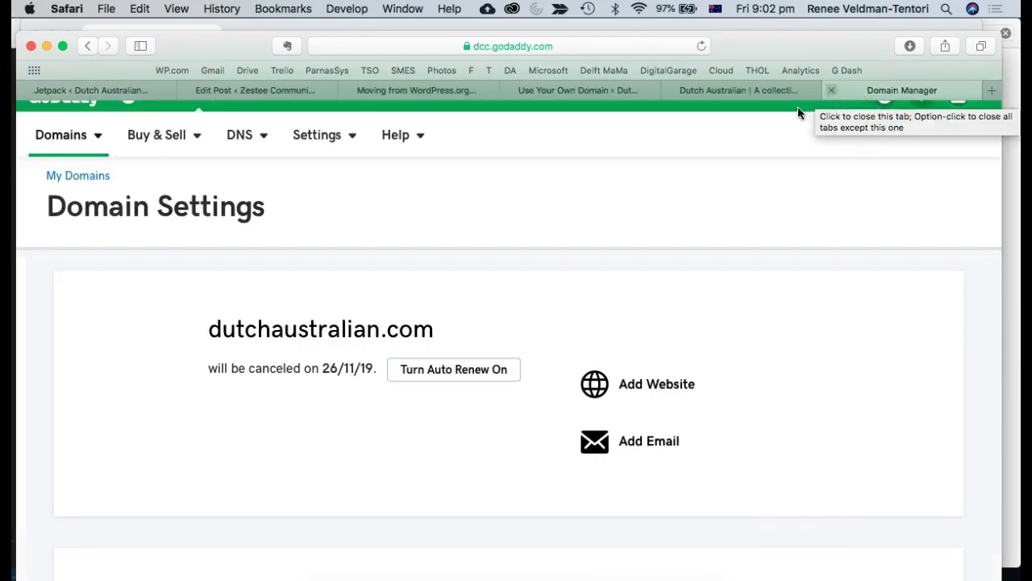
Return to the Dutch Australian site's WordPress.com admin, claim the free domain and choose to use a domain already owned
left_click(741, 89)
left_click(593, 88)
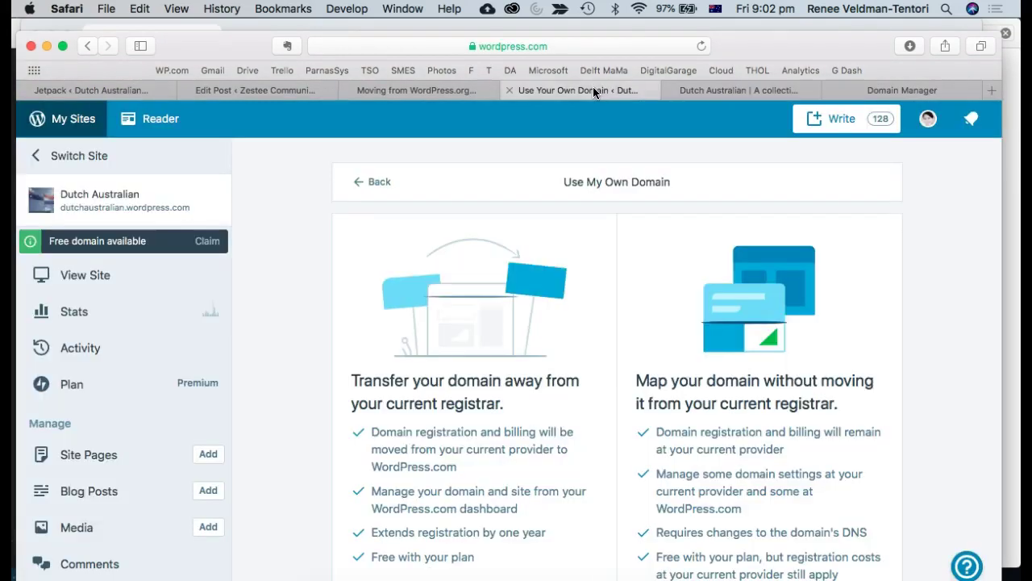
scroll(446, 450, "down", 1)
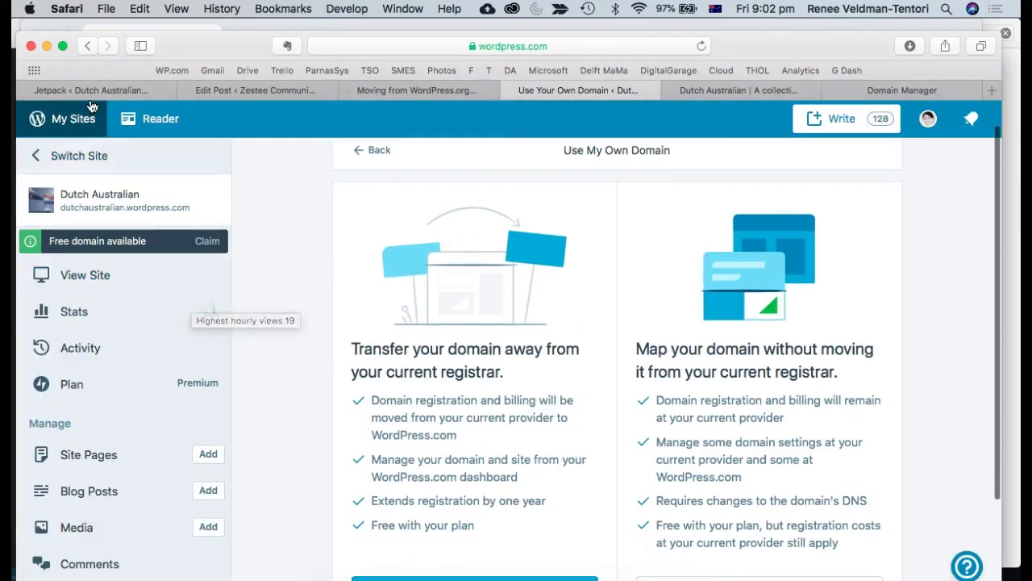
scroll(166, 294, "down", 1)
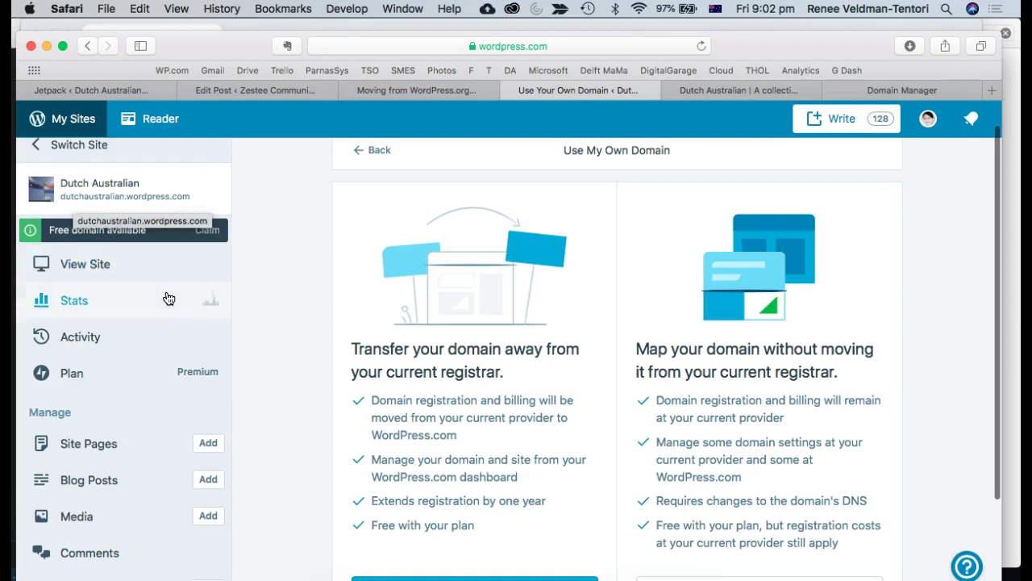
left_click(212, 234)
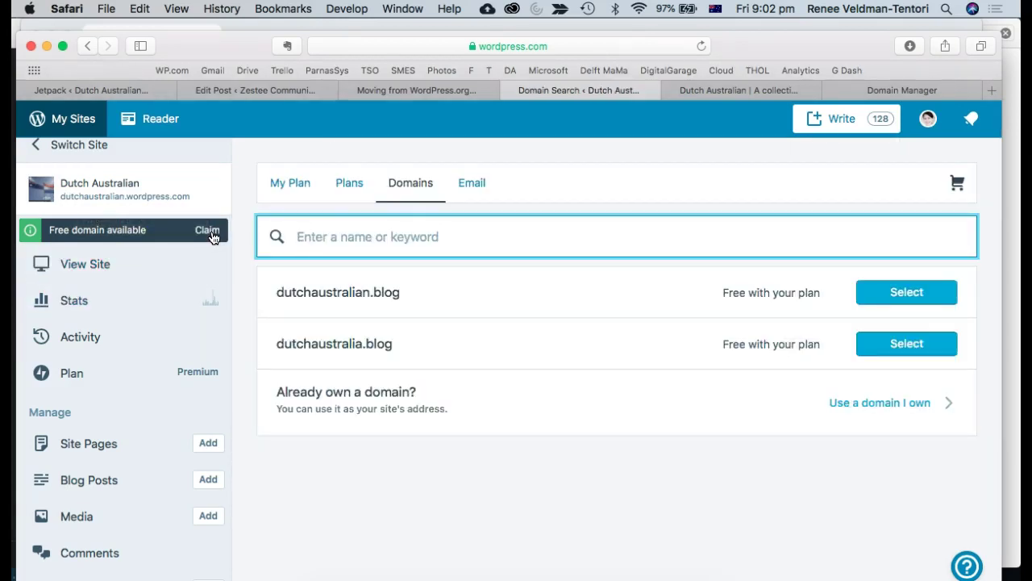
left_click(867, 412)
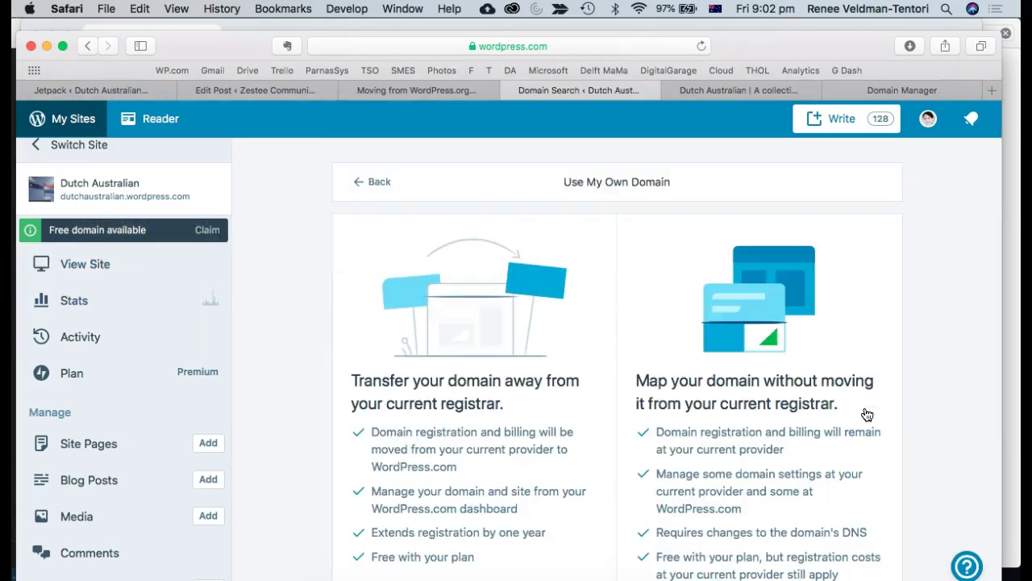
Review the transfer and mapping options and choose to transfer the domain to WordPress.com
scroll(668, 515, "down", 2)
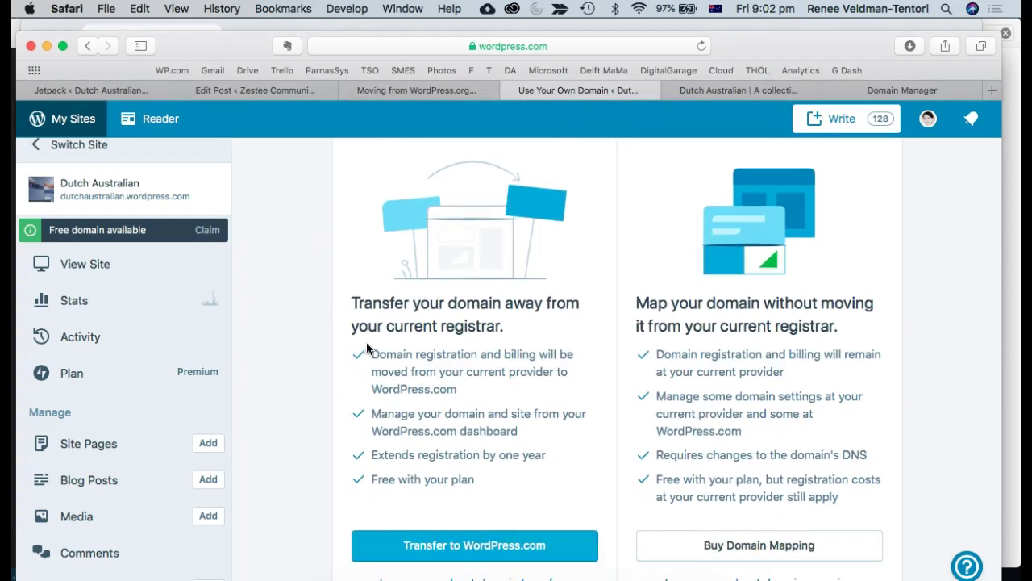
scroll(501, 360, "down", 2)
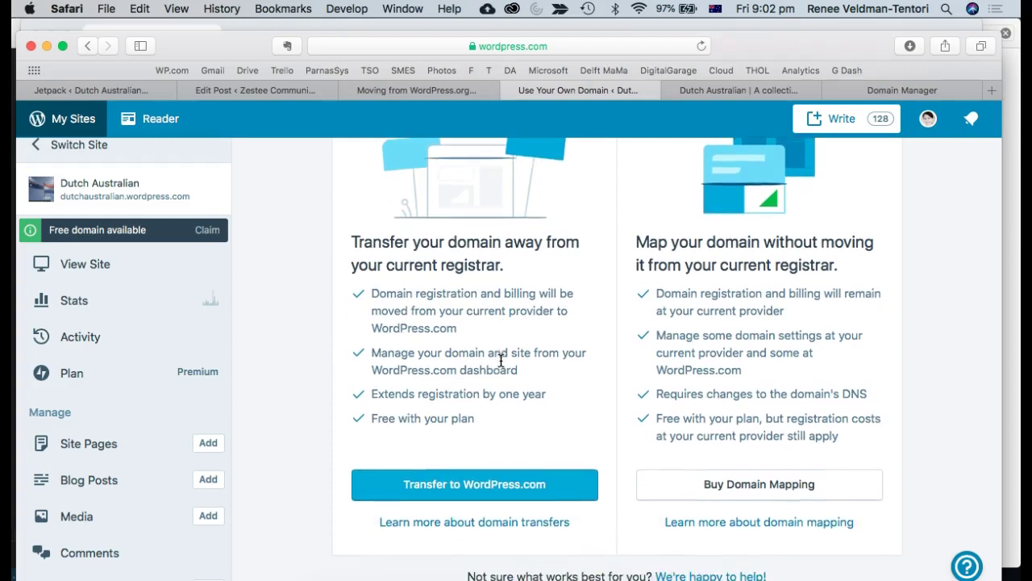
scroll(501, 360, "down", 1)
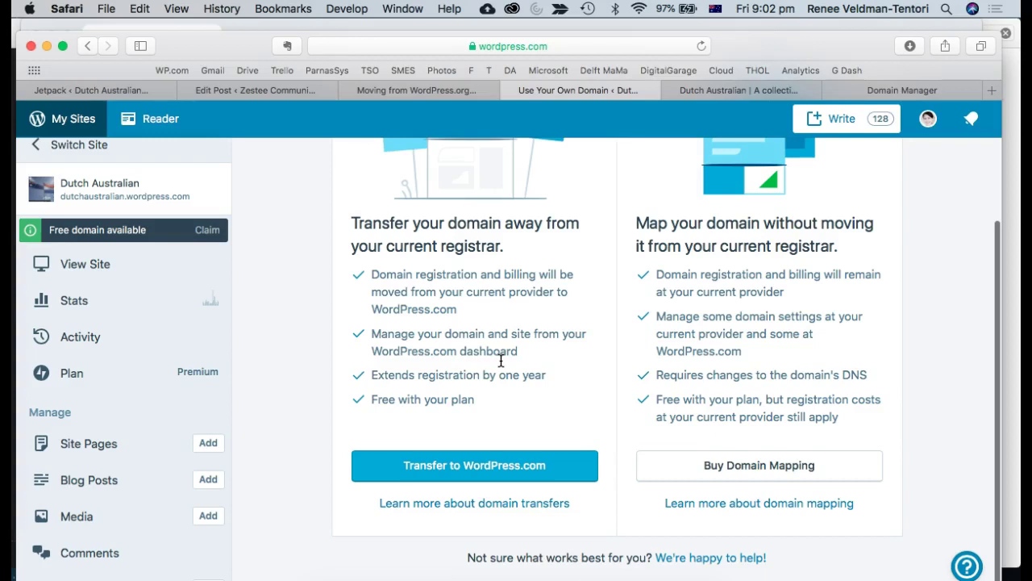
scroll(507, 516, "down", 1)
left_click(518, 471)
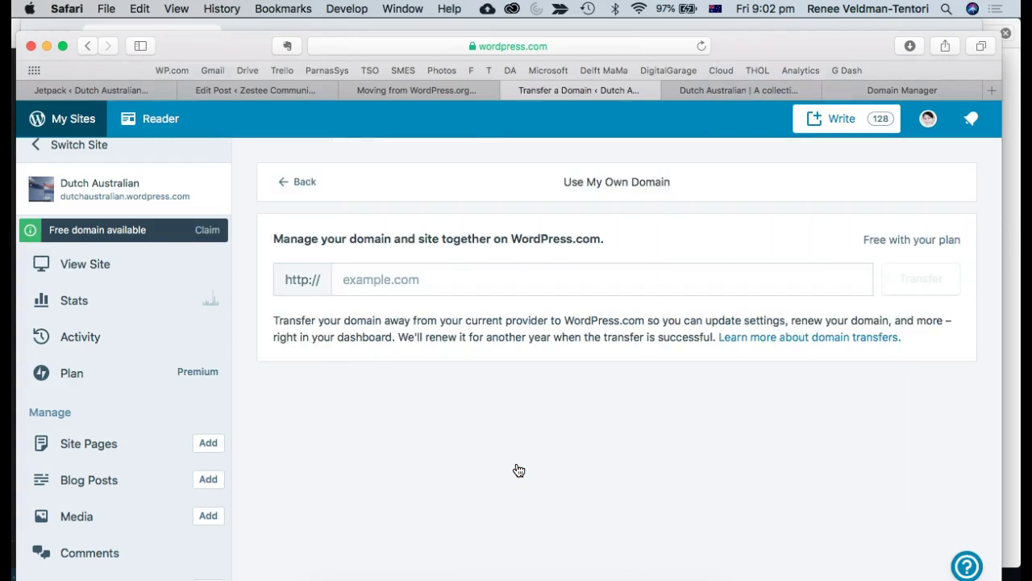
Enter "dutch australian.com" as the domain and try to submit it for transfer
left_click(441, 282)
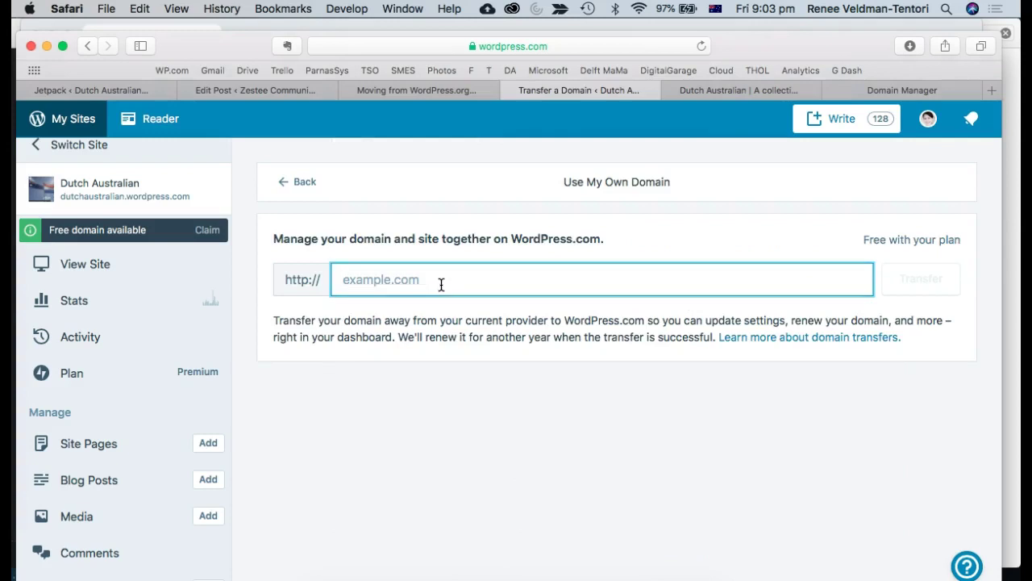
type("www.")
key("BackSpace")
key("BackSpace")
key("BackSpace")
key("BackSpace")
type("d")
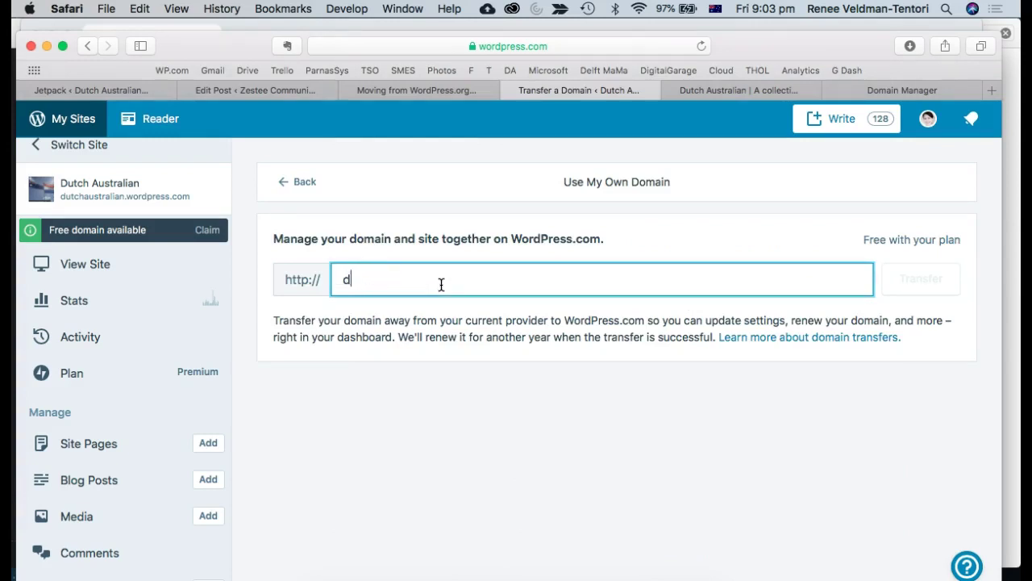
type("ttchaustralian.com")
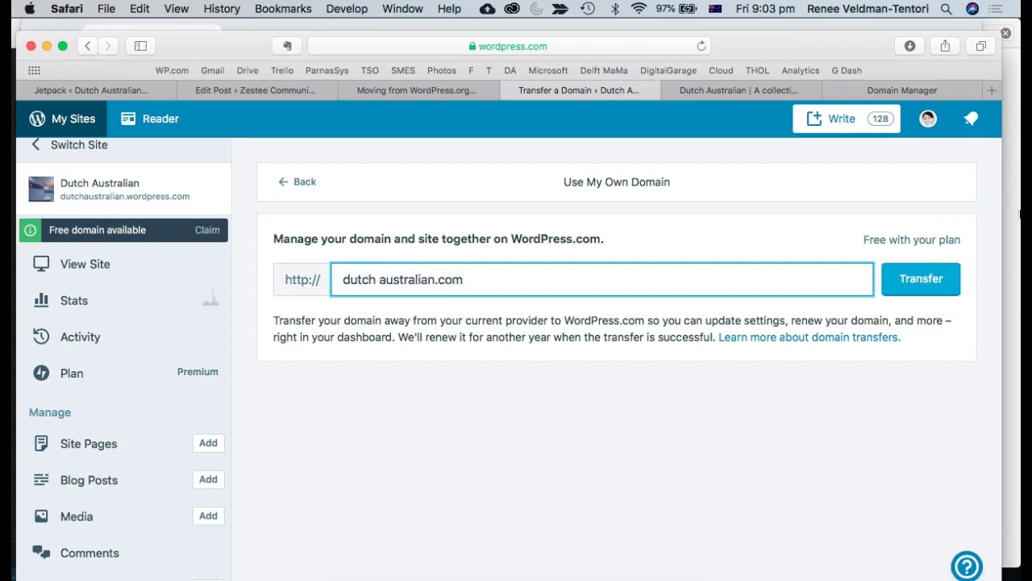
left_click(945, 273)
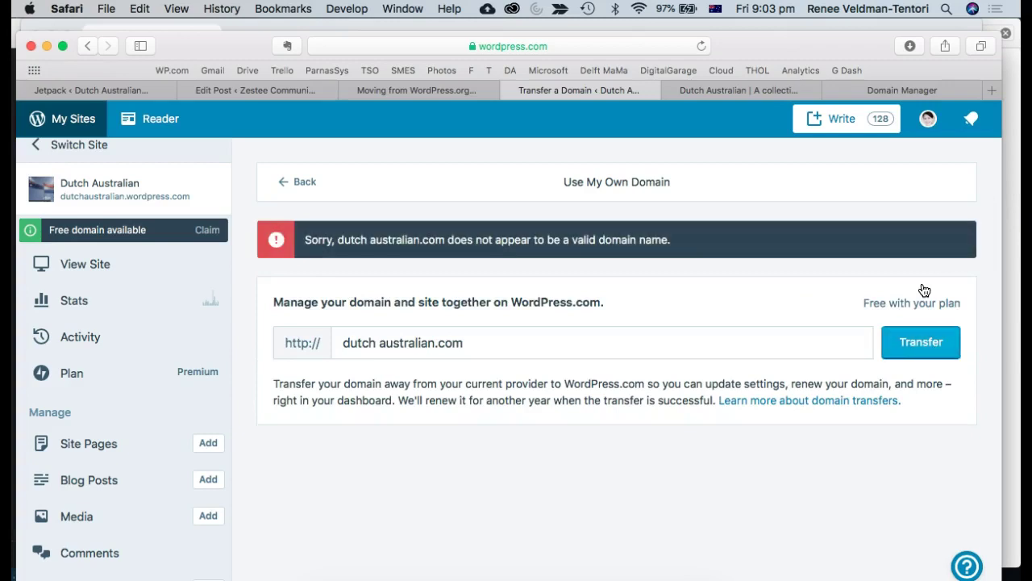
left_click(349, 342)
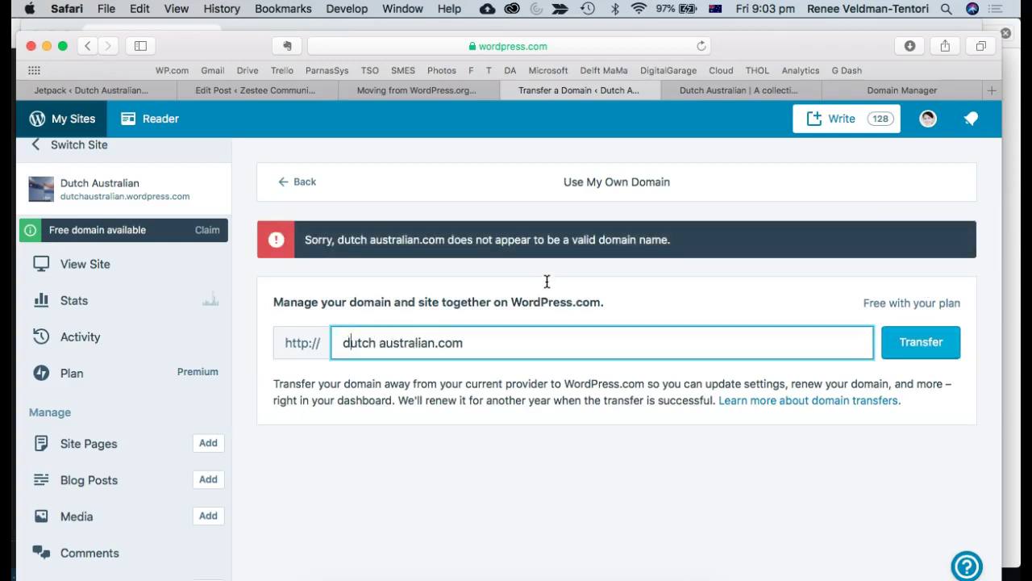
type("www.")
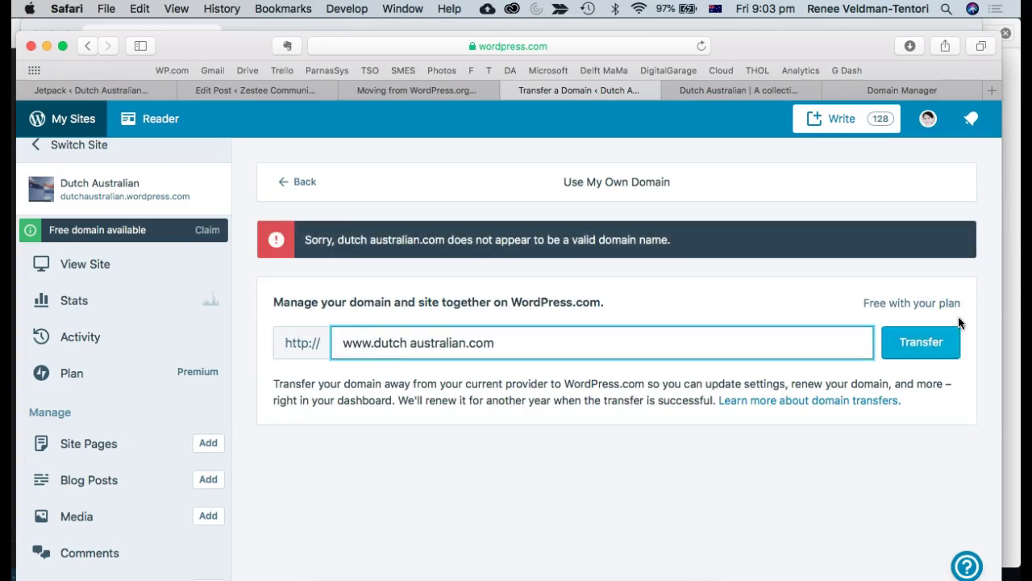
left_click(921, 346)
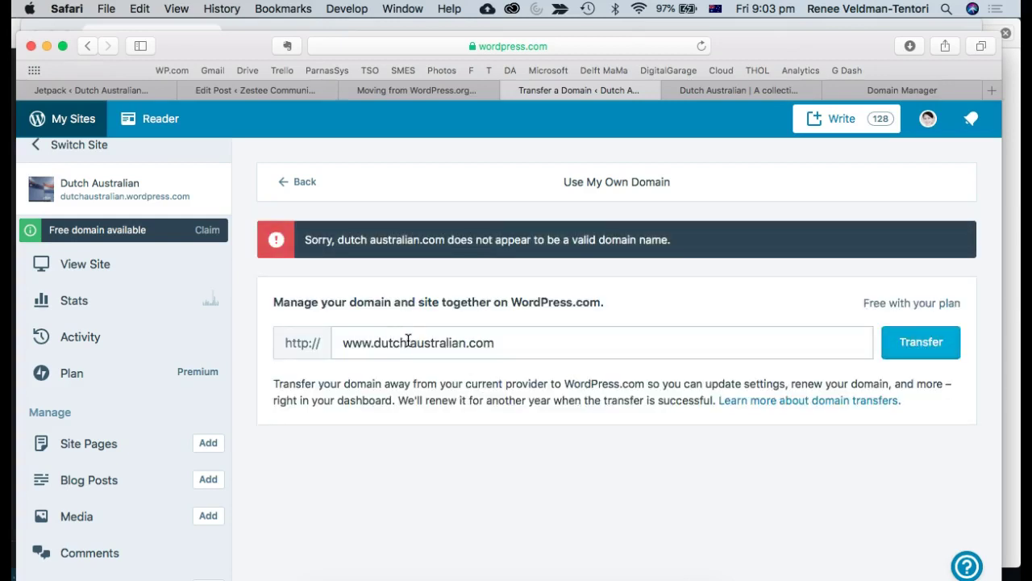
left_click(410, 341)
key("BackSpace")
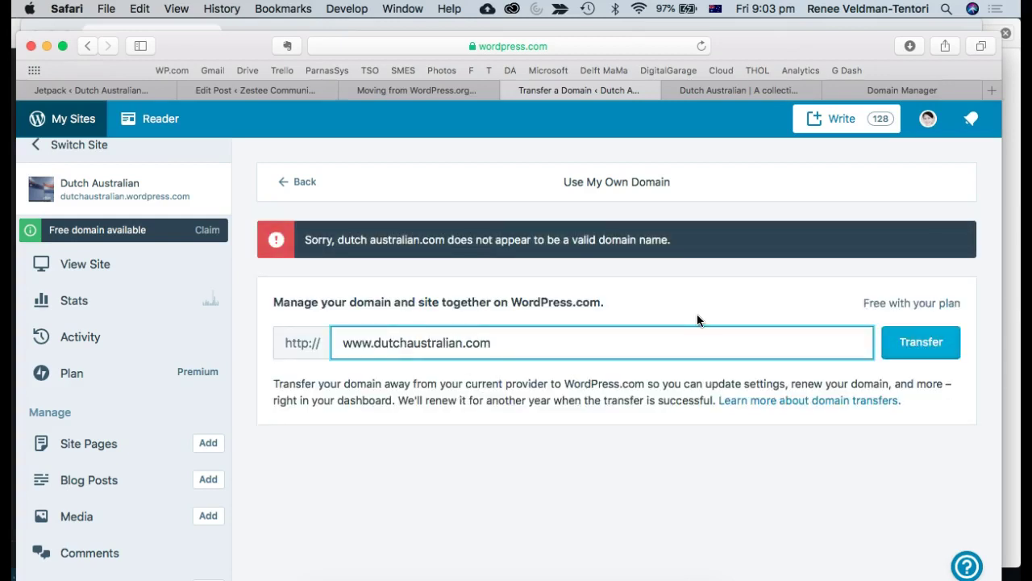
left_click(919, 341)
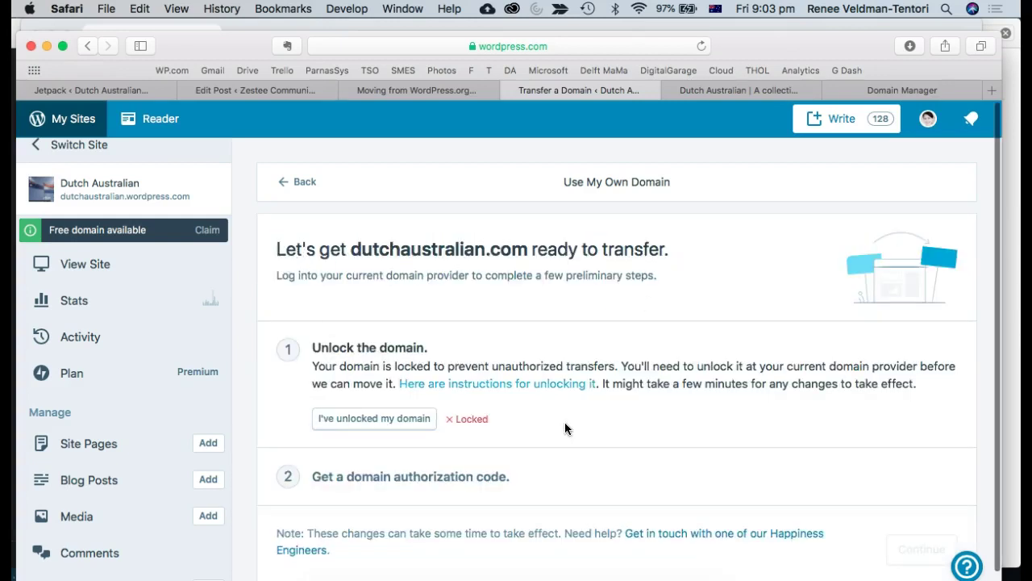
Review the unlock and authorization code requirements, and switch to GoDaddy's Domain Settings for dutchaustralian.com
scroll(565, 422, "down", 1)
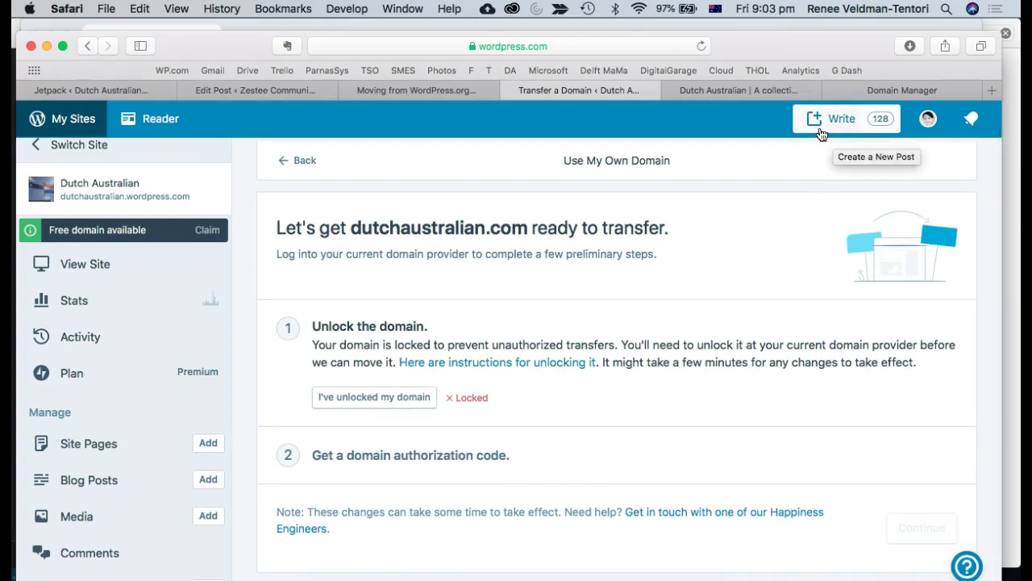
scroll(545, 521, "down", 1)
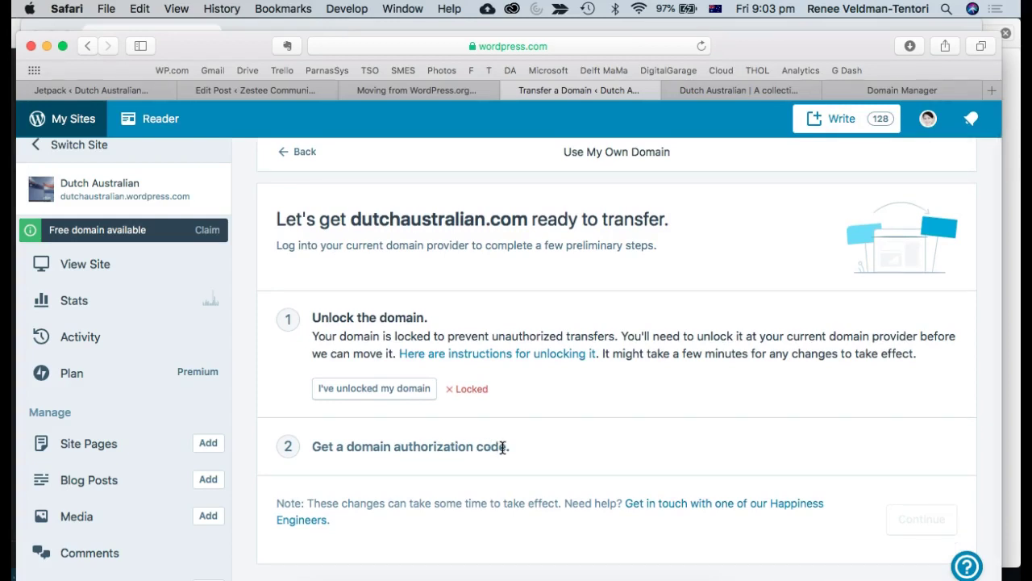
left_click(900, 91)
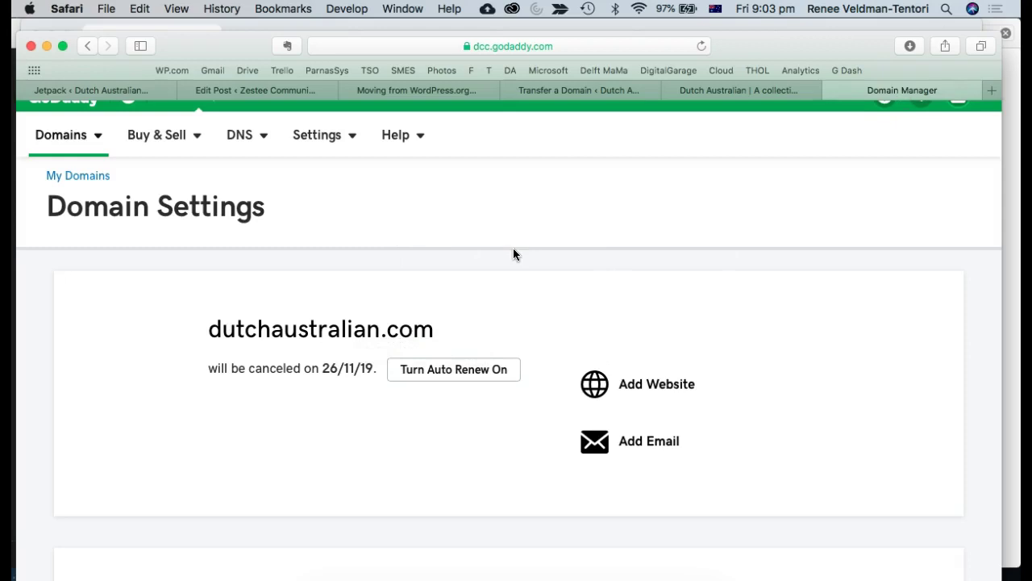
Return to the WordPress.com transfer page and confirm that dutchaustralian.com has been unlocked
left_click(613, 91)
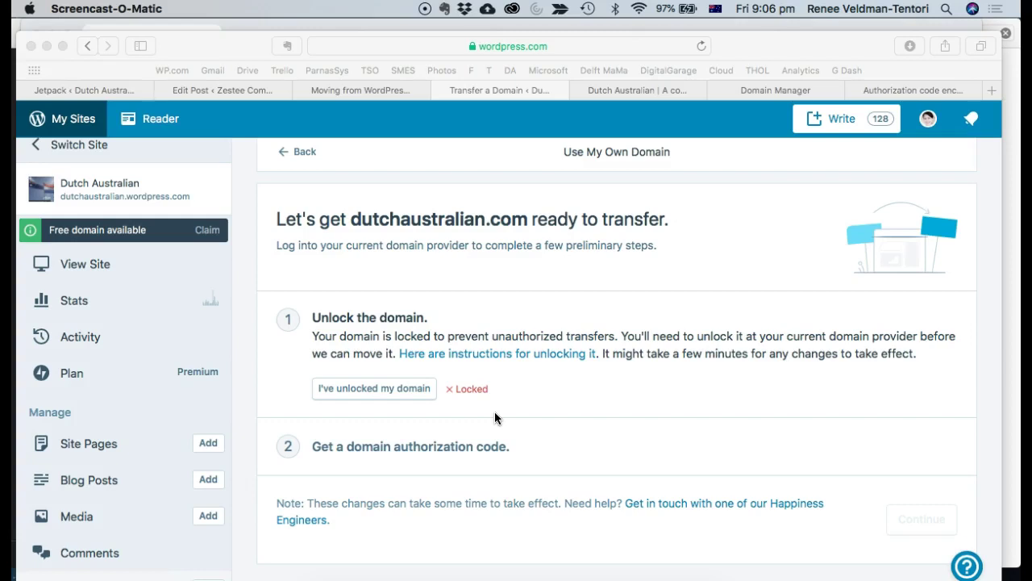
left_click(382, 386)
left_click(388, 387)
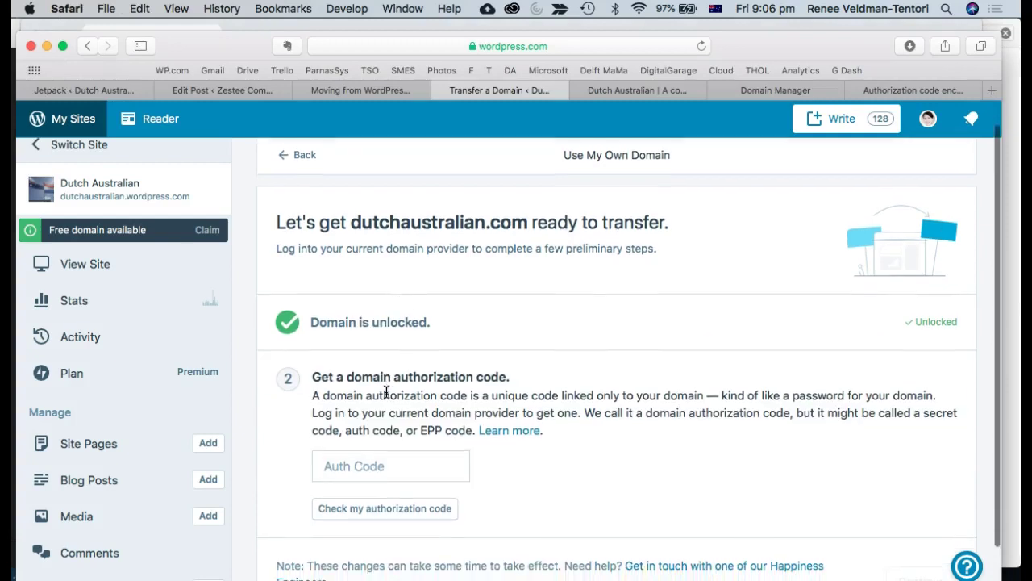
Paste the domain authorization code for dutchaustralian.com and have it checked
left_click(365, 470)
key("super+v")
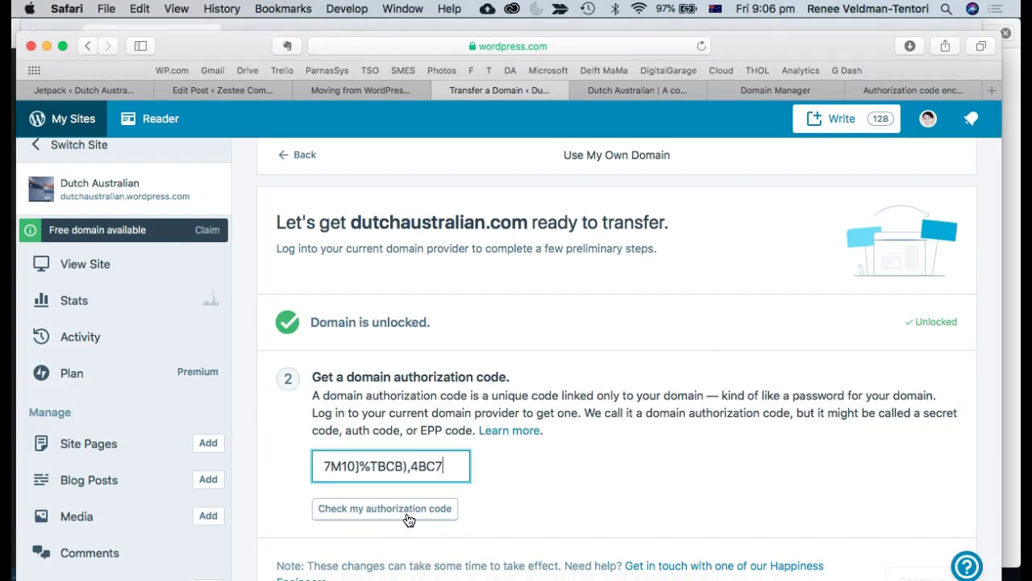
left_click(406, 513)
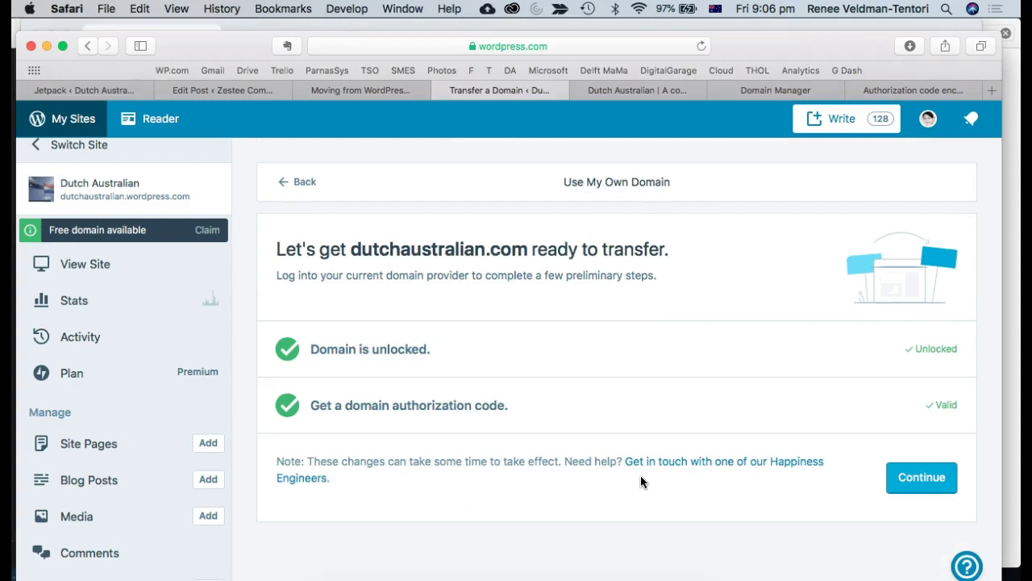
Continue the domain transfer to checkout and review the privacy protection options and domain contact information
left_click(908, 478)
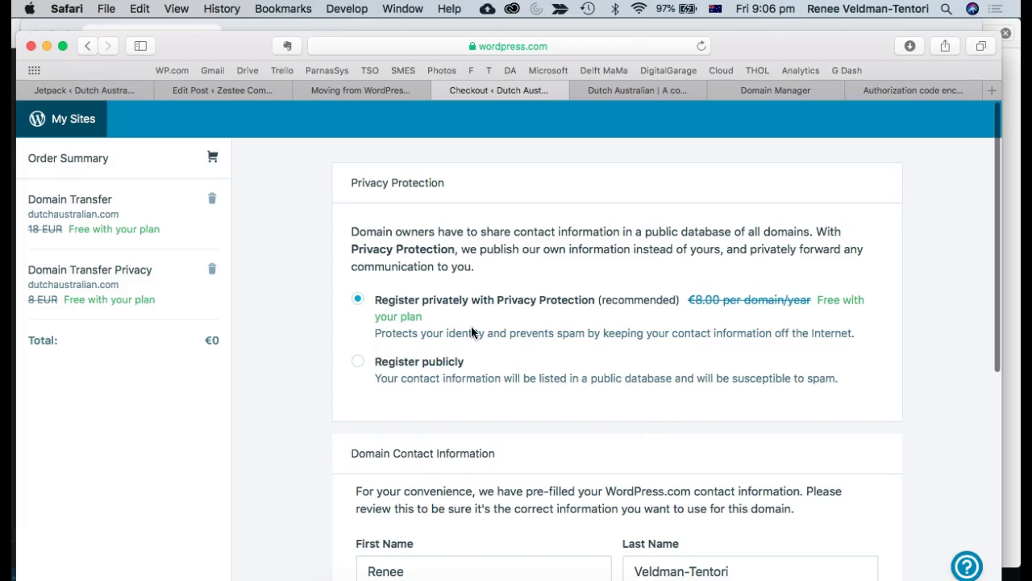
scroll(612, 307, "down", 5)
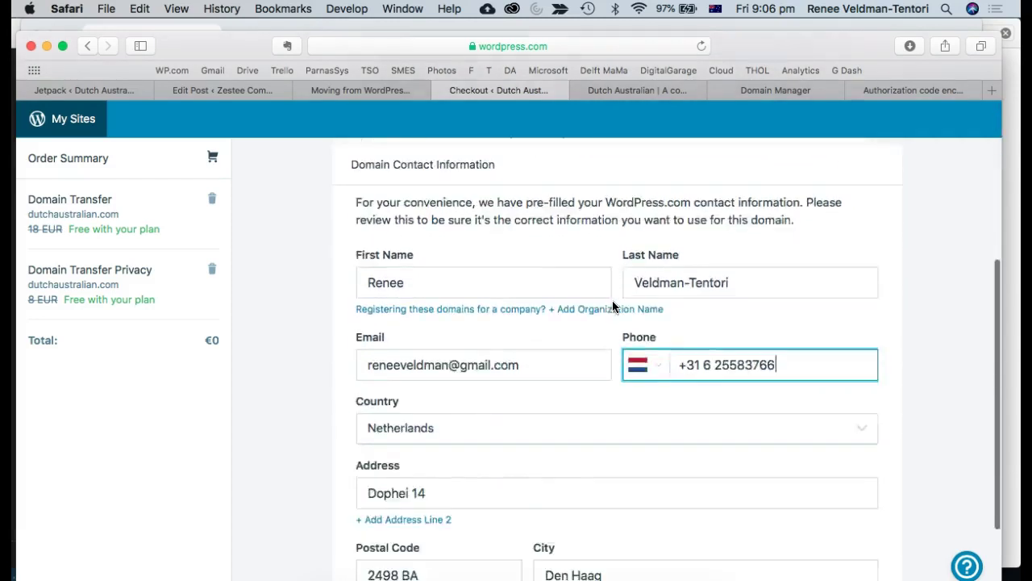
scroll(614, 309, "up", 7)
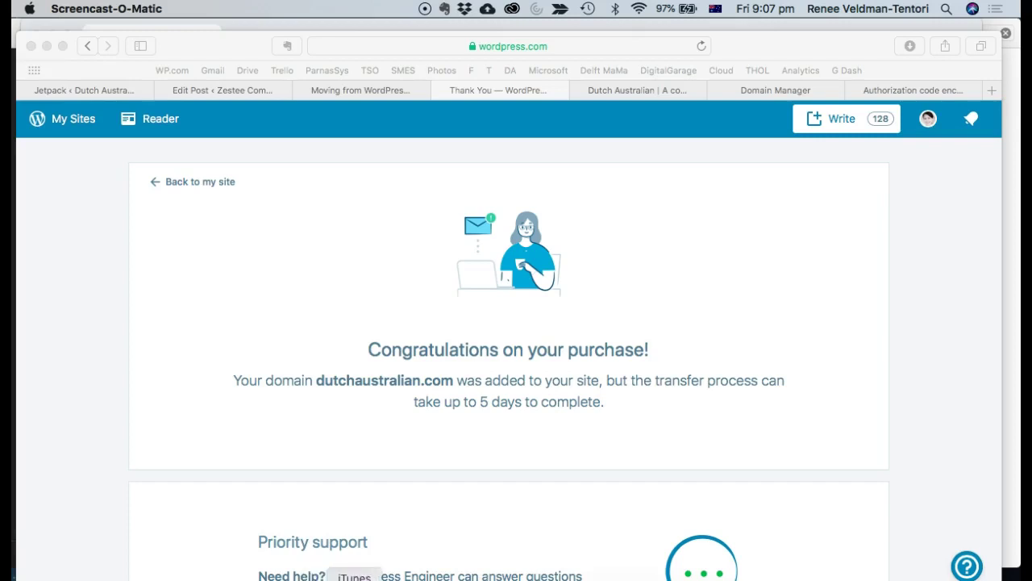
Review the domain transfer purchase confirmation and compare it with the 10-step list in the Zestee blog post
scroll(537, 476, "down", 3)
scroll(537, 477, "down", 1)
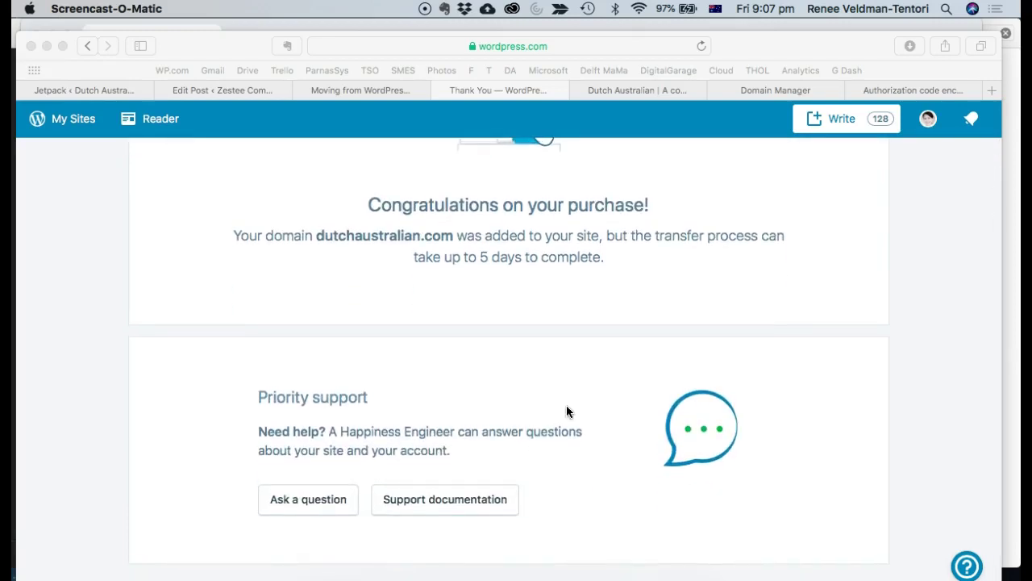
scroll(594, 256, "up", 4)
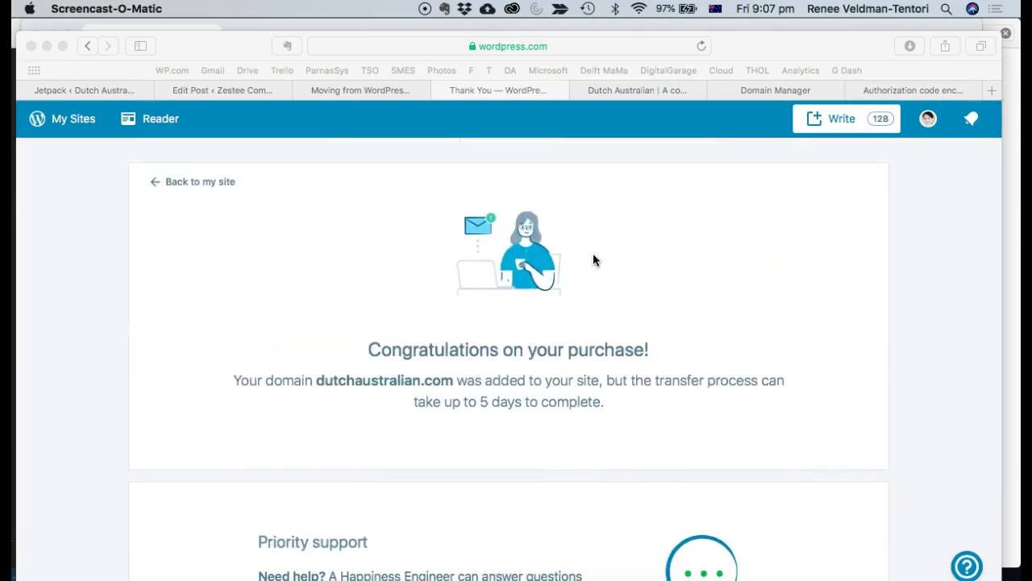
left_click(387, 91)
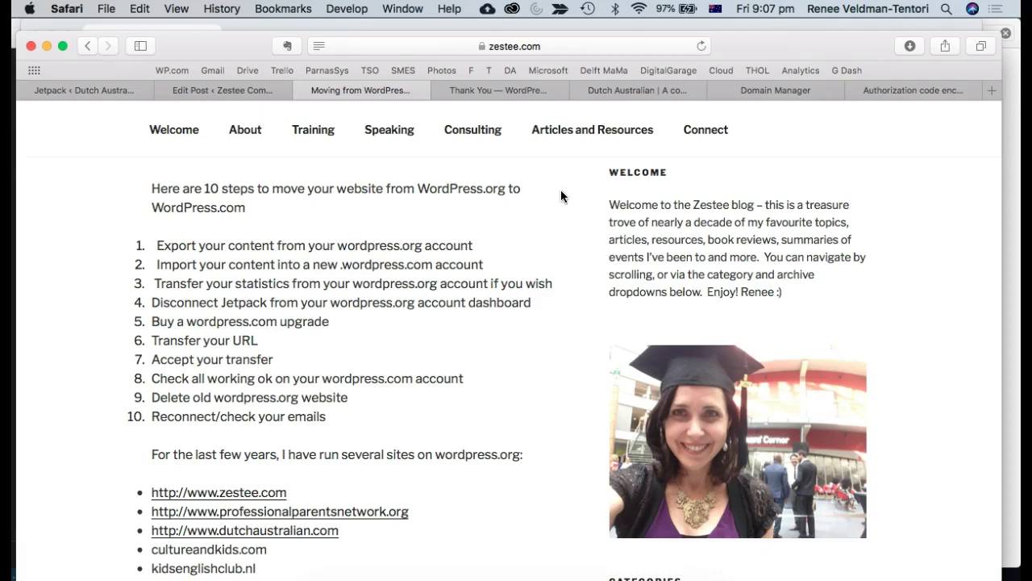
left_click(539, 96)
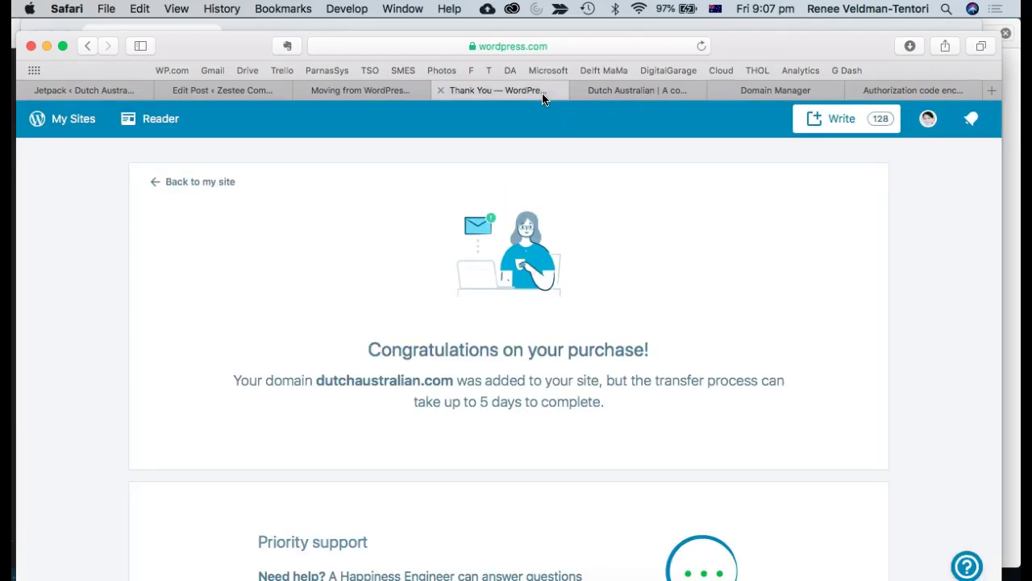
Reload the dutchaustralian.wordpress.com site and look over its header, menu and posts
left_click(649, 94)
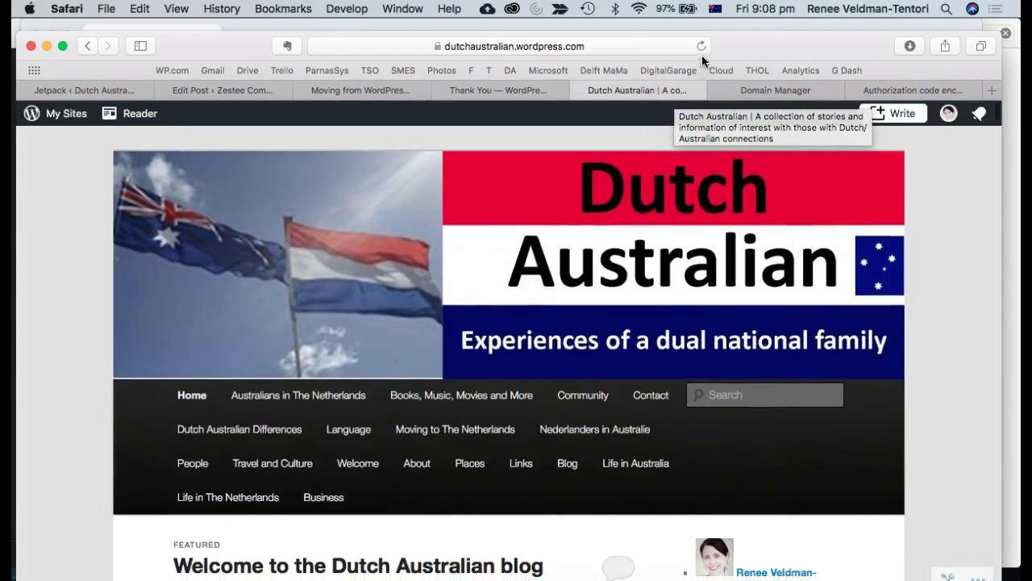
left_click(701, 46)
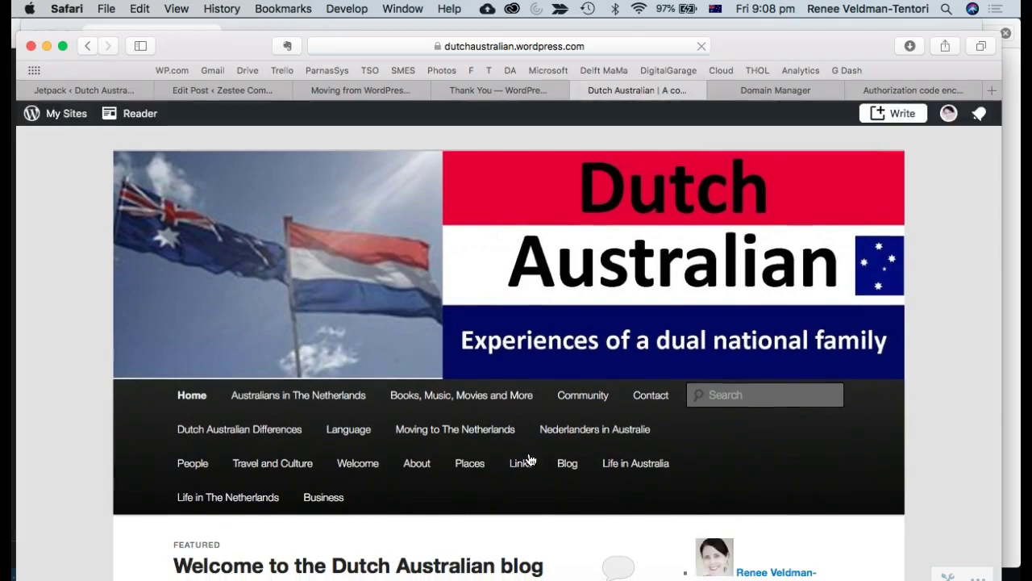
scroll(531, 460, "down", 10)
scroll(530, 460, "down", 5)
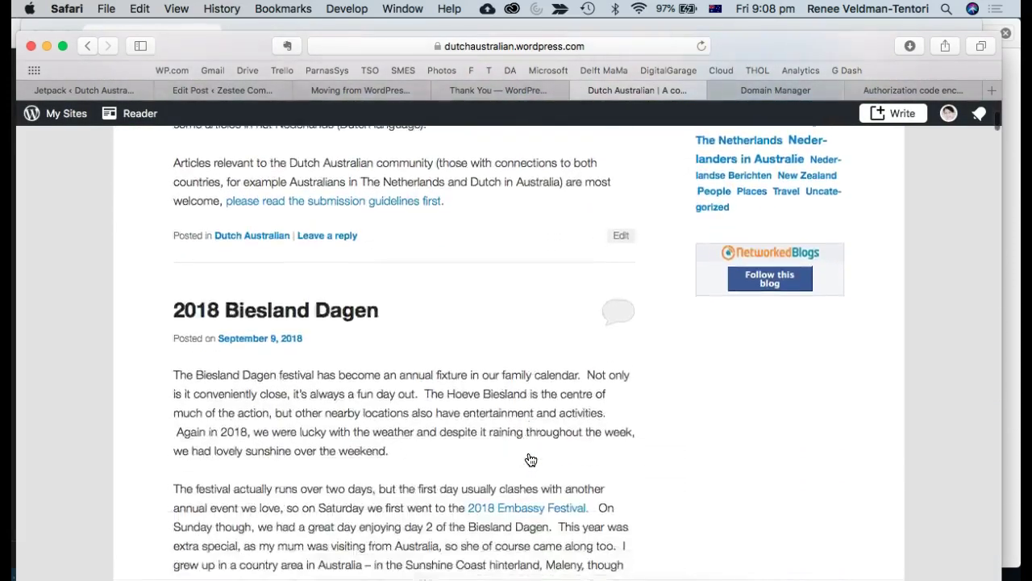
scroll(531, 459, "up", 15)
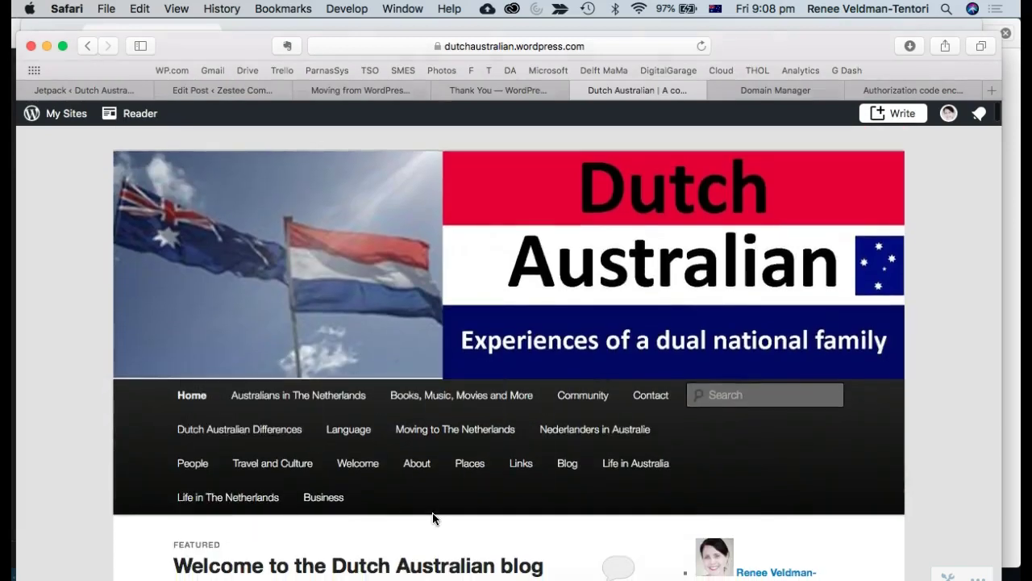
scroll(538, 442, "down", 2)
scroll(537, 439, "down", 1)
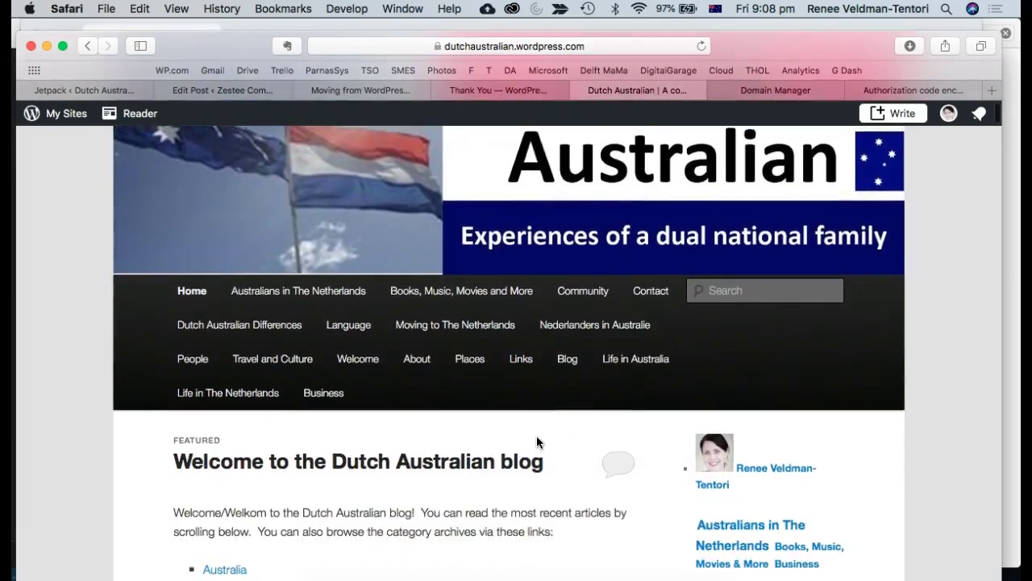
scroll(536, 435, "up", 4)
Go through the open pages and consult the 10-step list in the Moving from WordPress.org to WordPress.com post
left_click(793, 96)
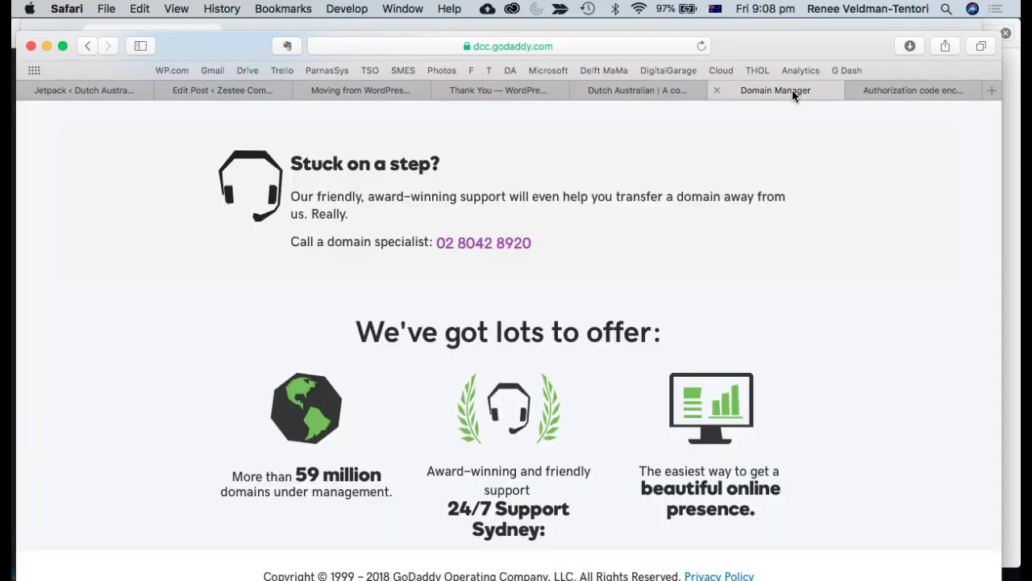
left_click(649, 89)
left_click(514, 95)
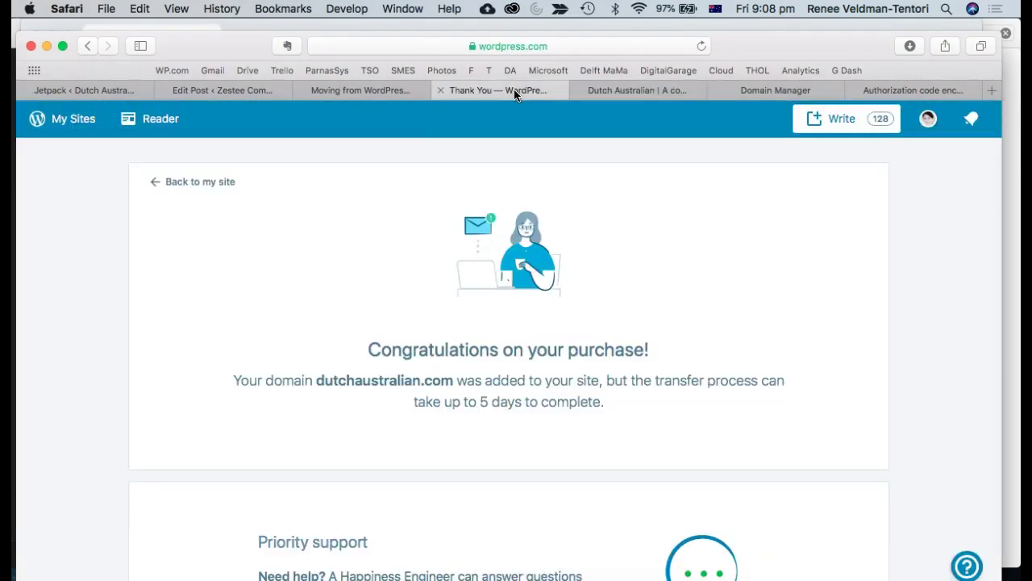
left_click(371, 91)
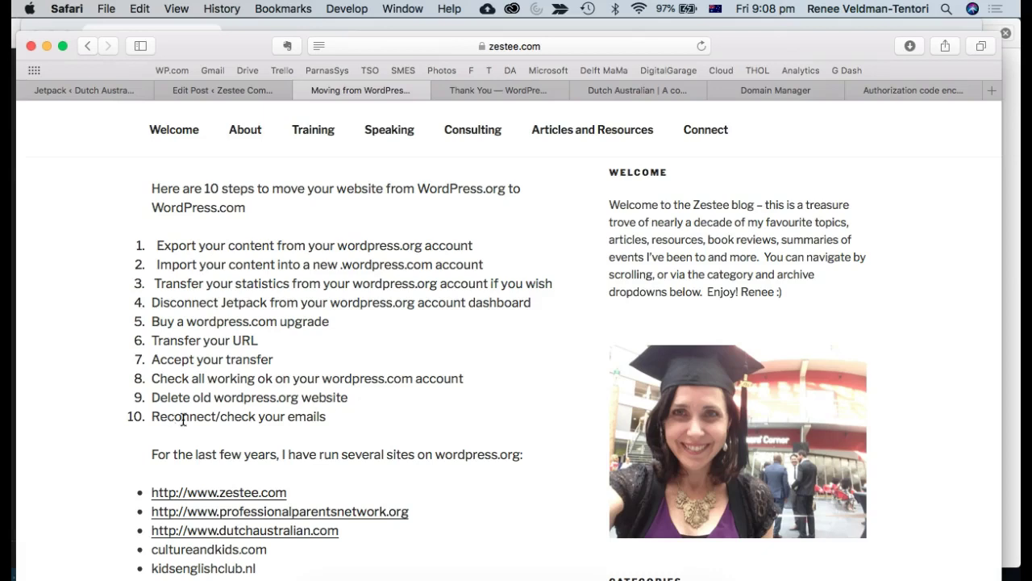
left_click(252, 94)
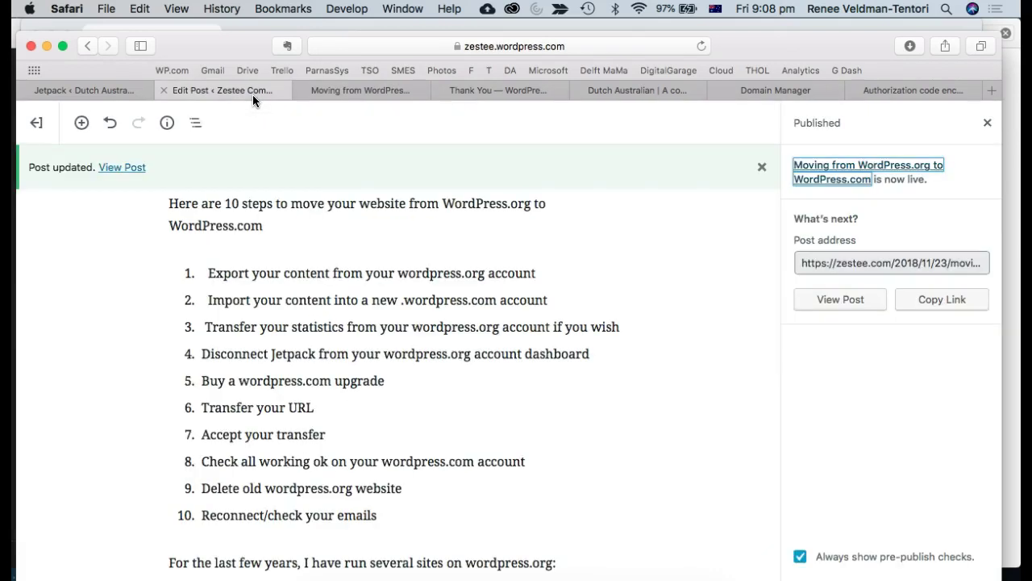
left_click(326, 93)
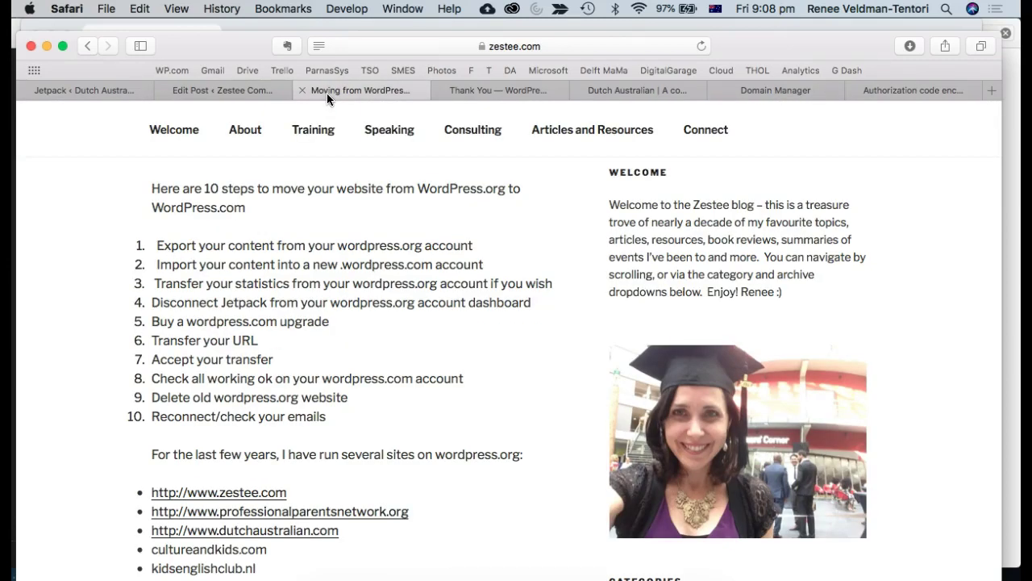
left_click(96, 93)
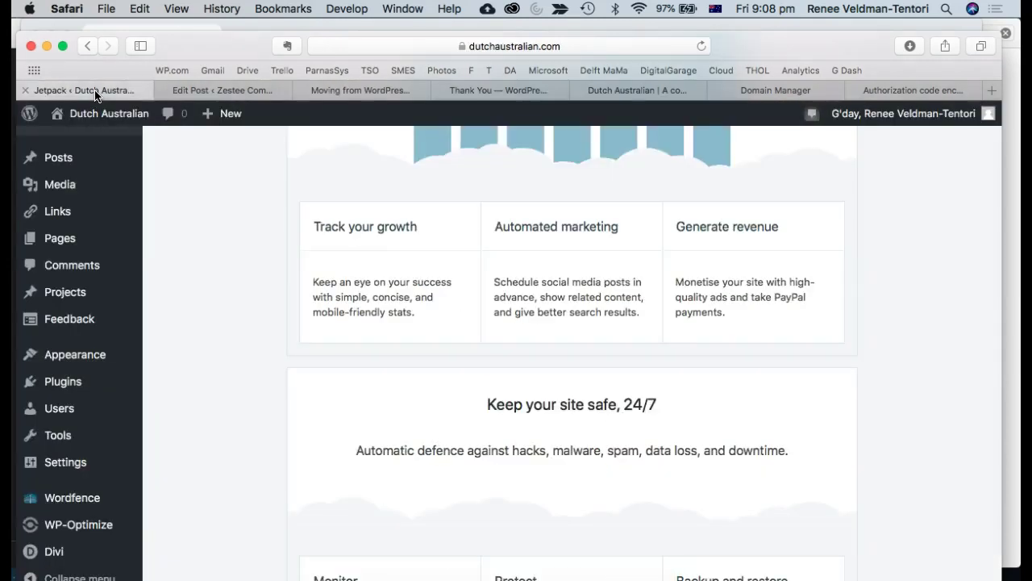
left_click(211, 94)
left_click(368, 92)
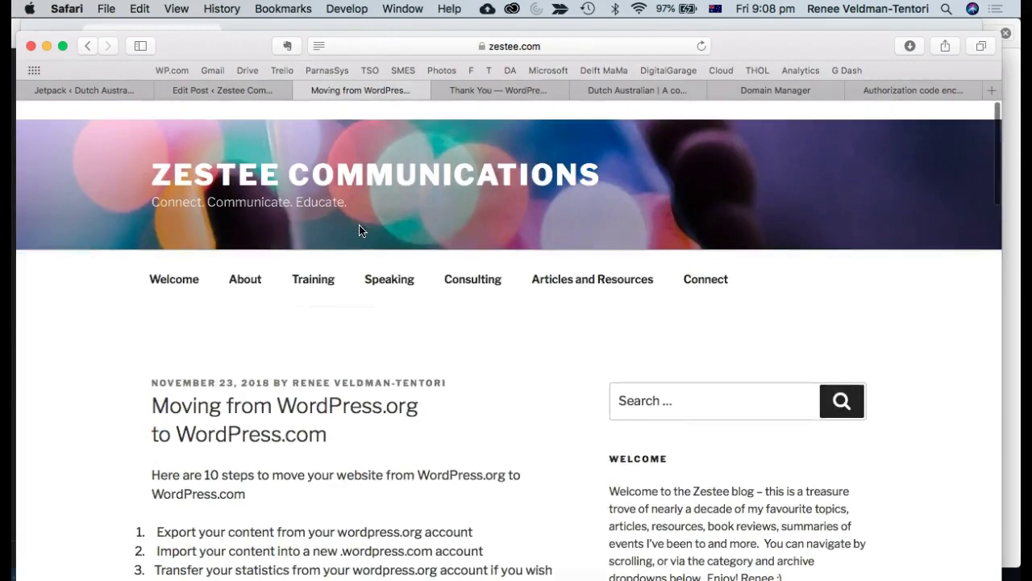
Go back from the purchase confirmation to the Dutch Australian site's domain list to check the transfer status
left_click(792, 93)
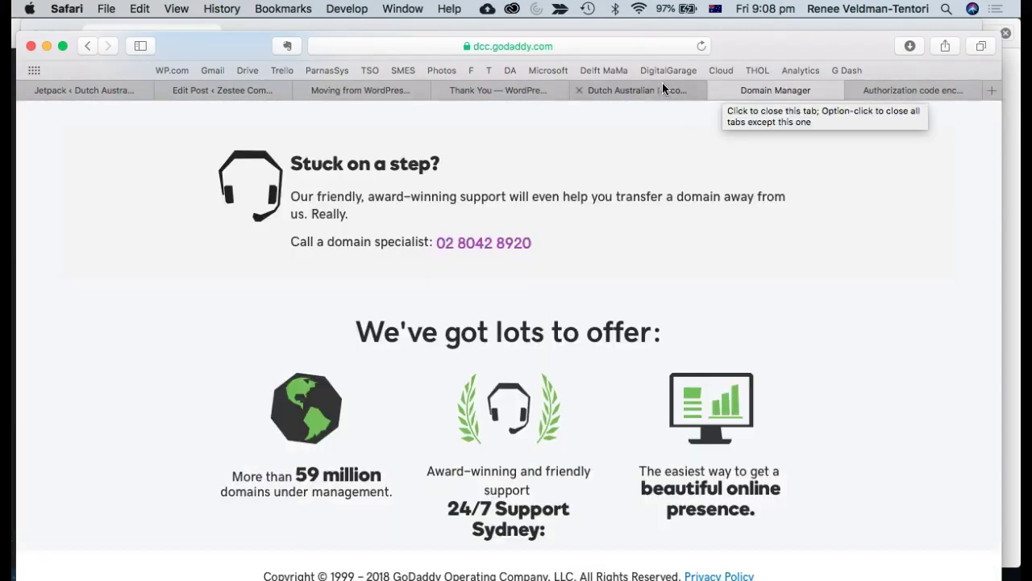
left_click(655, 90)
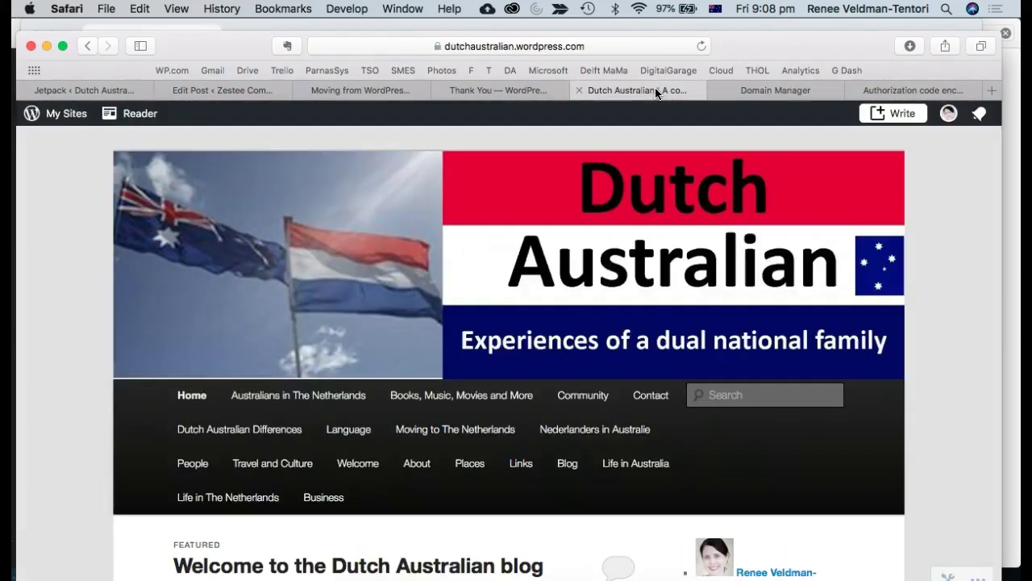
left_click(542, 90)
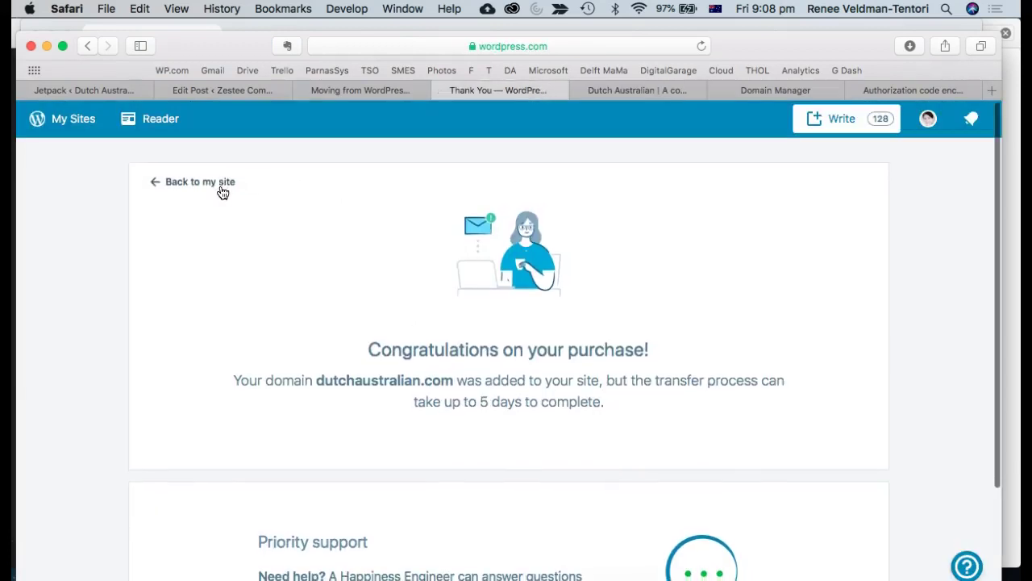
left_click(221, 187)
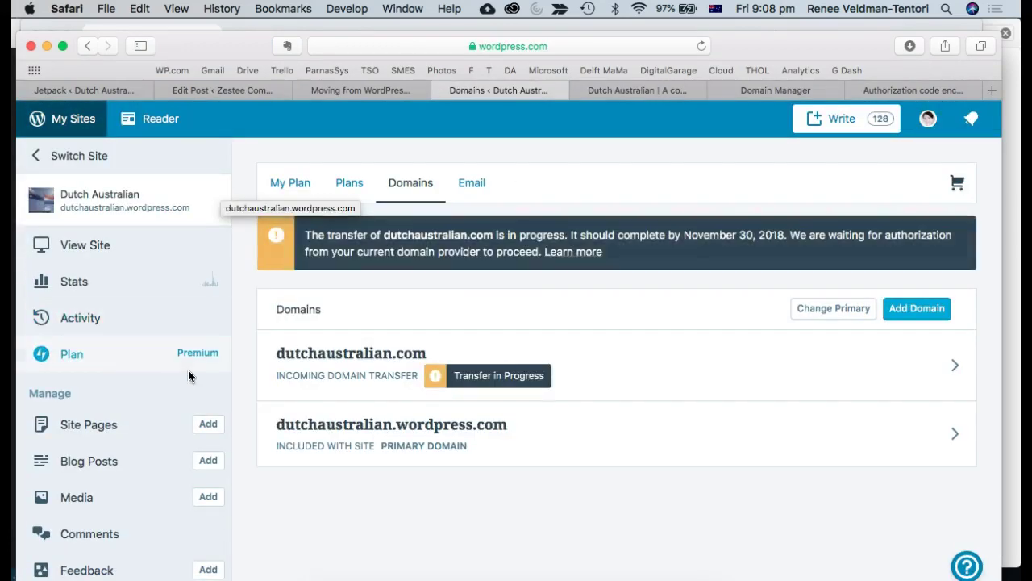
Examine the Dutch Australian site's email options, including where adding a custom domain leads
left_click(476, 187)
scroll(519, 407, "down", 1)
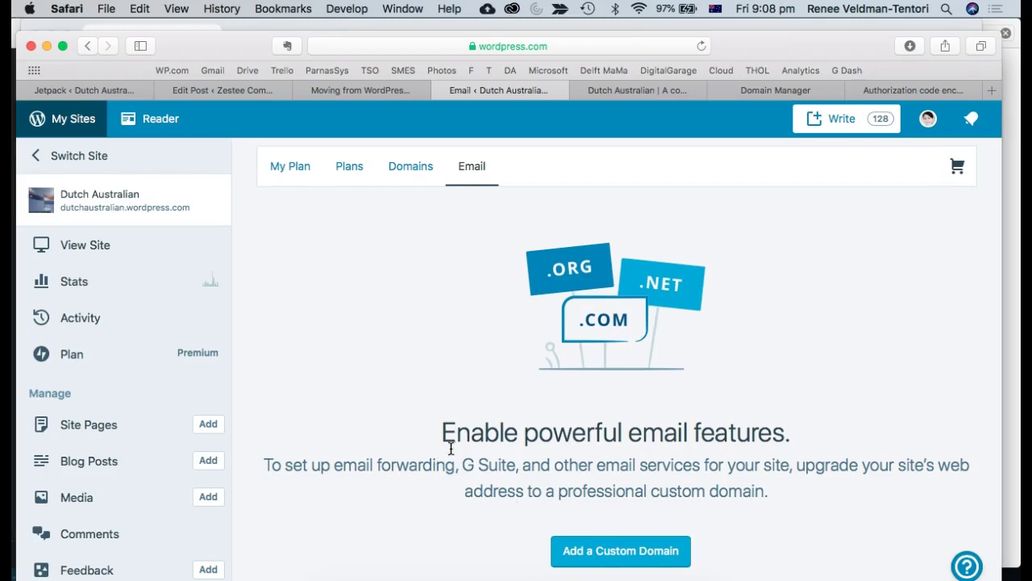
scroll(451, 448, "down", 1)
left_click(601, 554)
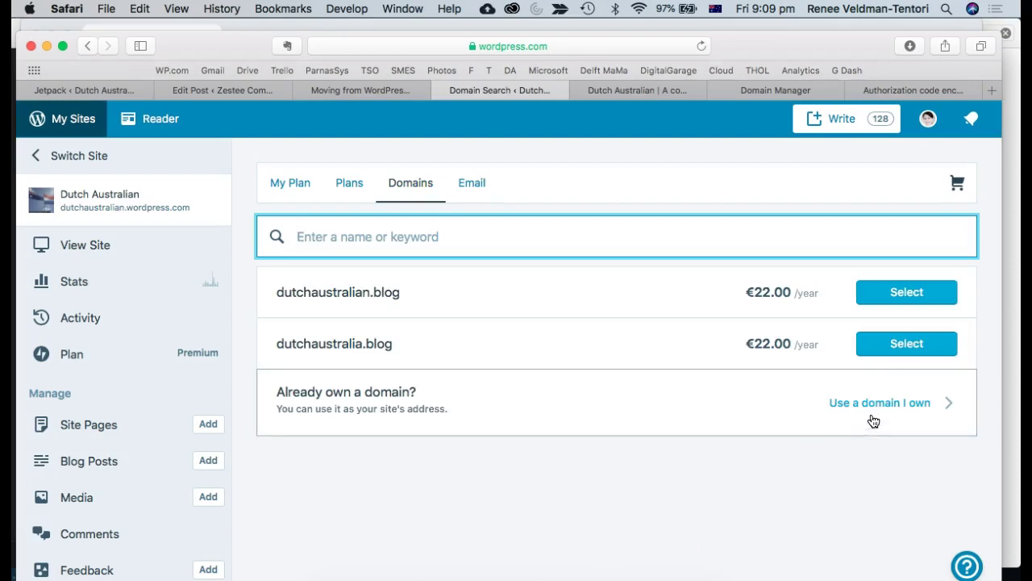
left_click(477, 197)
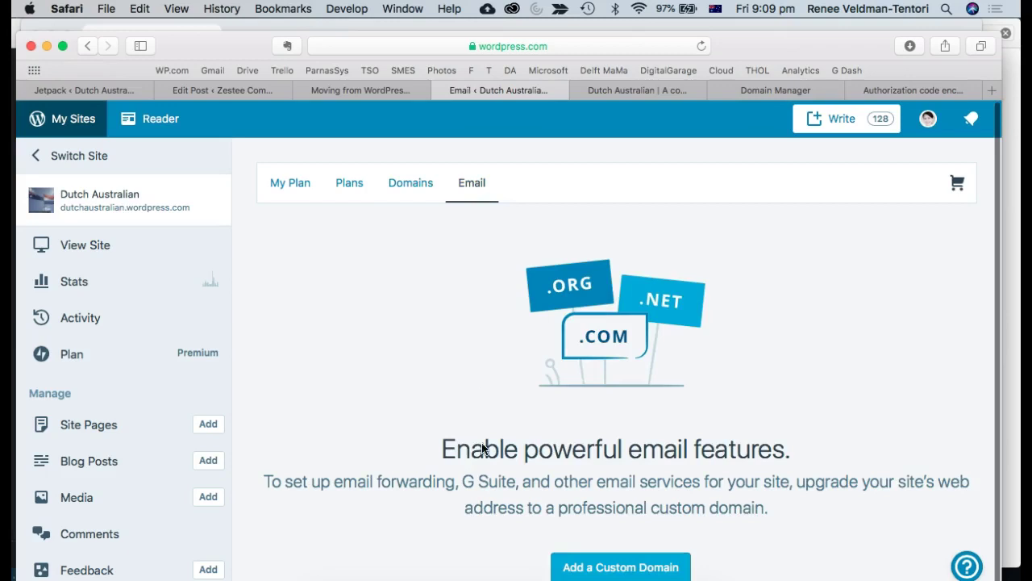
scroll(482, 461, "down", 1)
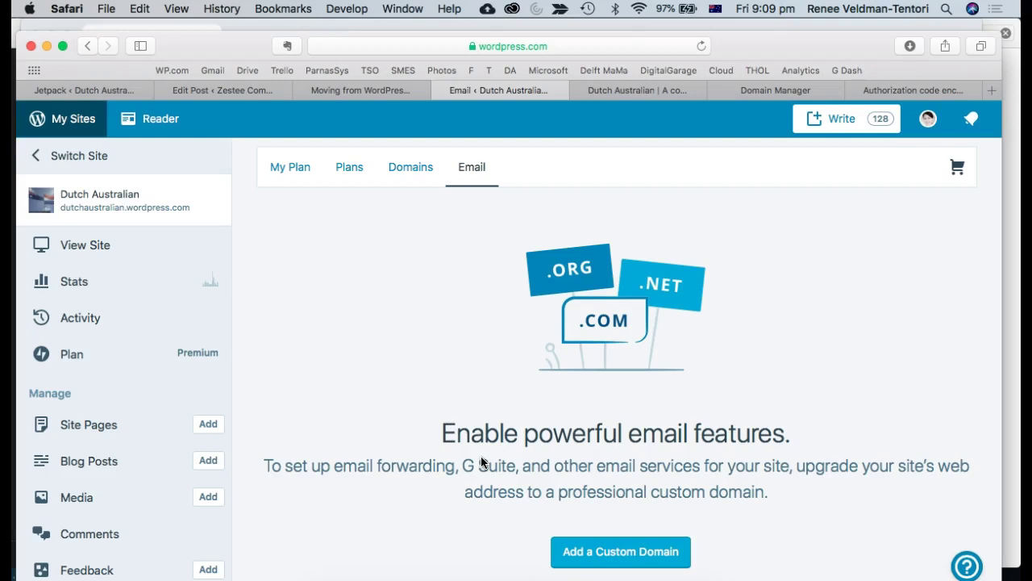
scroll(481, 456, "down", 1)
Review the 10 steps in the editor of the Moving from WordPress.org to WordPress.com post
left_click(194, 92)
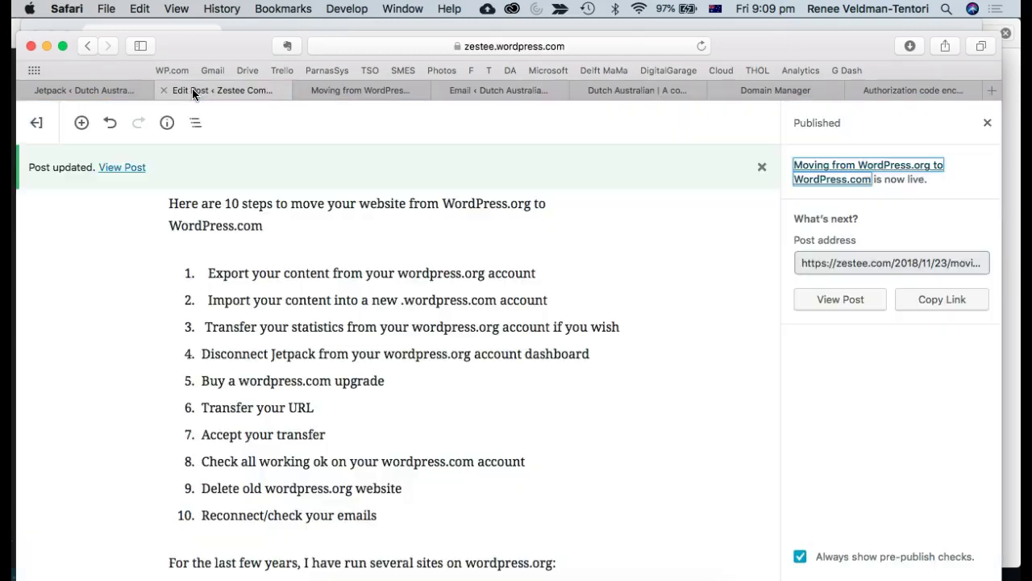
scroll(240, 395, "up", 3)
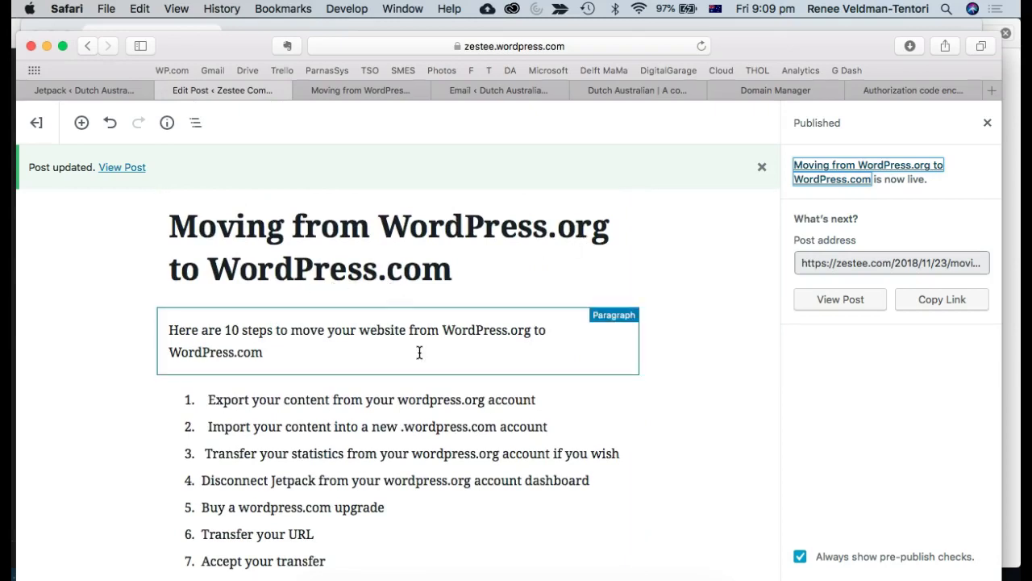
scroll(250, 524, "down", 1)
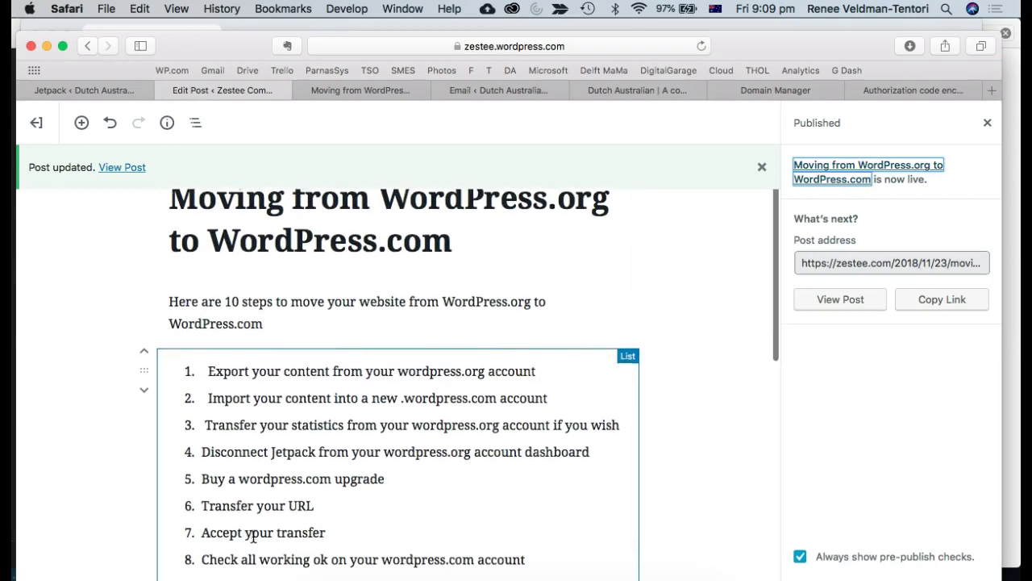
scroll(253, 536, "up", 1)
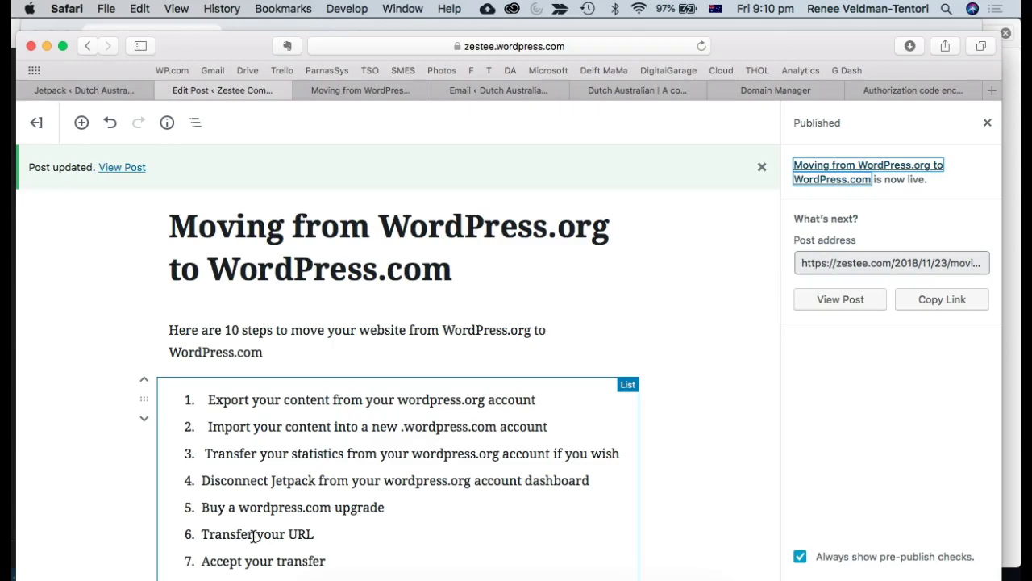
Read through the whole post, covering the 10-step list, the list of sites run on wordpress.org and the closing paragraph about the move
scroll(367, 525, "down", 3)
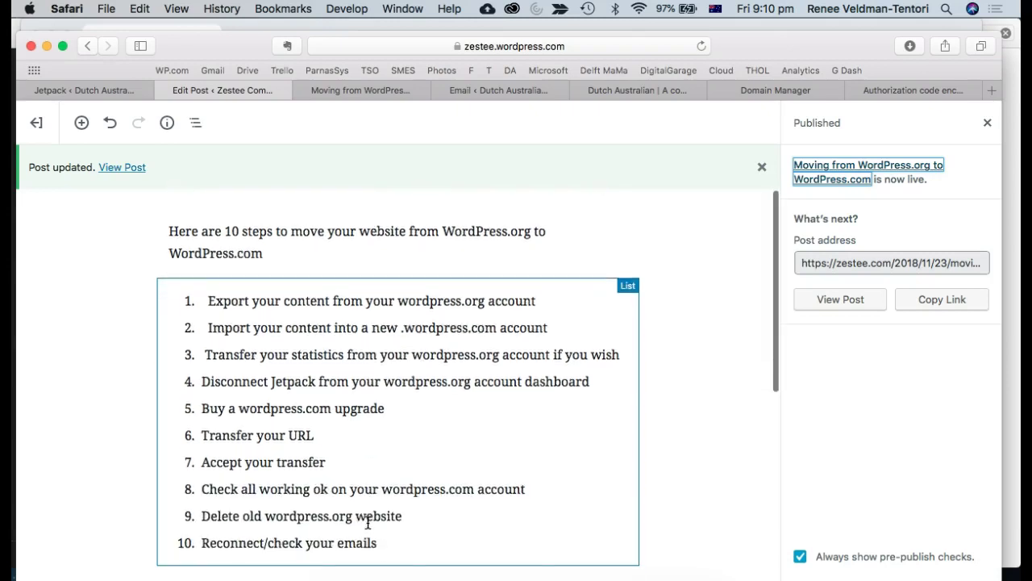
scroll(367, 523, "down", 5)
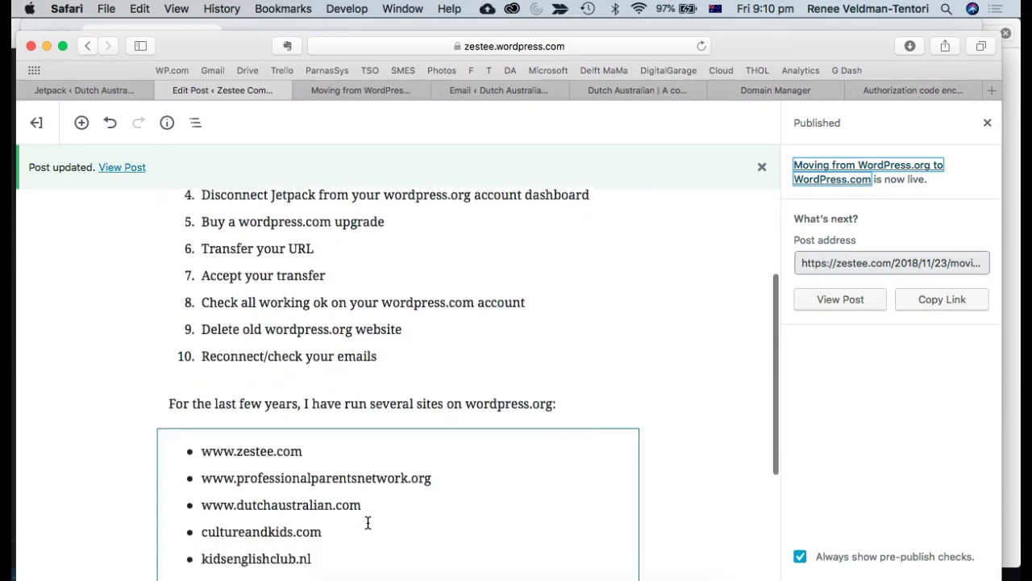
scroll(368, 523, "down", 4)
scroll(383, 480, "down", 2)
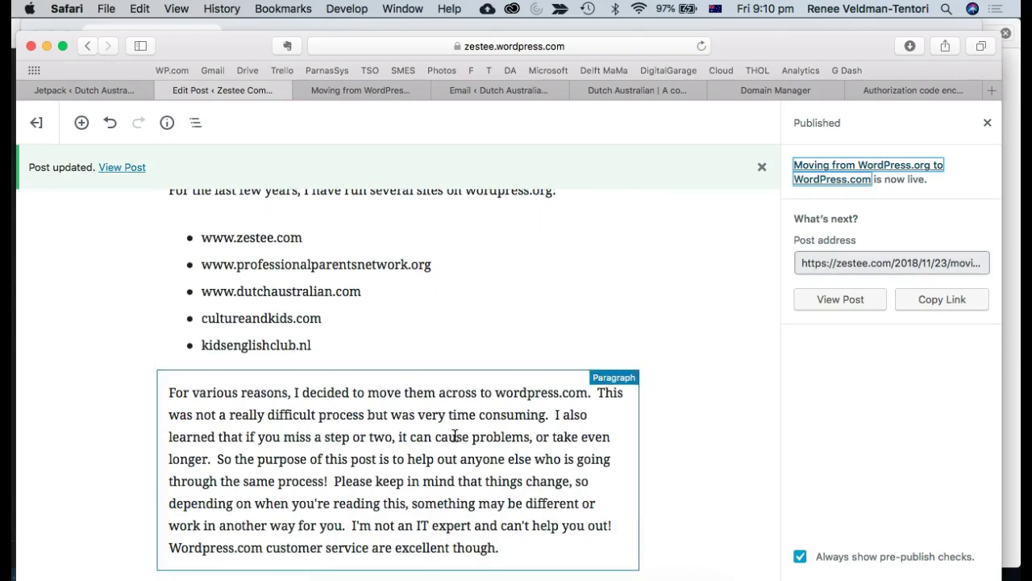
scroll(444, 433, "up", 8)
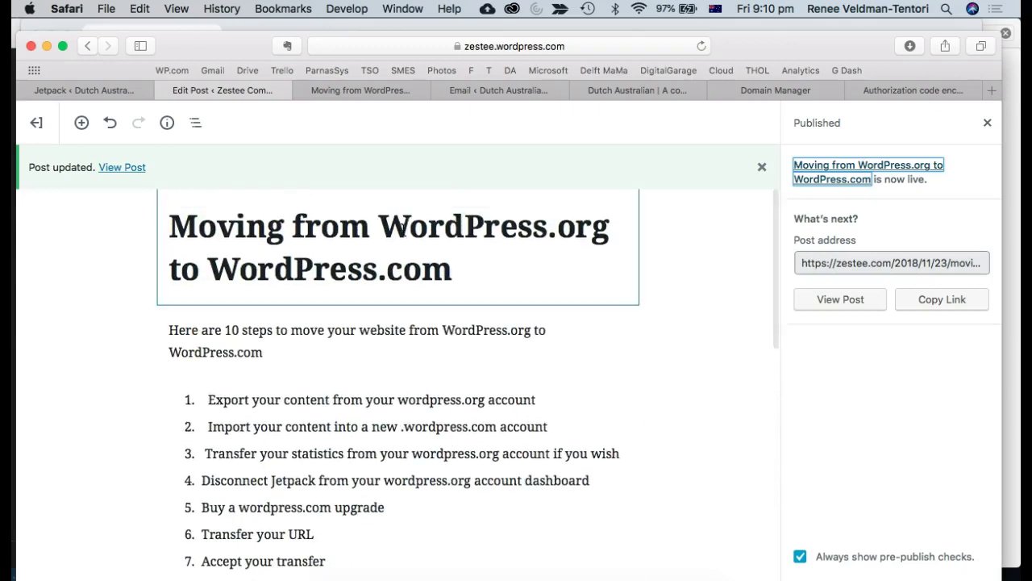
scroll(409, 539, "down", 5)
scroll(409, 539, "down", 6)
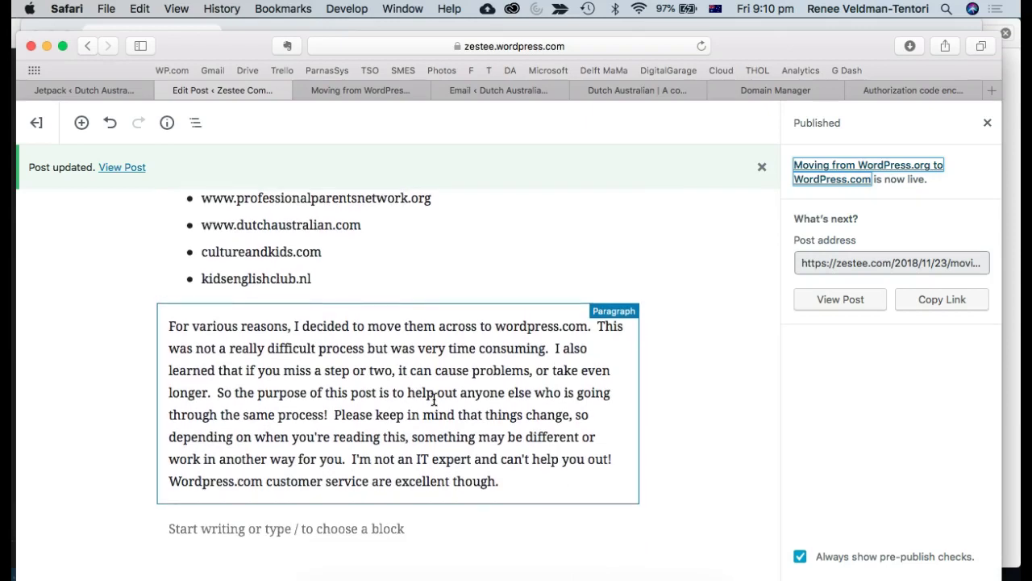
scroll(434, 399, "up", 9)
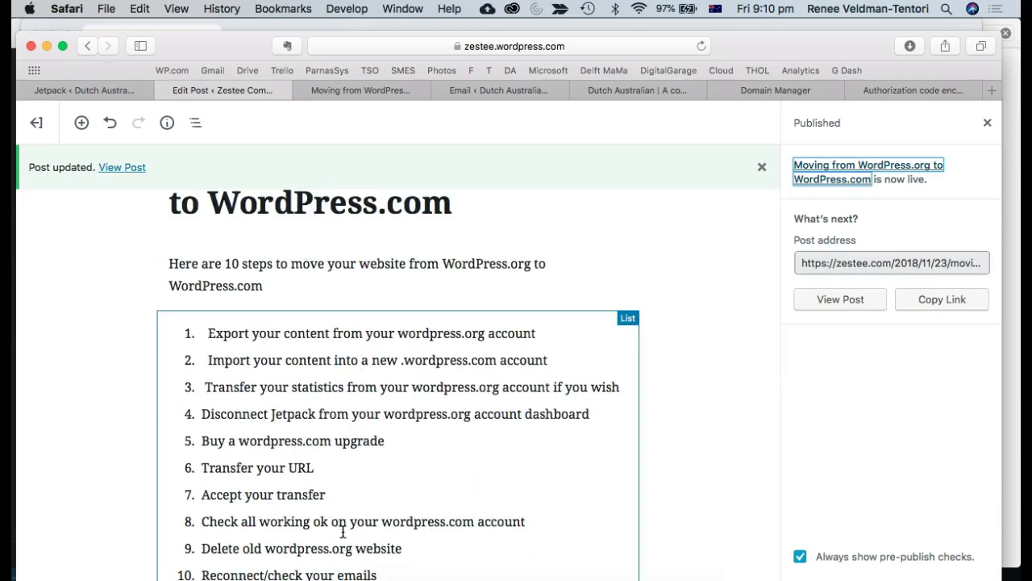
scroll(311, 524, "down", 2)
scroll(309, 522, "down", 2)
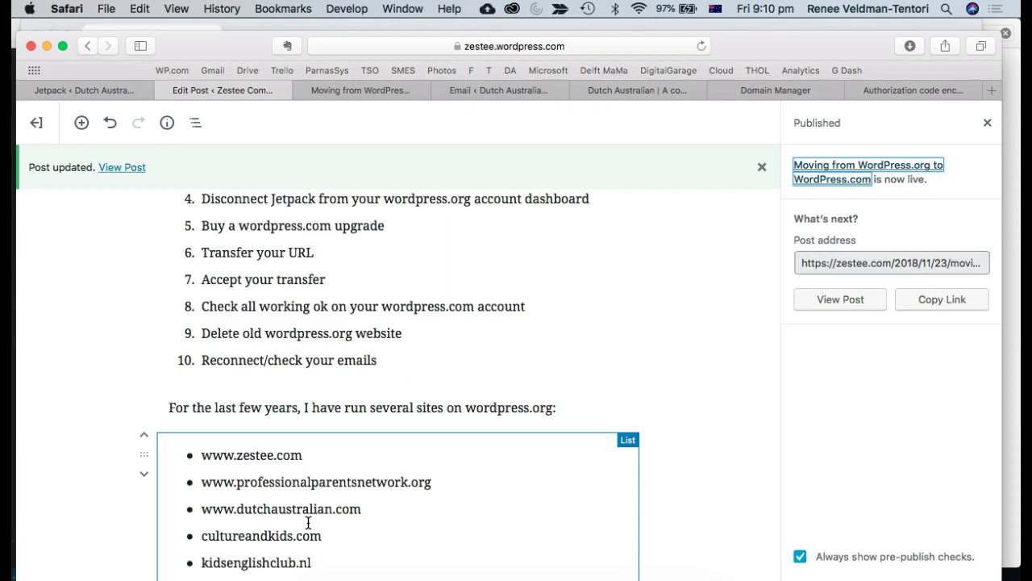
scroll(355, 351, "up", 10)
left_click(358, 348)
left_click(294, 447)
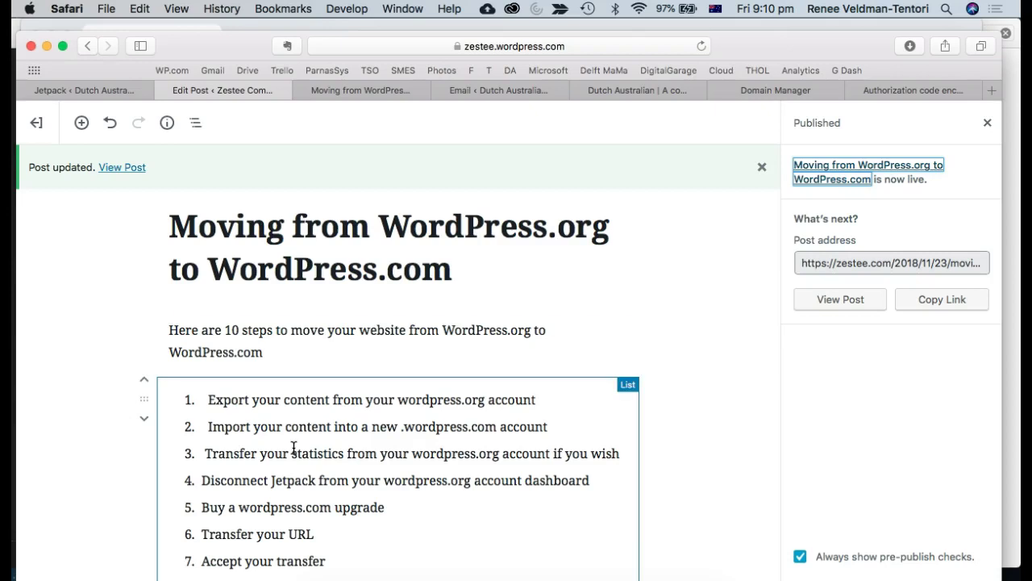